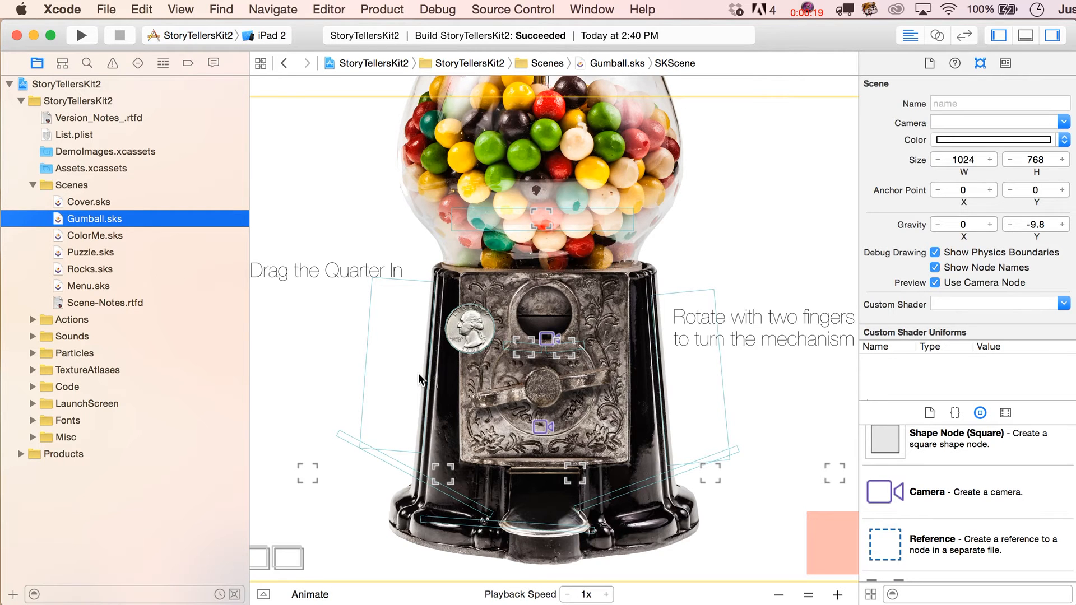
Step: Review the List.plist property list and the Gumball.sks scene layout
left_click(93, 140)
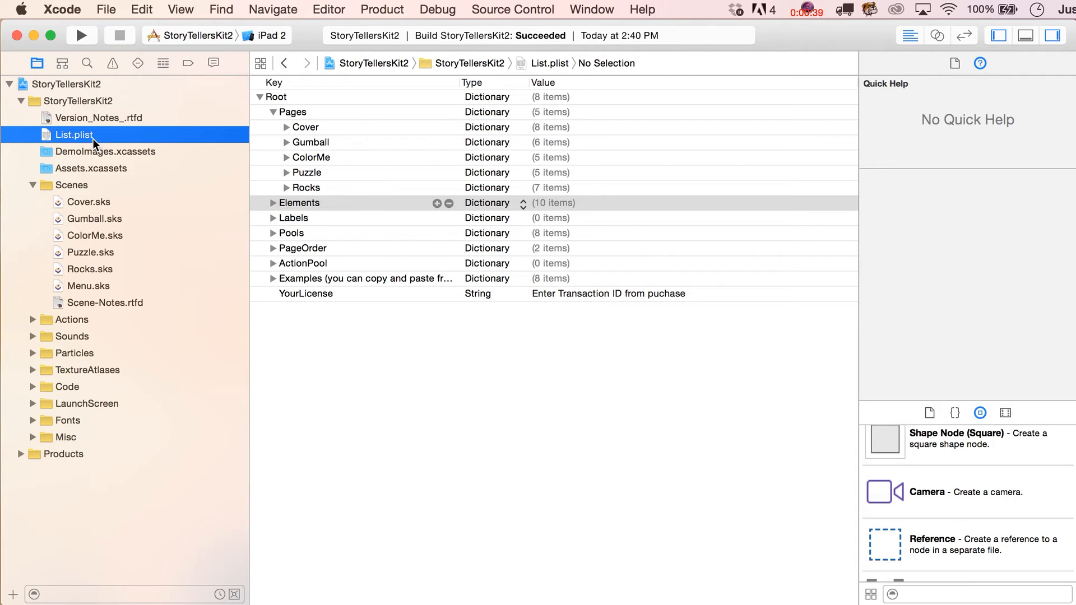
left_click(88, 219)
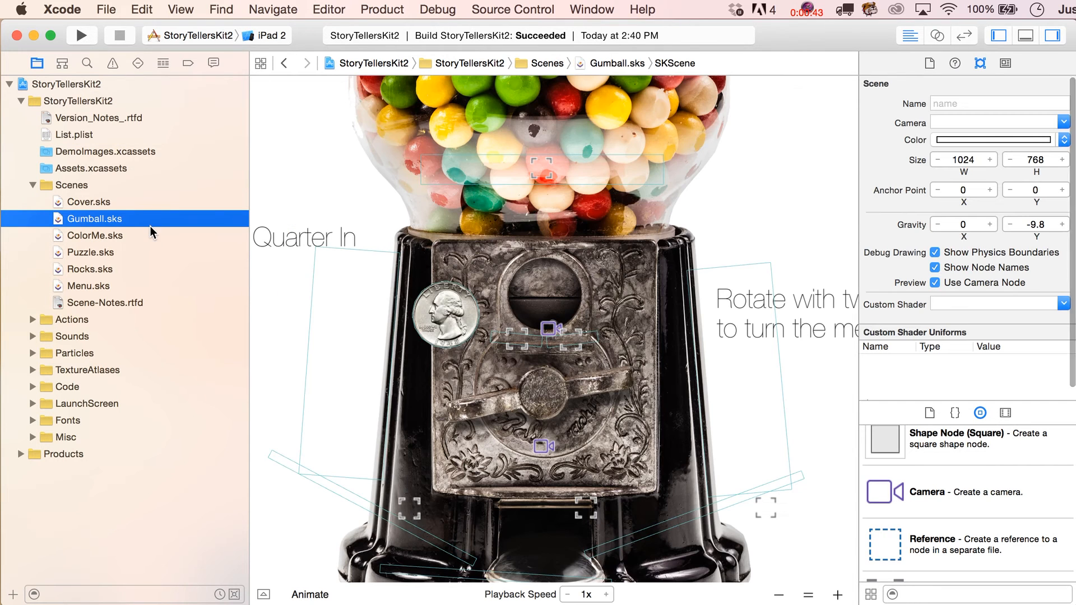
scroll(497, 324, "down", 3)
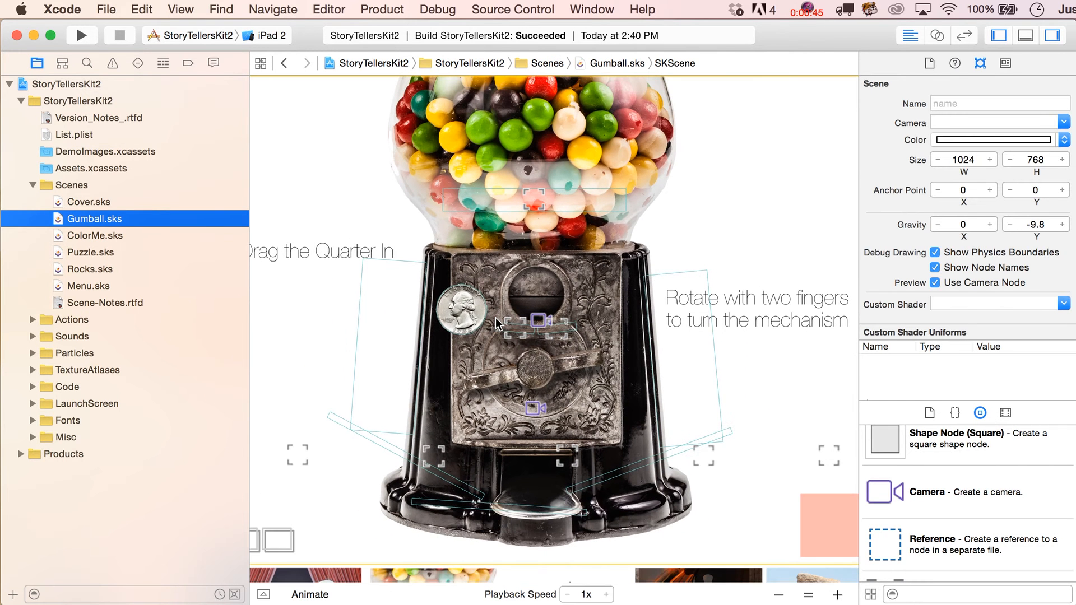
Step: Create a new SpriteKit Scene file named MyScene in the Scenes group for the StoryTellersKit2 target
left_click(116, 7)
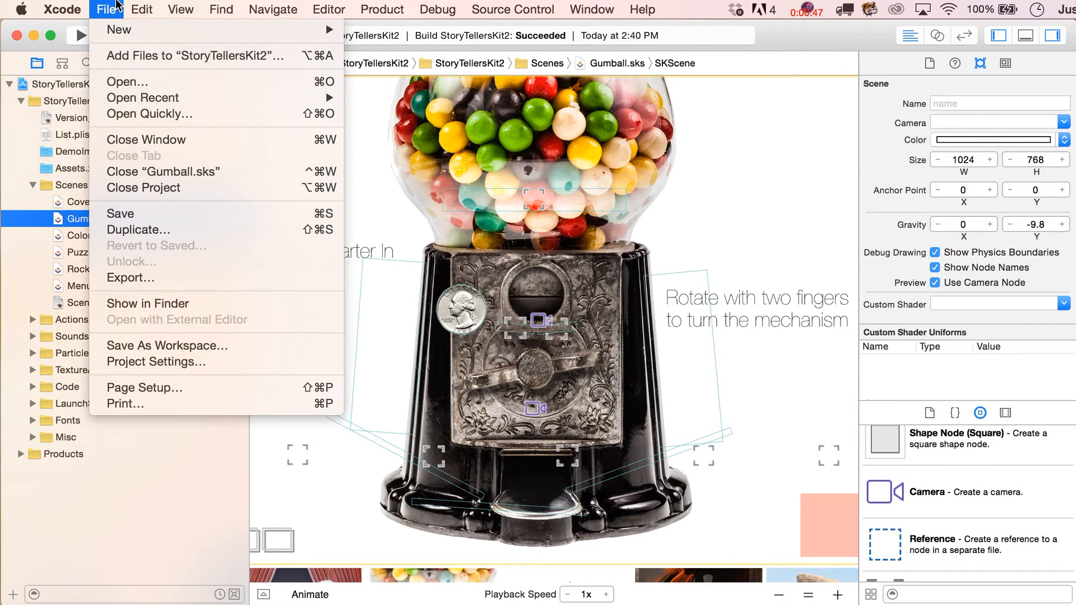
mouse_move(121, 29)
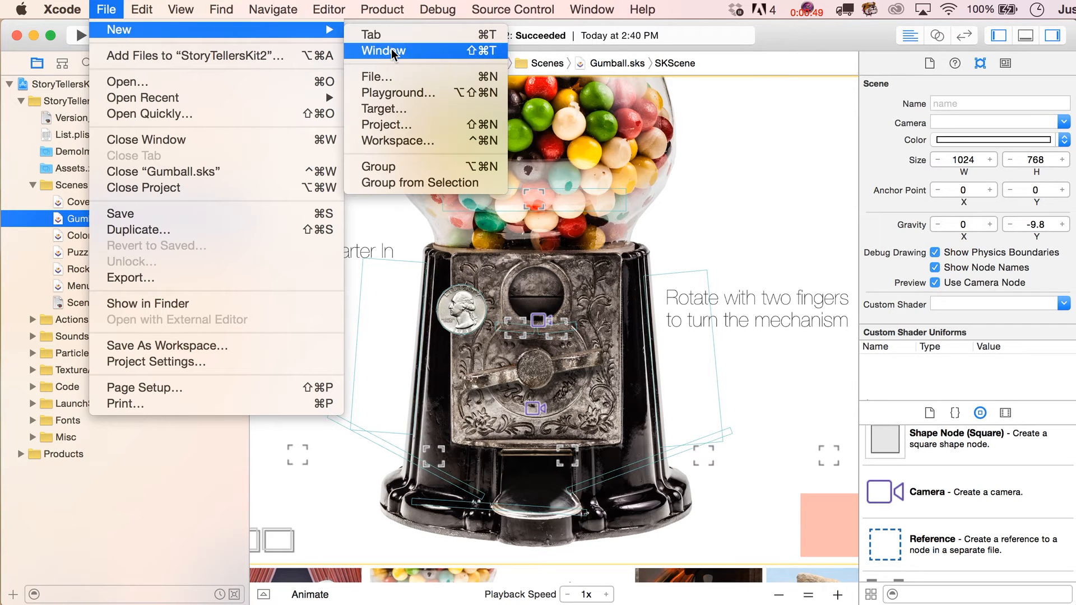
left_click(395, 81)
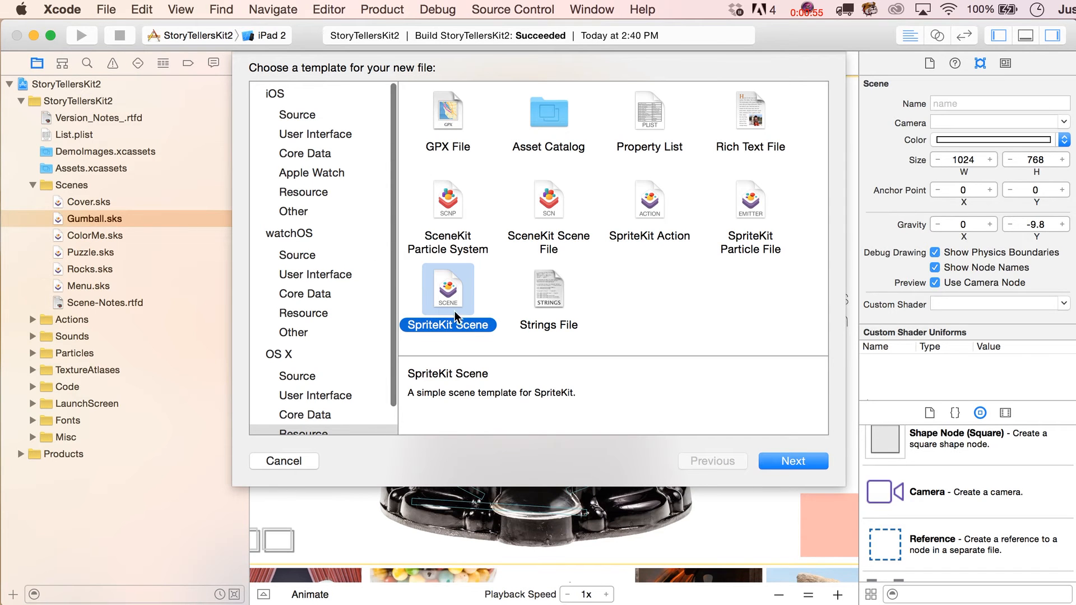
left_click(780, 461)
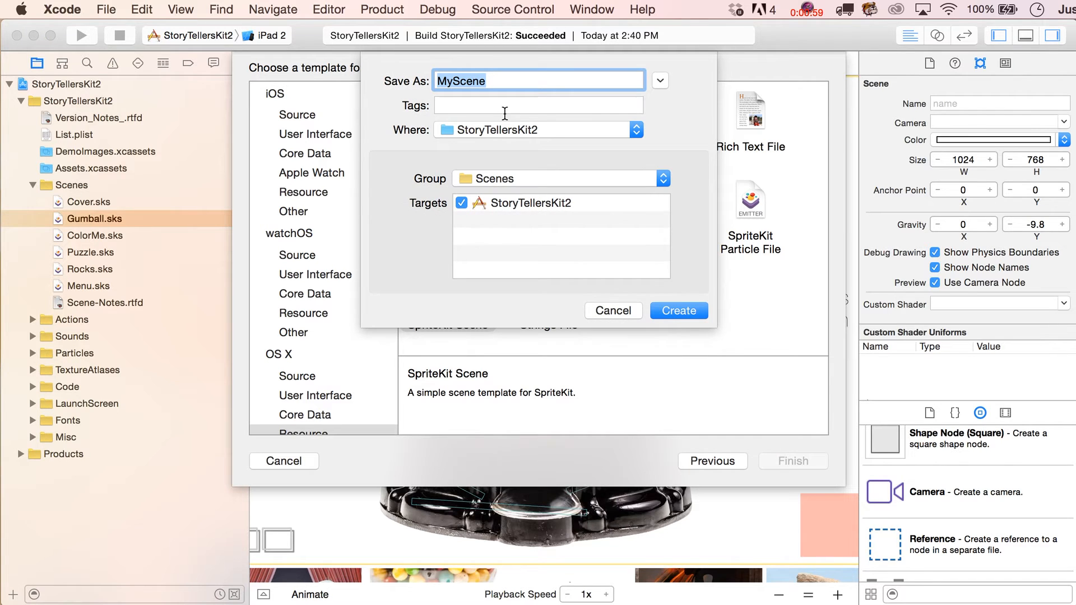
left_click(673, 312)
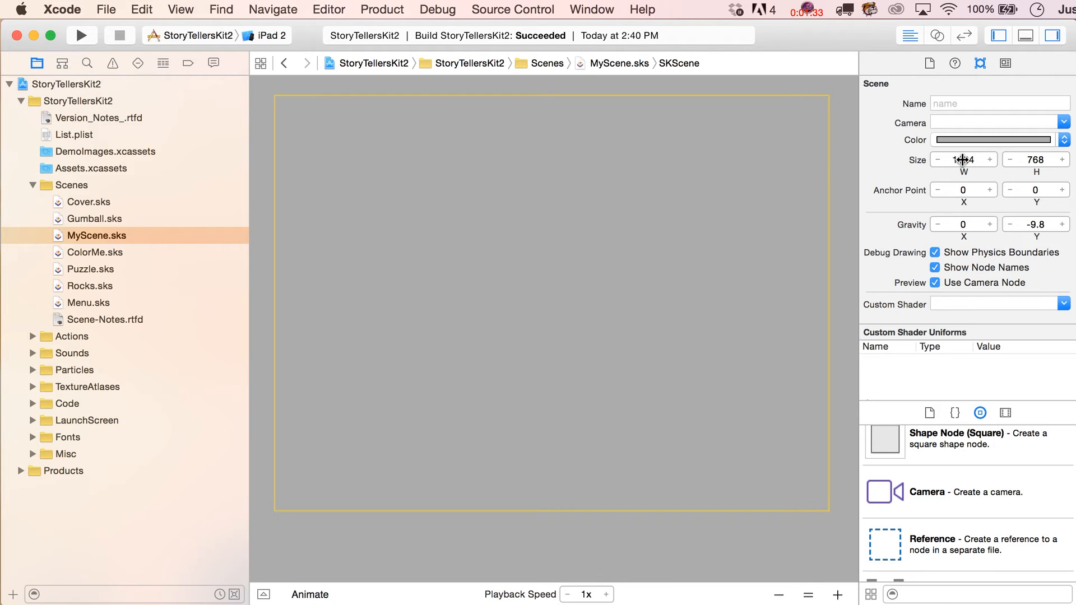
Step: Set the MyScene scene size to 736 wide by 414 high
double_click(981, 164)
type("73")
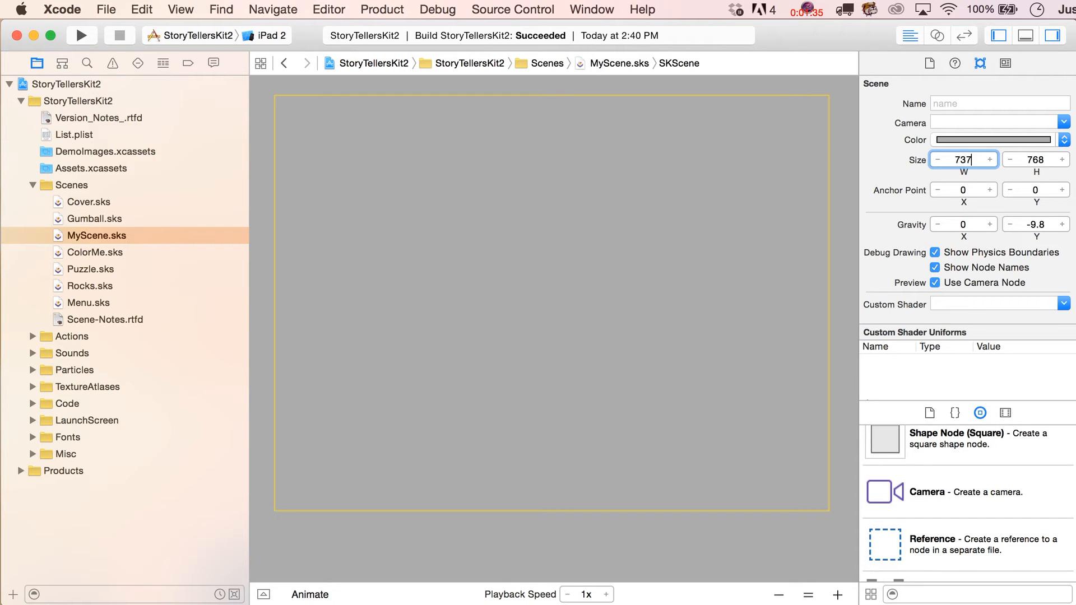
type("6")
key("Tab")
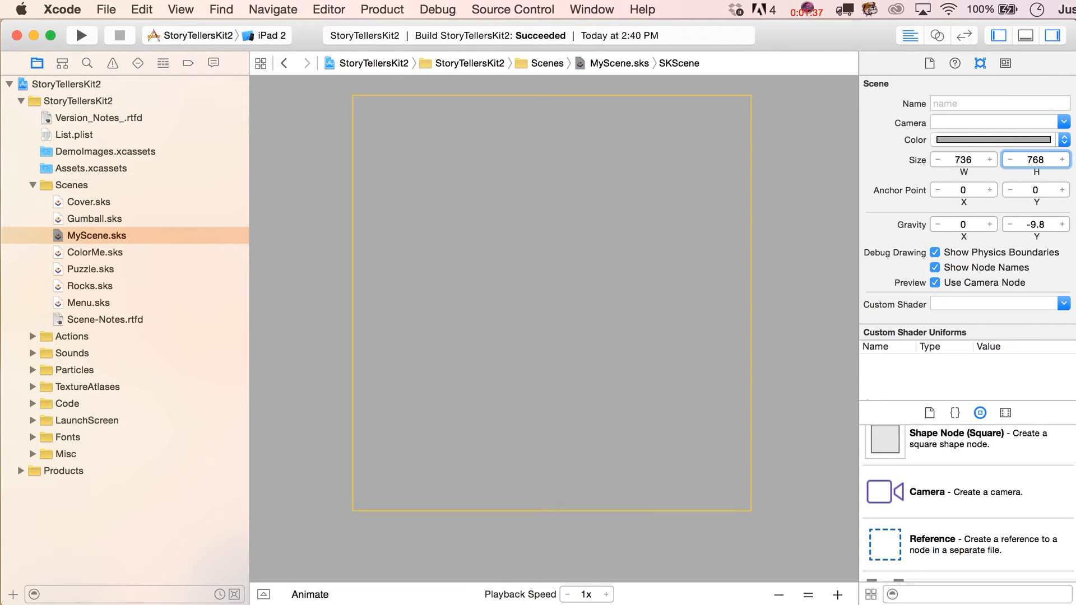
double_click(1036, 161)
type("414")
key("Return")
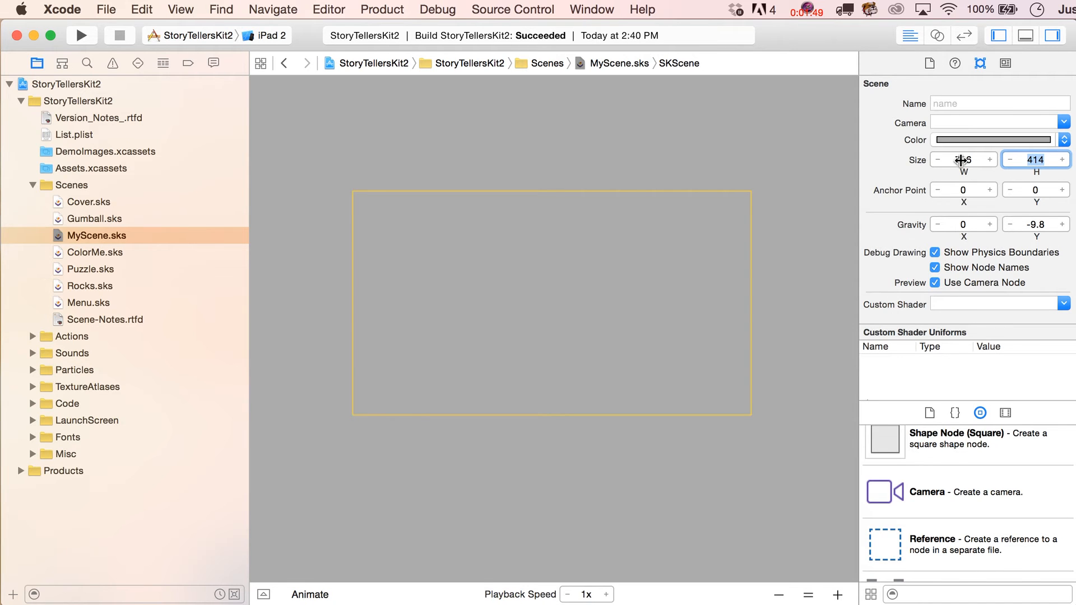
Step: Set the MyScene scene size to 1024 wide by 768 high
left_click(961, 159)
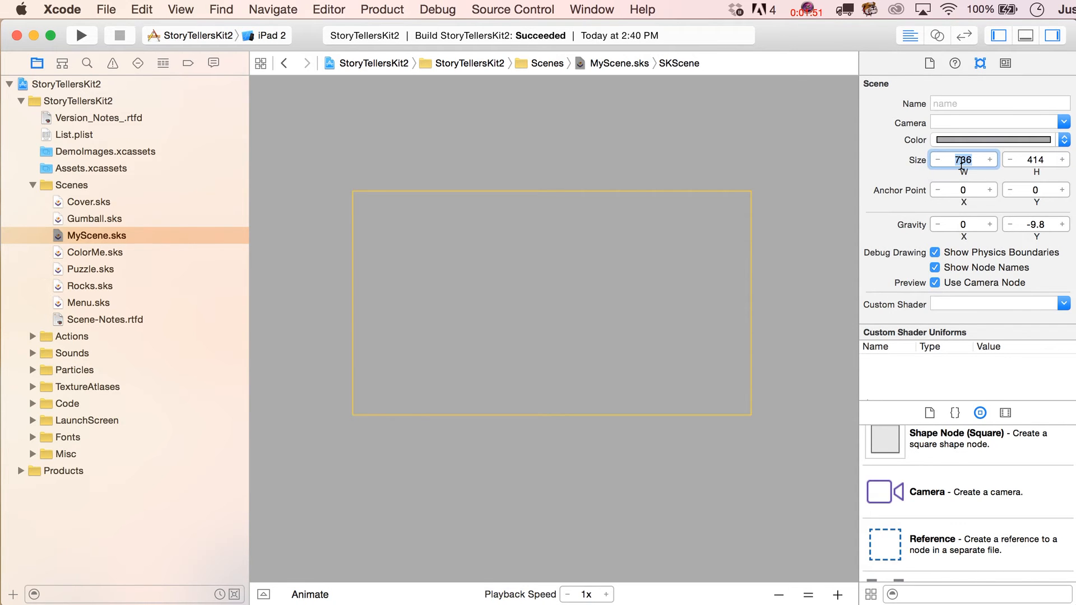
type("104")
key("BackSpace")
type("24")
key("Tab")
double_click(1041, 161)
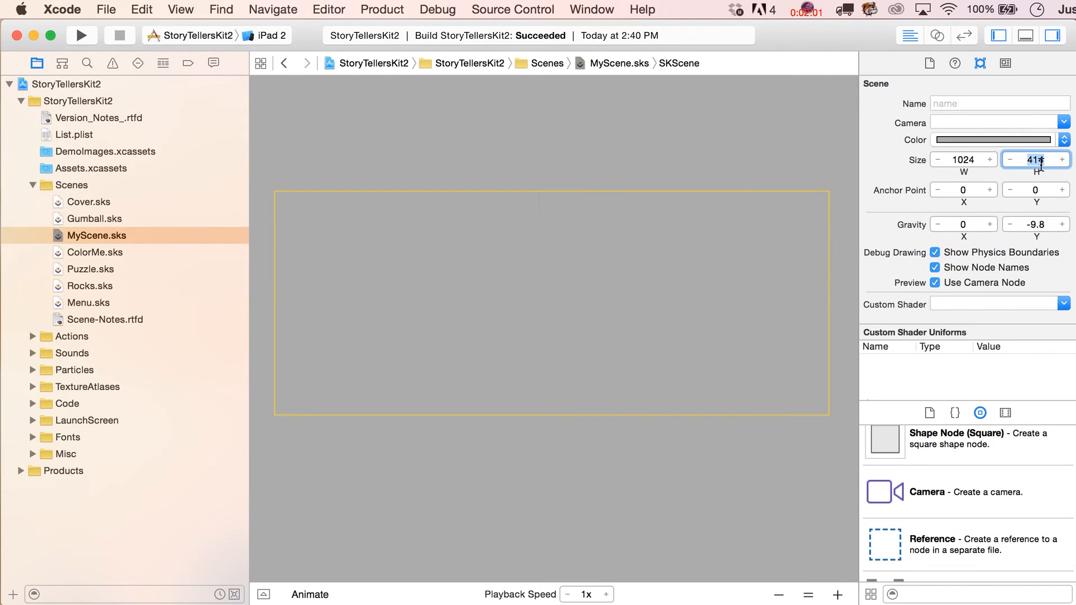
type("768")
key("Return")
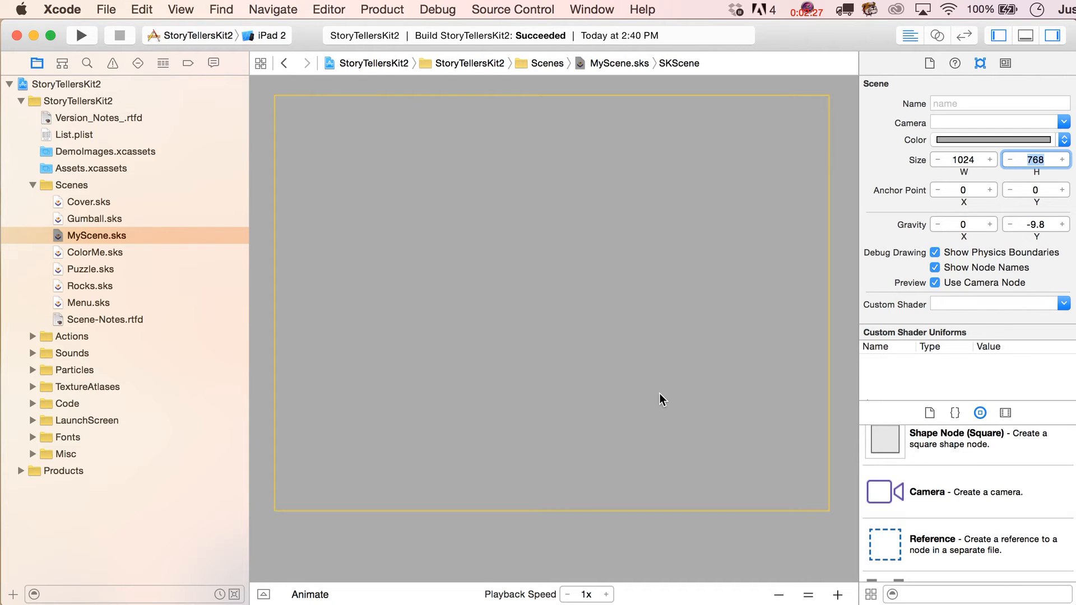
Step: Add a Color Sprite to the scene at about X 446, Y 397
scroll(1014, 542, "up", 5)
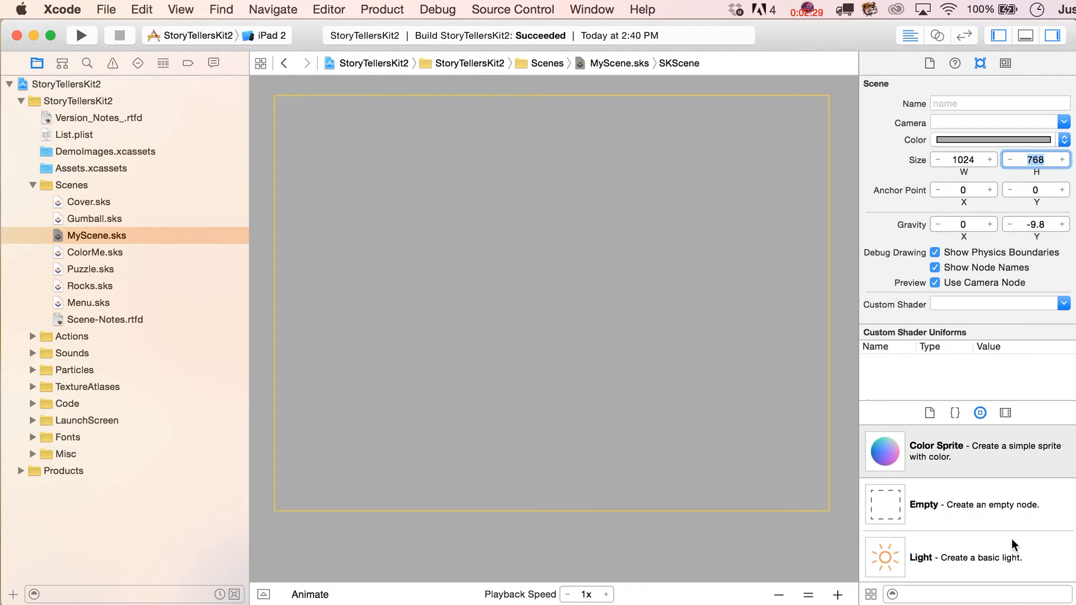
left_click(888, 454)
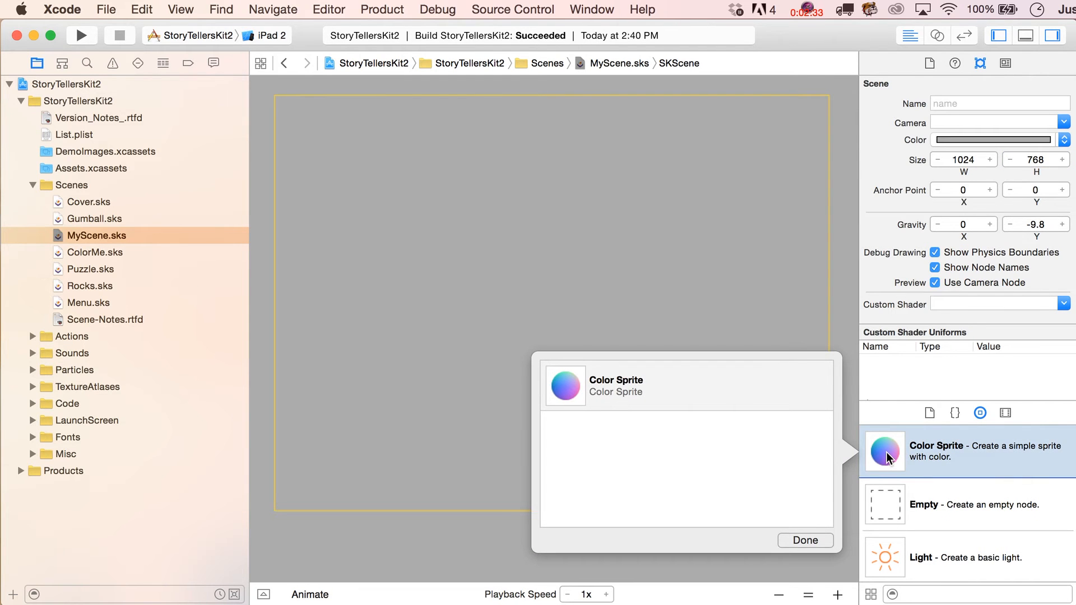
left_click_drag(887, 458, 516, 296)
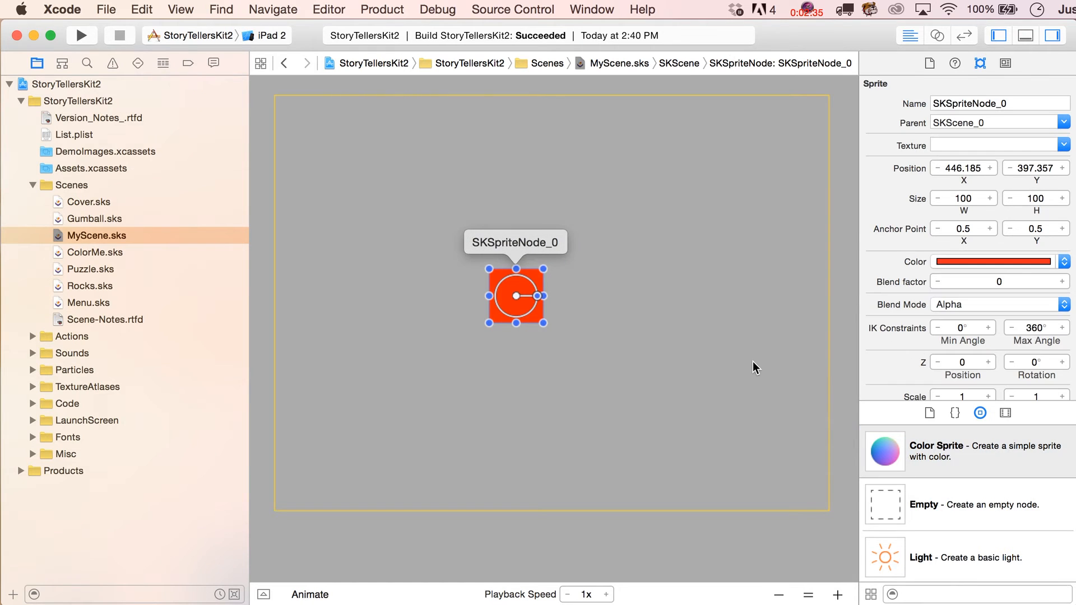
left_click(1052, 37)
left_click(1053, 37)
Step: Apply the Cloud texture to the new sprite and name the sprite Cloud
left_click(940, 146)
type("Cloud")
key("Return")
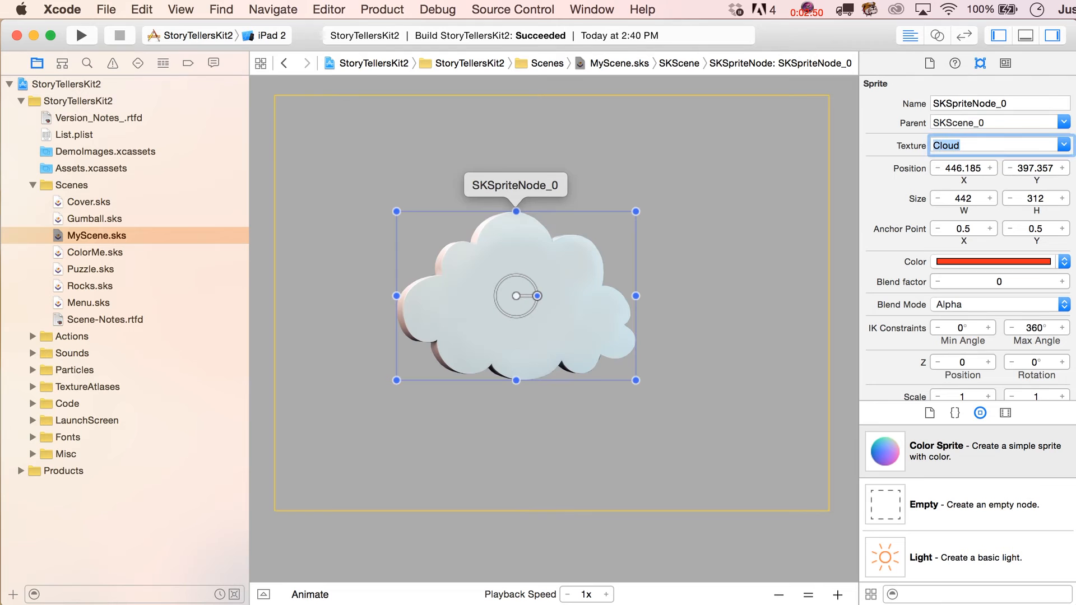
double_click(955, 104)
type("Cloud")
key("Return")
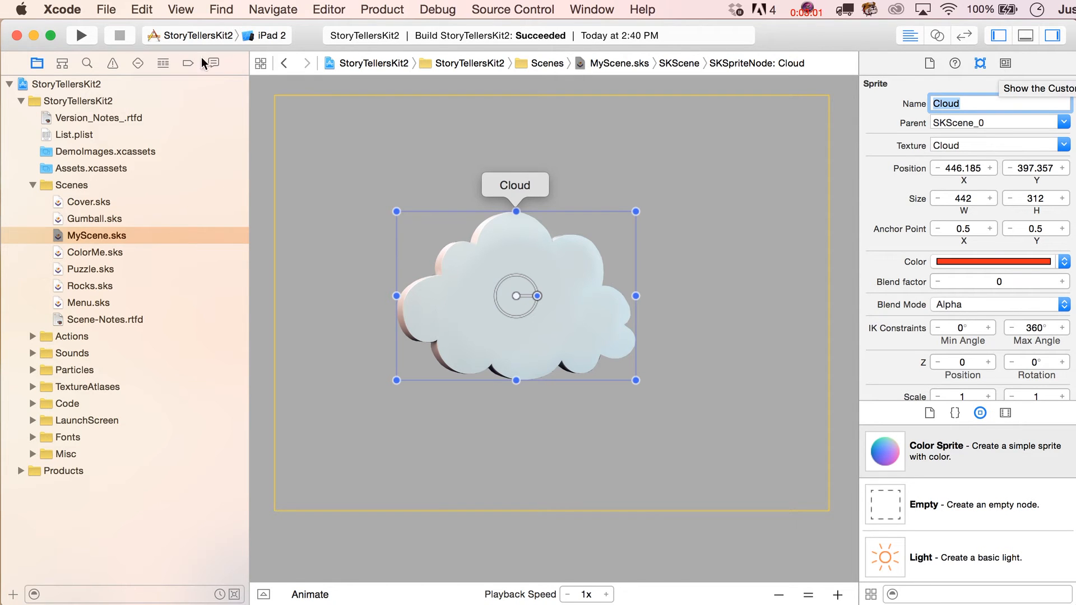
Step: Set the Cloud sprite's custom class to Element
left_click(1005, 63)
left_click(964, 104)
type("Eleme")
key("Return")
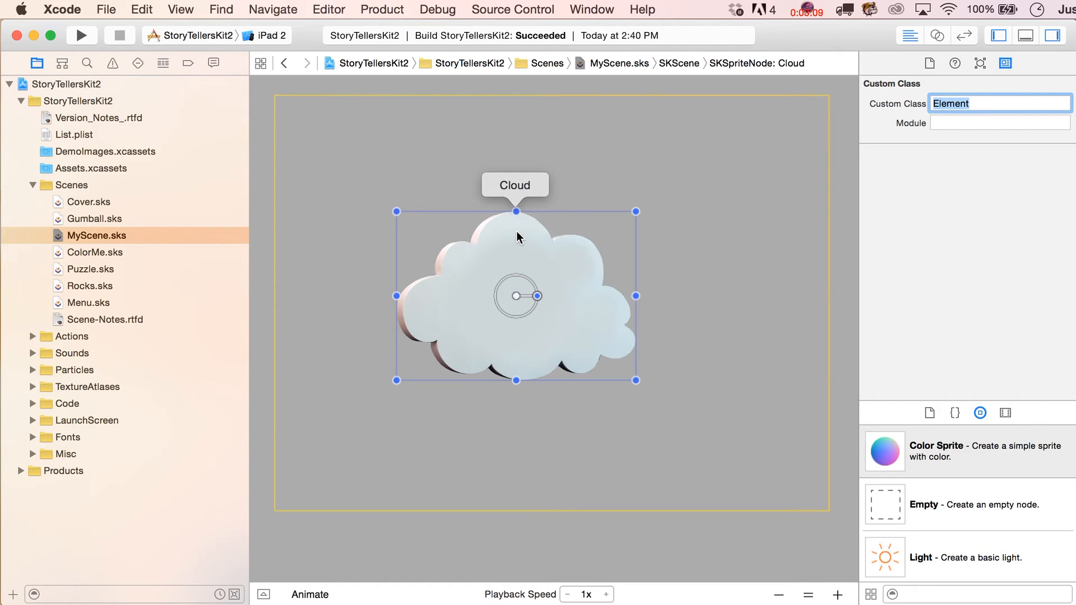
Step: Nudge the Cloud sprite to about X 482, Y 388, and check its custom class and the source files in the Code group
left_click(981, 63)
left_click_drag(589, 311, 605, 310)
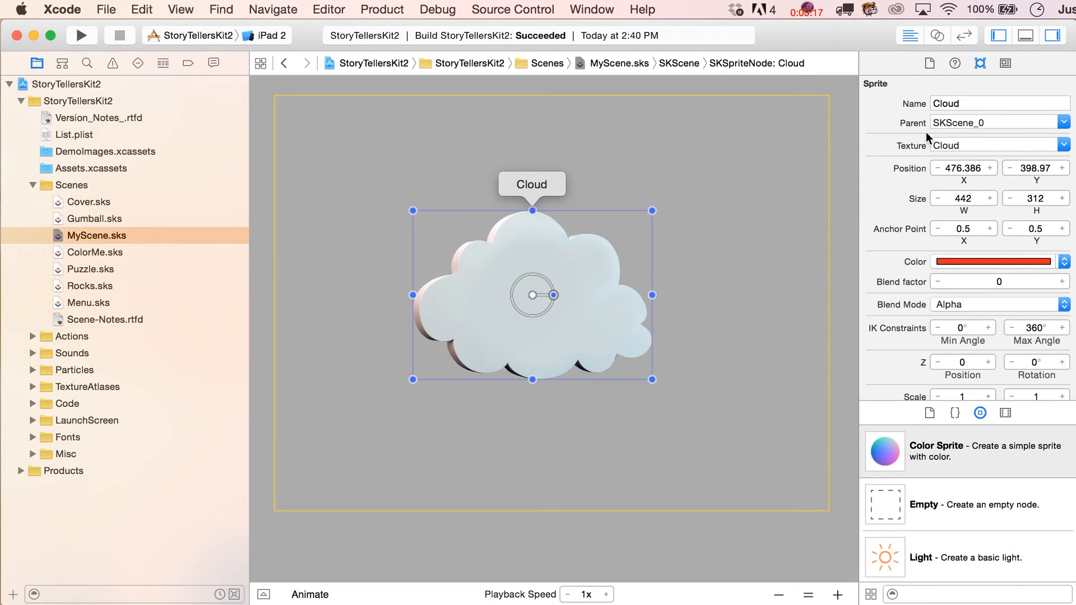
left_click(1006, 64)
left_click(981, 63)
left_click(33, 404)
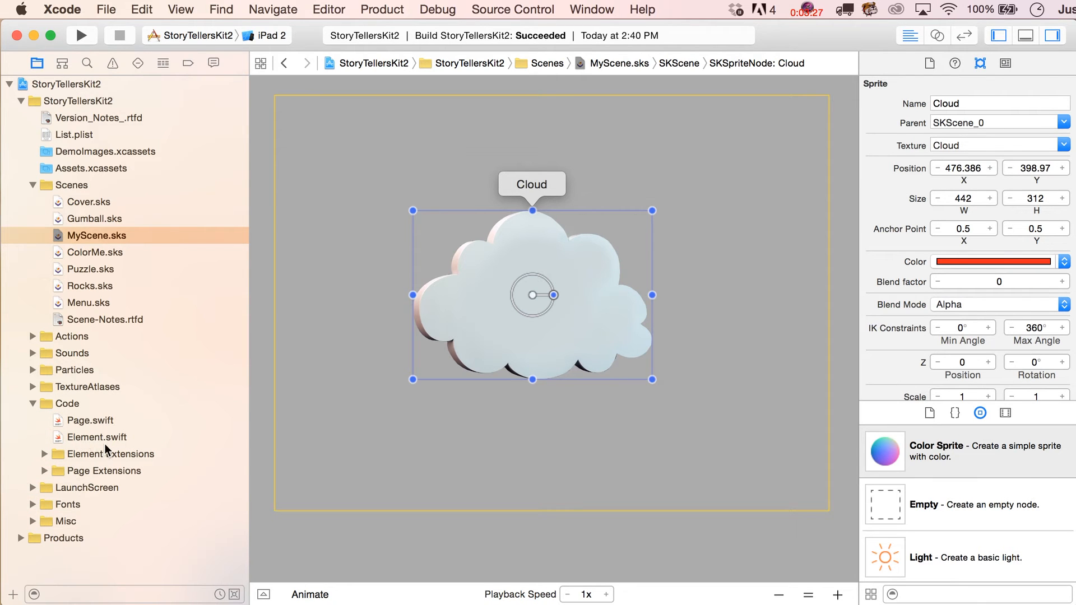
left_click(32, 403)
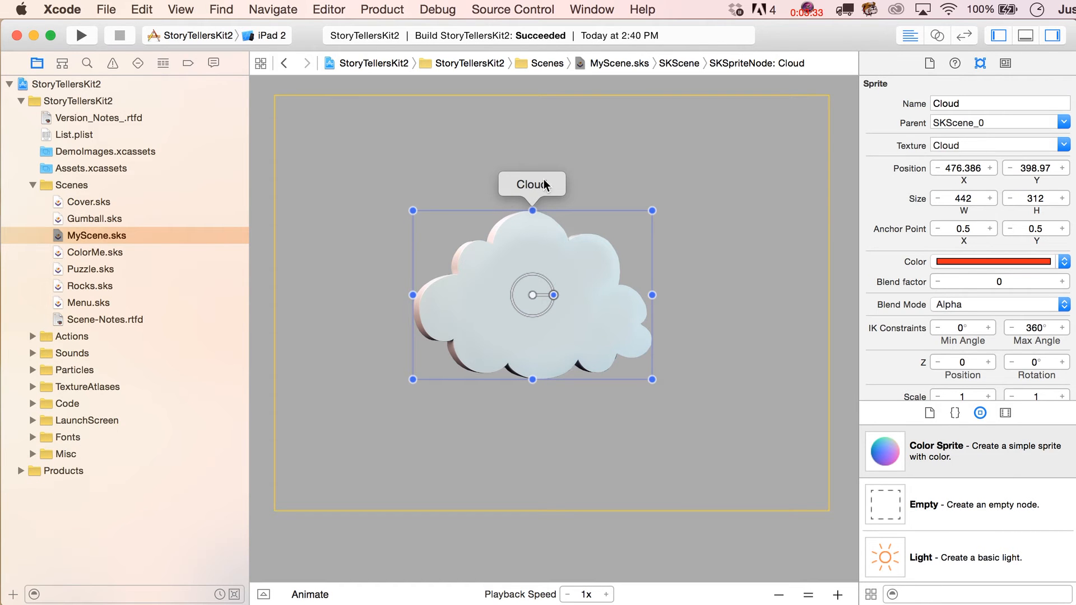
left_click_drag(519, 213, 522, 238)
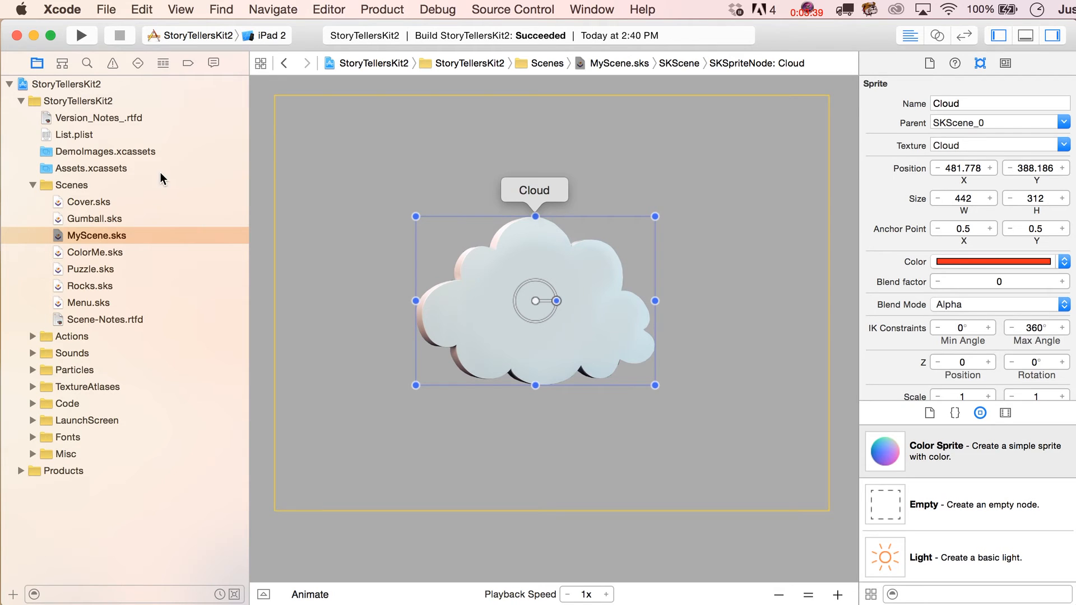
Step: Review the DemoImages.xcassets and Assets.xcassets image catalogs and return to the MyScene.sks scene
left_click(123, 151)
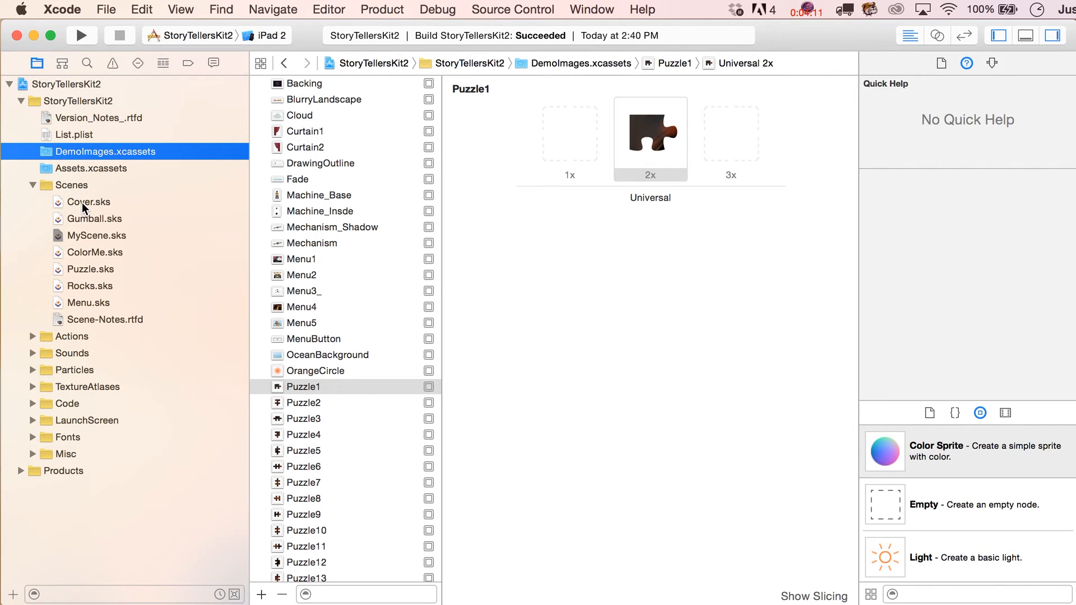
left_click(64, 169)
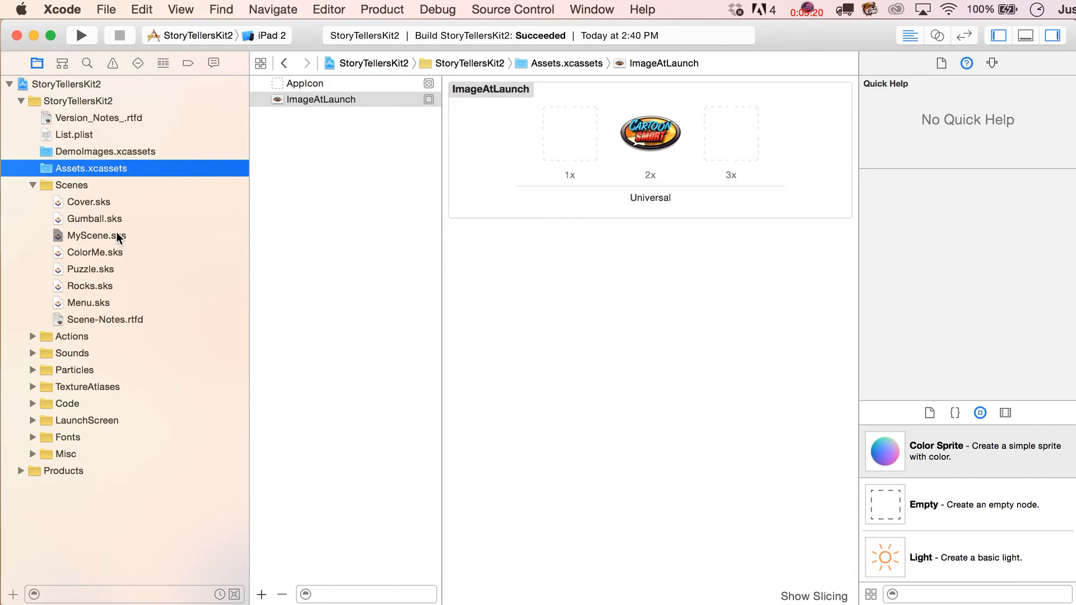
left_click(62, 233)
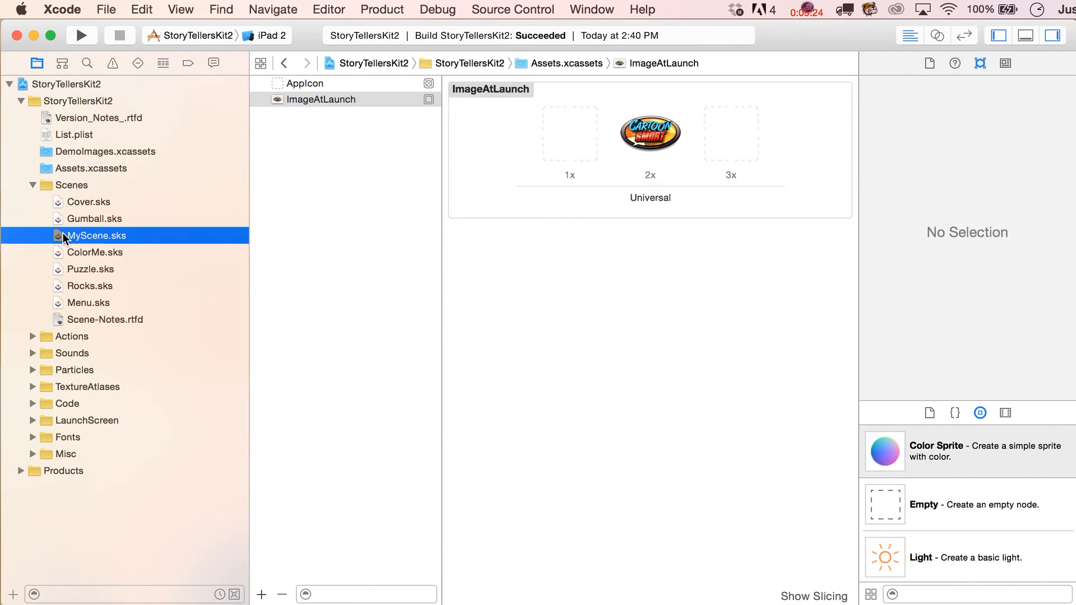
Step: Move the Cloud sprite near the middle of the scene, to about X 496, Y 422
left_click(499, 351)
left_click_drag(461, 379, 415, 325)
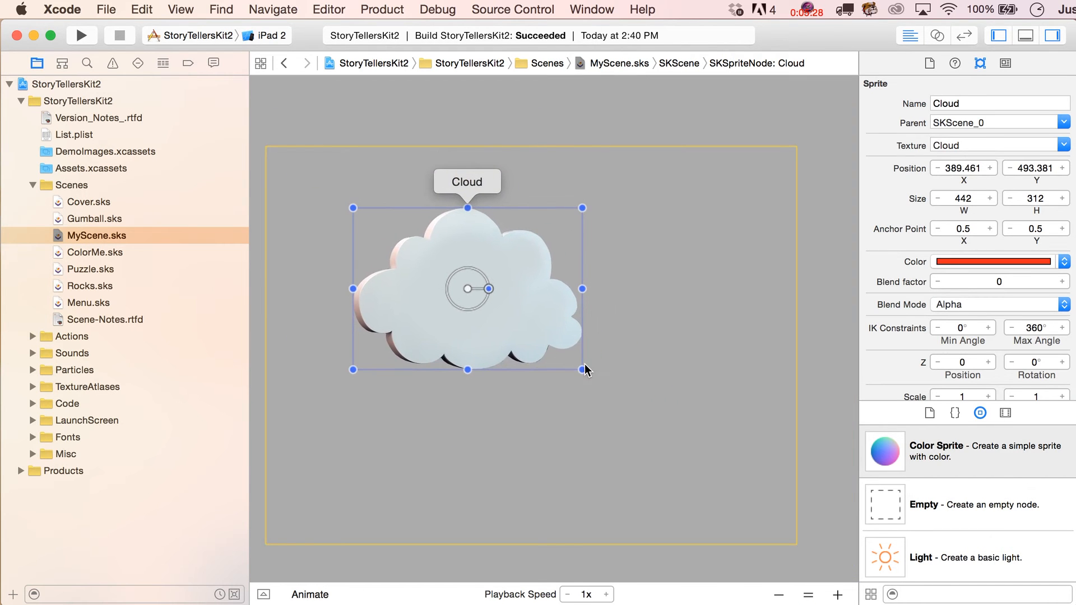
scroll(615, 405, "down", 3)
scroll(615, 406, "left", 3)
left_click_drag(577, 332, 617, 350)
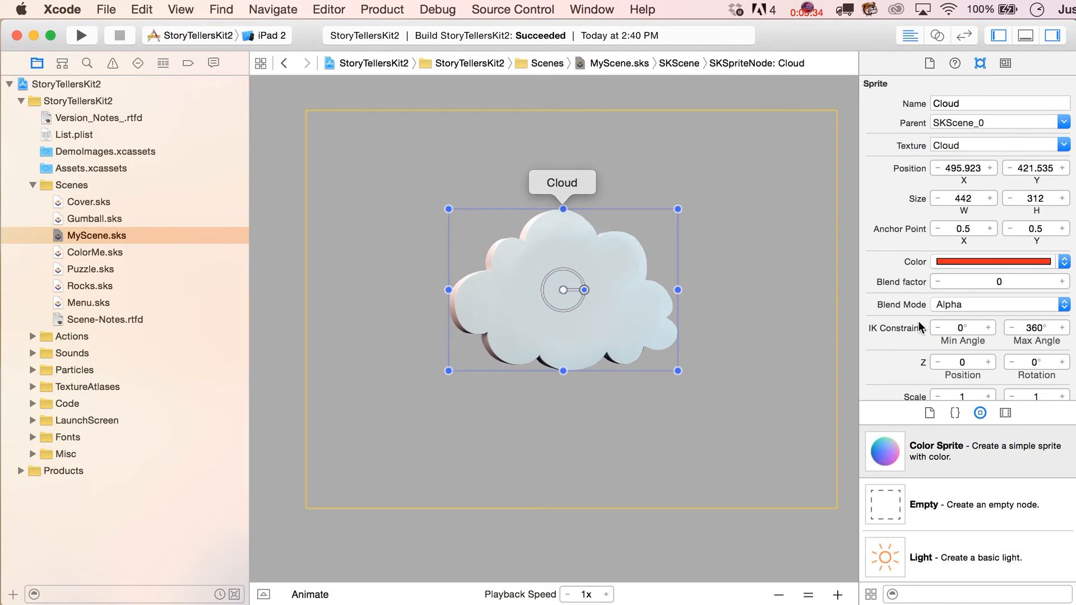
Step: Set the Cloud sprite's physics body type to Alpha mask and inspect the body outline around the cloud
scroll(896, 280, "down", 10)
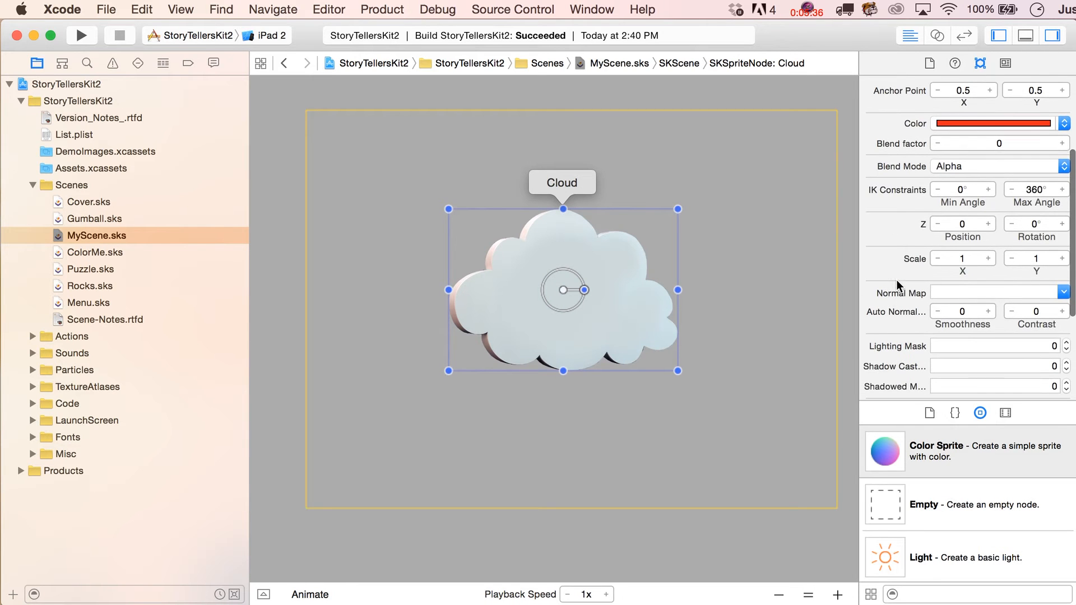
scroll(896, 280, "down", 3)
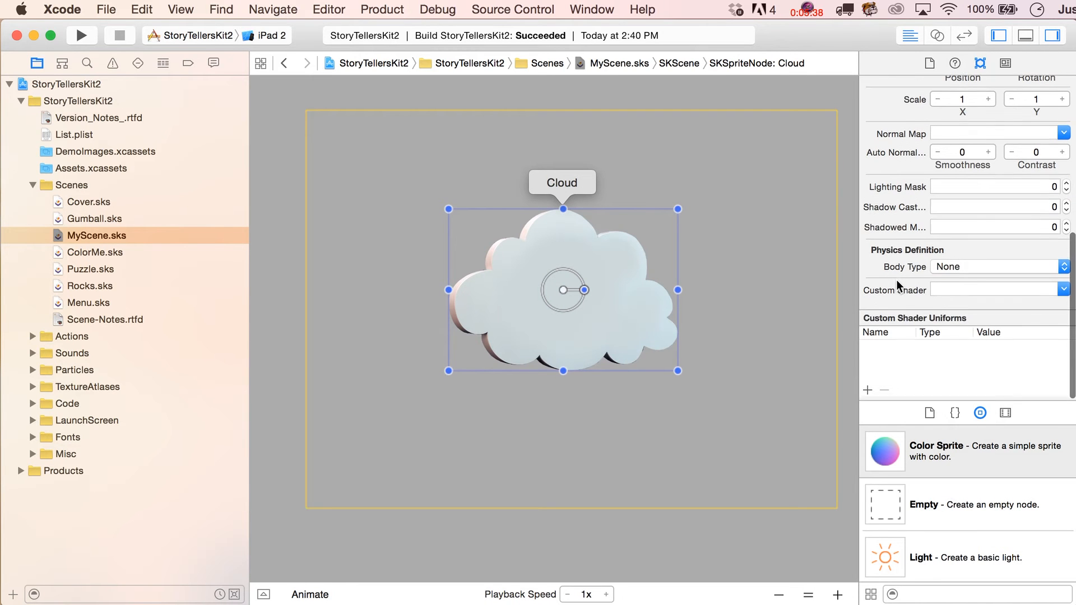
left_click(977, 269)
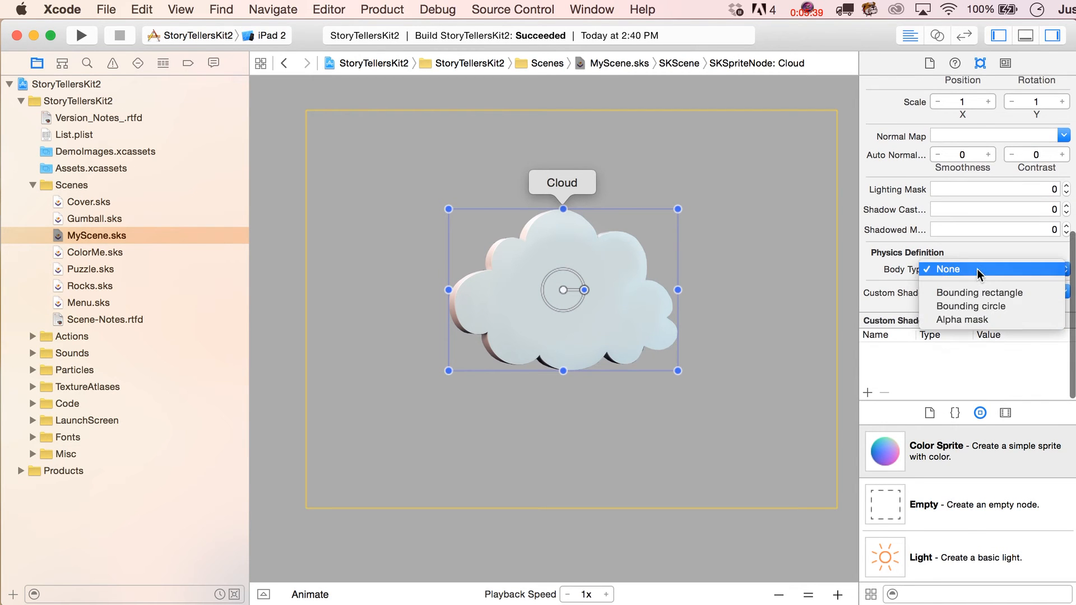
left_click(979, 321)
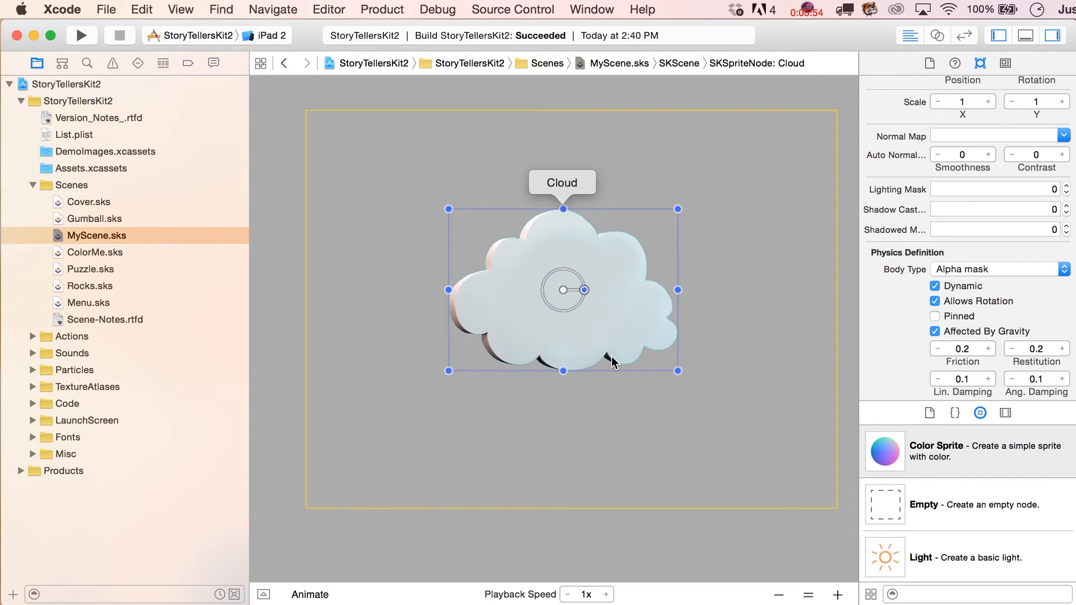
scroll(611, 357, "up", 5)
scroll(611, 357, "up", 1)
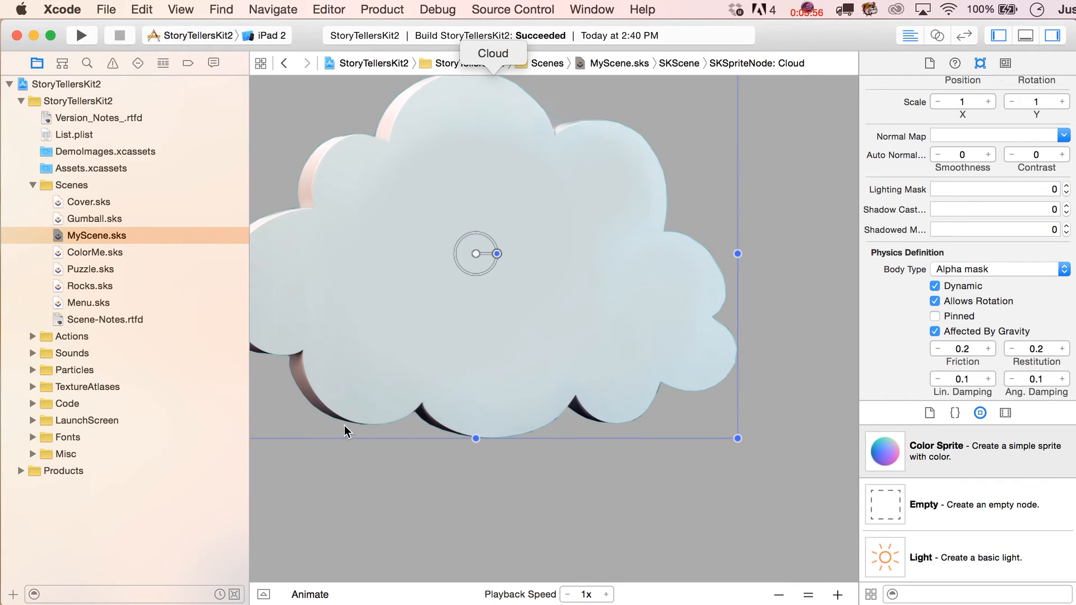
scroll(601, 410, "down", 4)
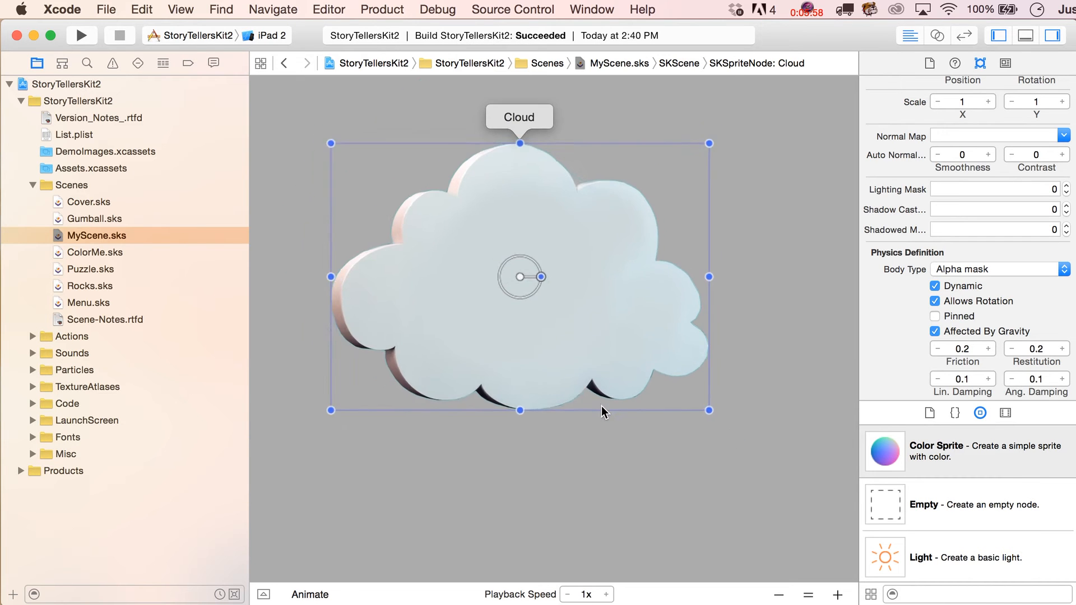
Step: Add a Light node from the object library onto the cloud's upper-left part, at about X 359, Y 477
scroll(602, 406, "down", 3)
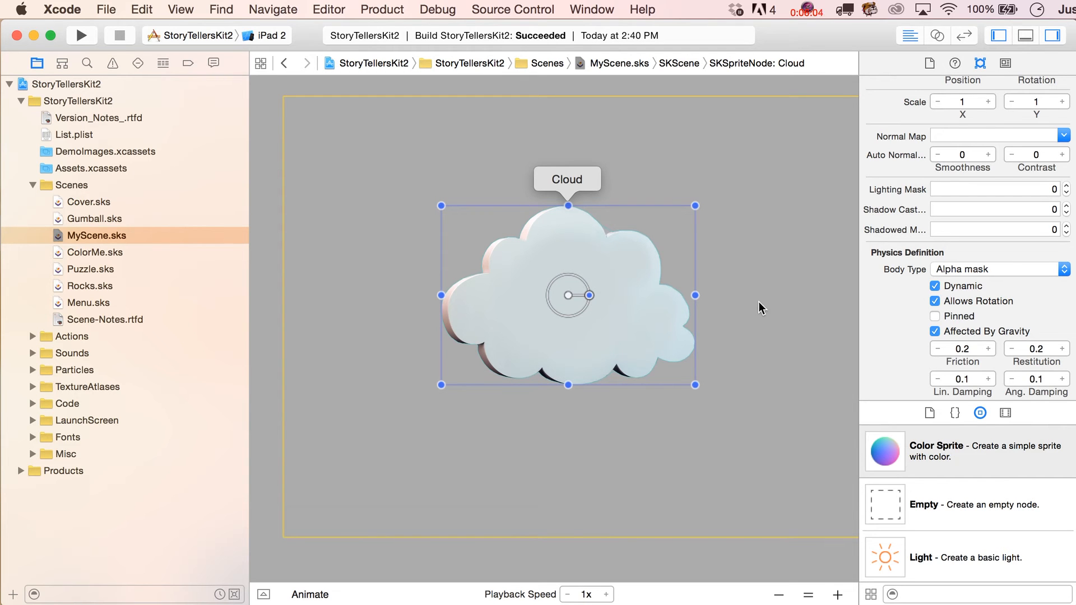
scroll(759, 304, "right", 2)
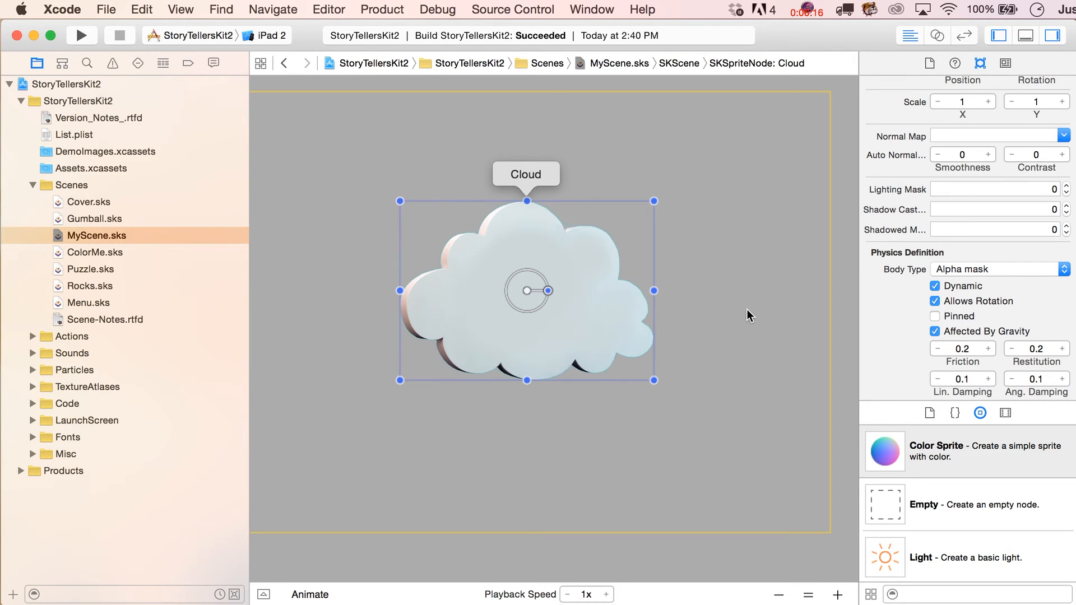
scroll(900, 317, "up", 10)
scroll(901, 317, "up", 2)
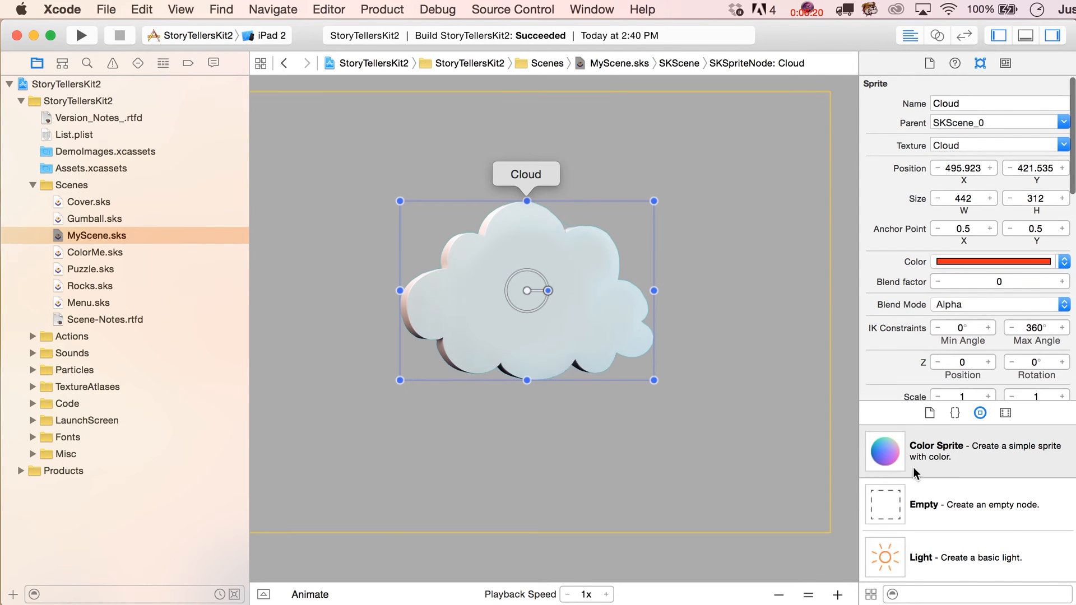
scroll(915, 473, "down", 2)
left_click_drag(896, 402, 897, 293)
scroll(907, 367, "up", 2)
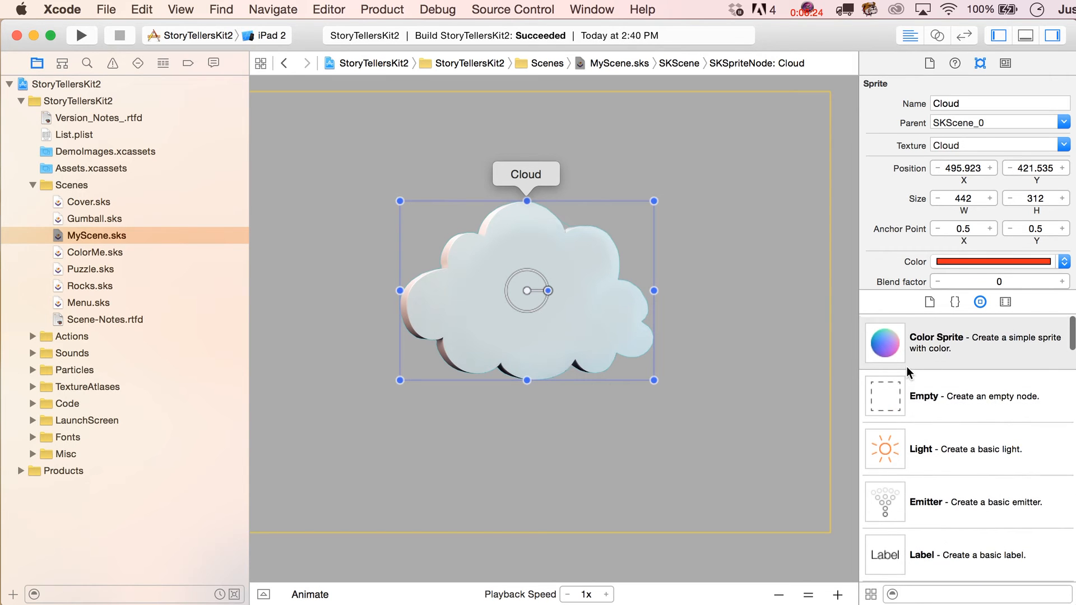
scroll(907, 367, "down", 3)
scroll(907, 366, "down", 2)
scroll(907, 367, "up", 2)
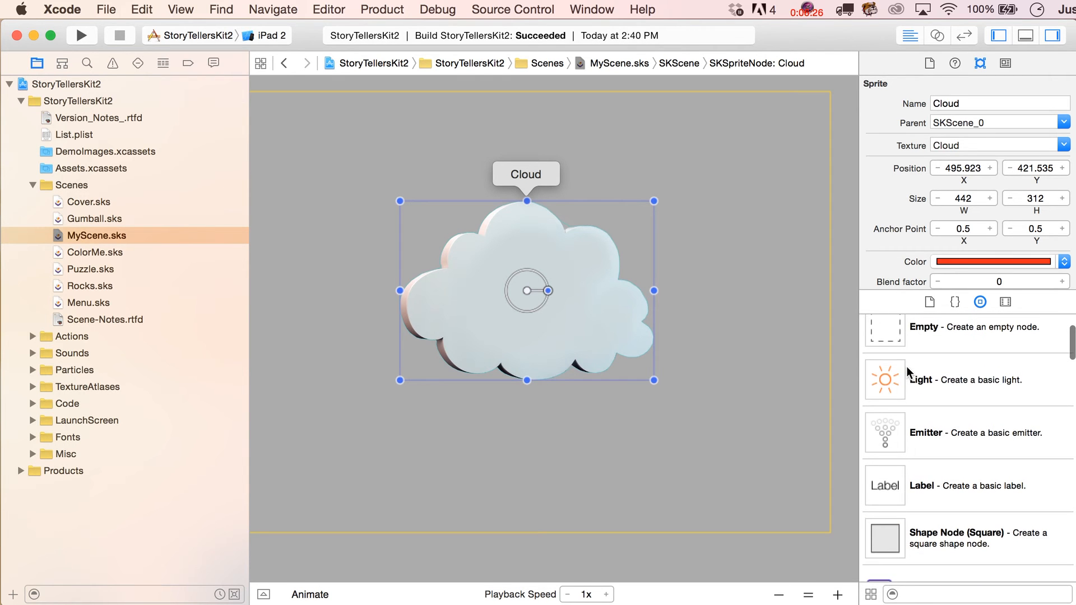
left_click_drag(900, 381, 448, 259)
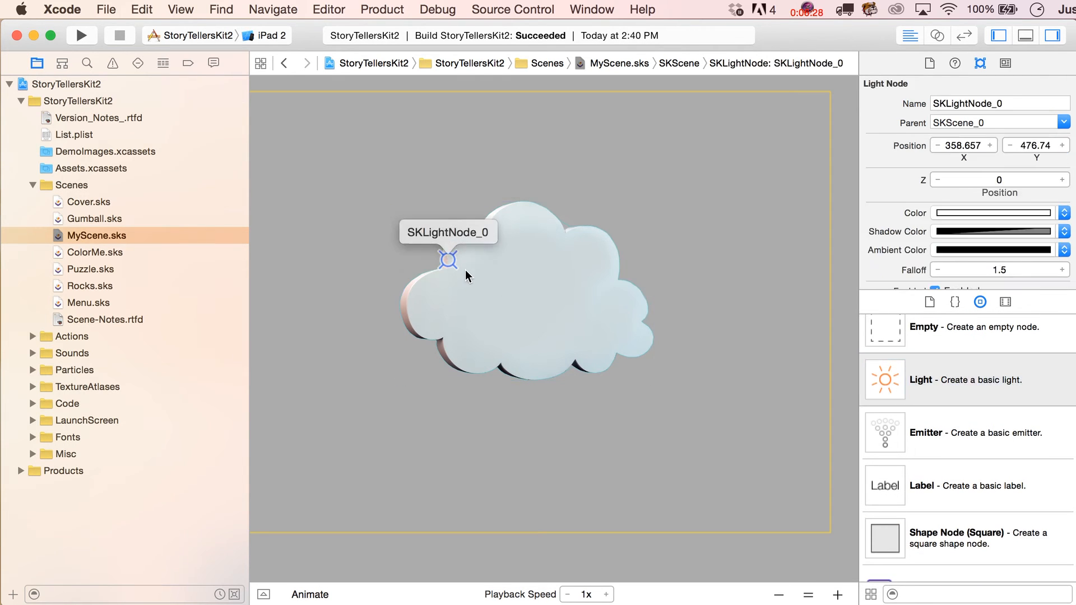
Step: Check the light's lighting mask and set the Cloud sprite's lighting mask to 1
scroll(907, 255, "down", 3)
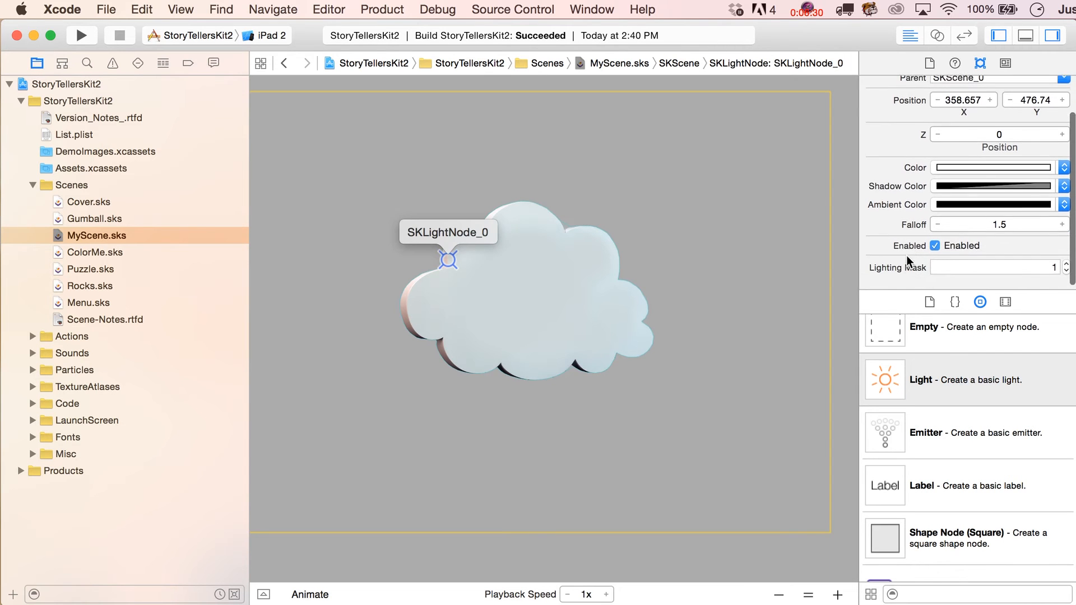
double_click(1054, 268)
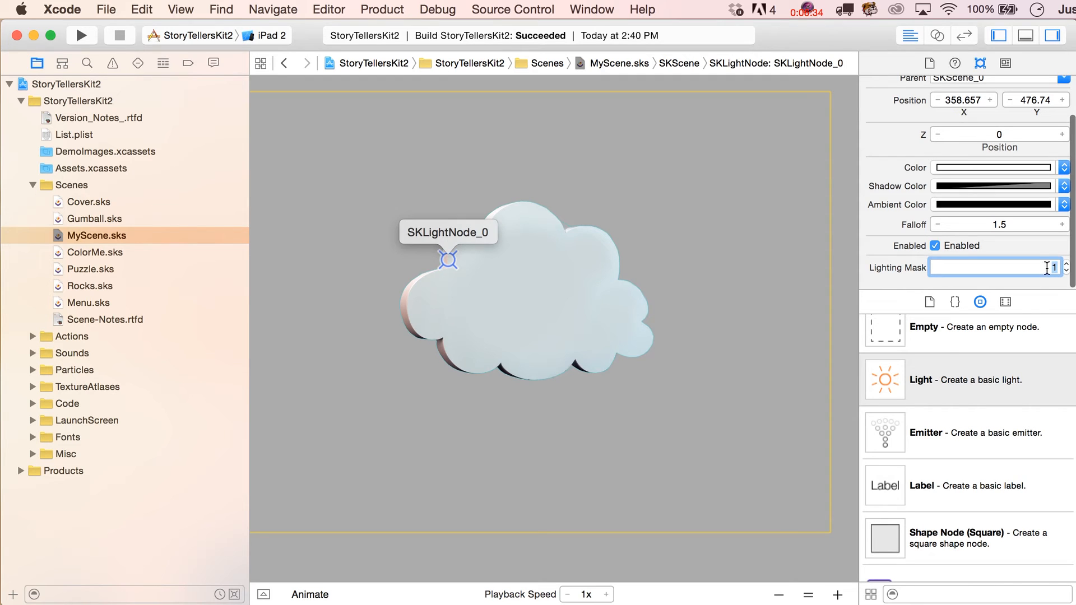
left_click(529, 284)
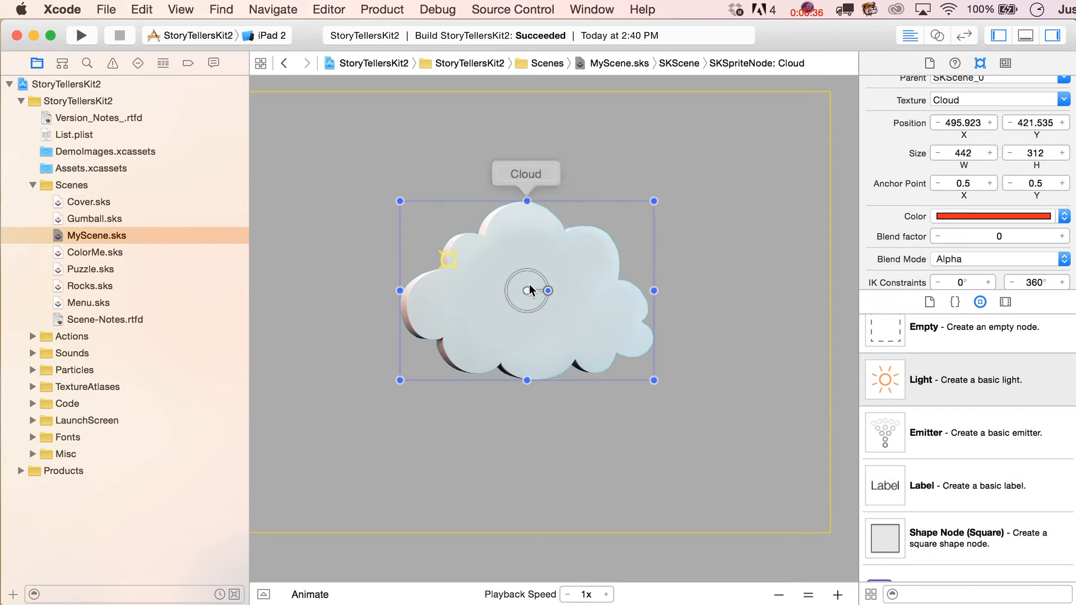
scroll(909, 252, "down", 5)
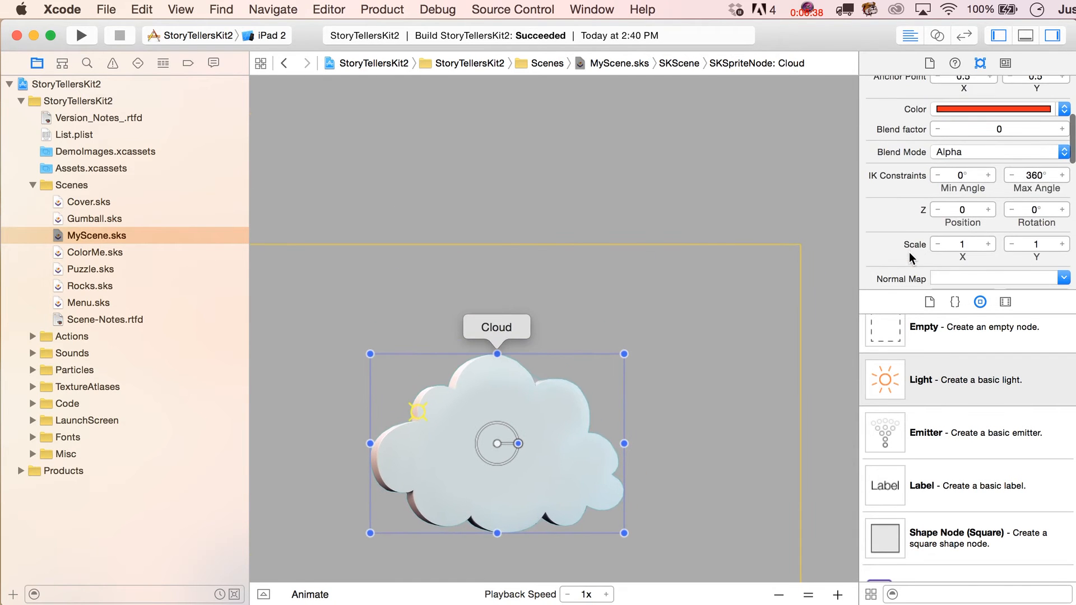
left_click(1037, 236)
type("1")
key("Return")
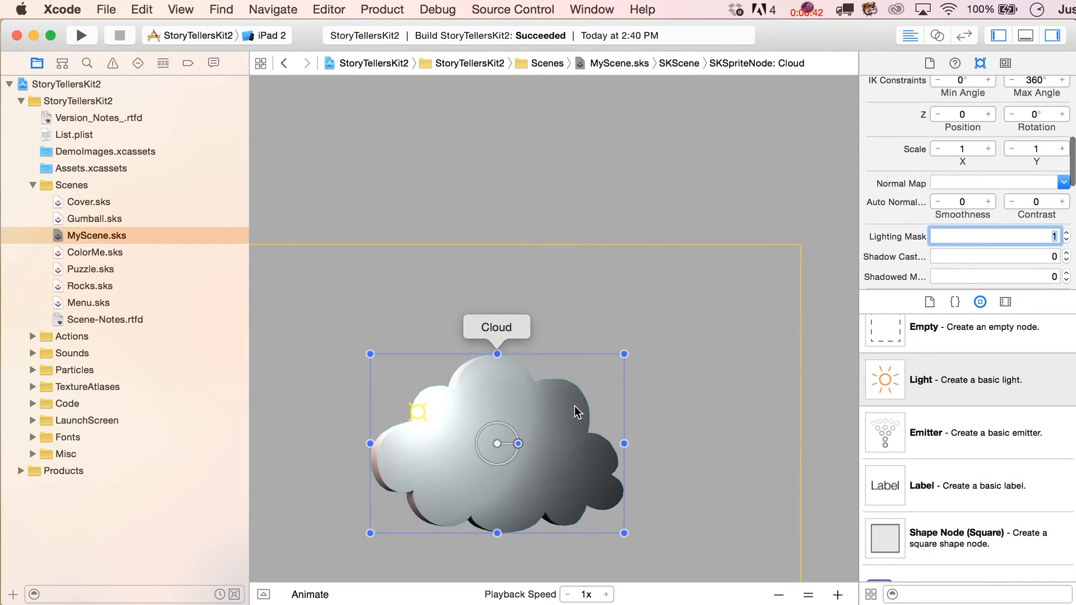
Step: Move the light outside the cloud to about X 269, Y 524, and shift the Cloud sprite to about X 490, Y 421
scroll(552, 431, "down", 5)
left_click(455, 322)
left_click_drag(455, 325, 404, 298)
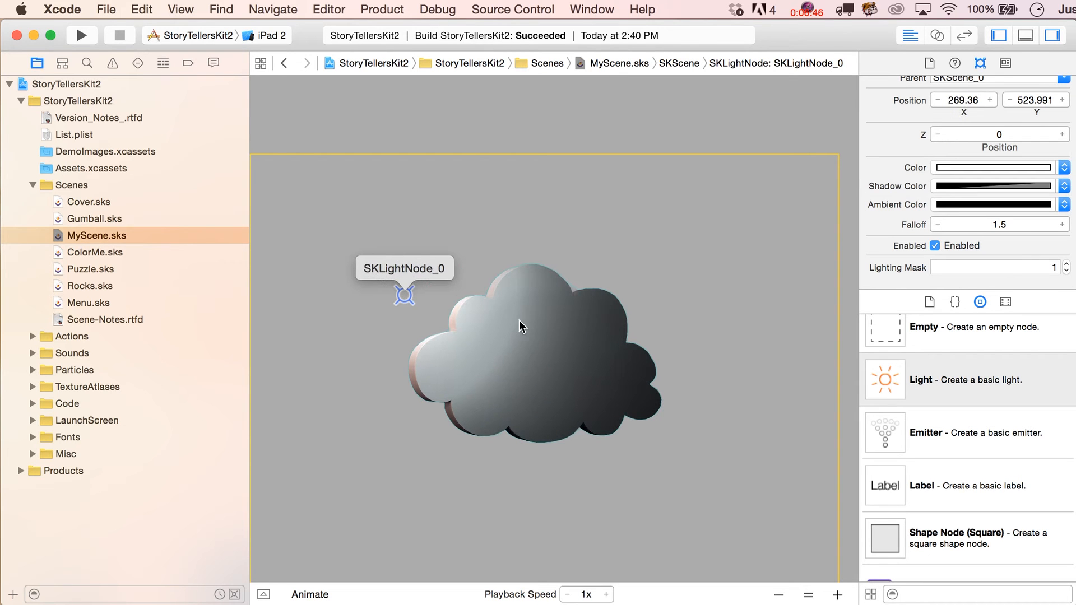
left_click(600, 356)
left_click_drag(510, 341, 464, 322)
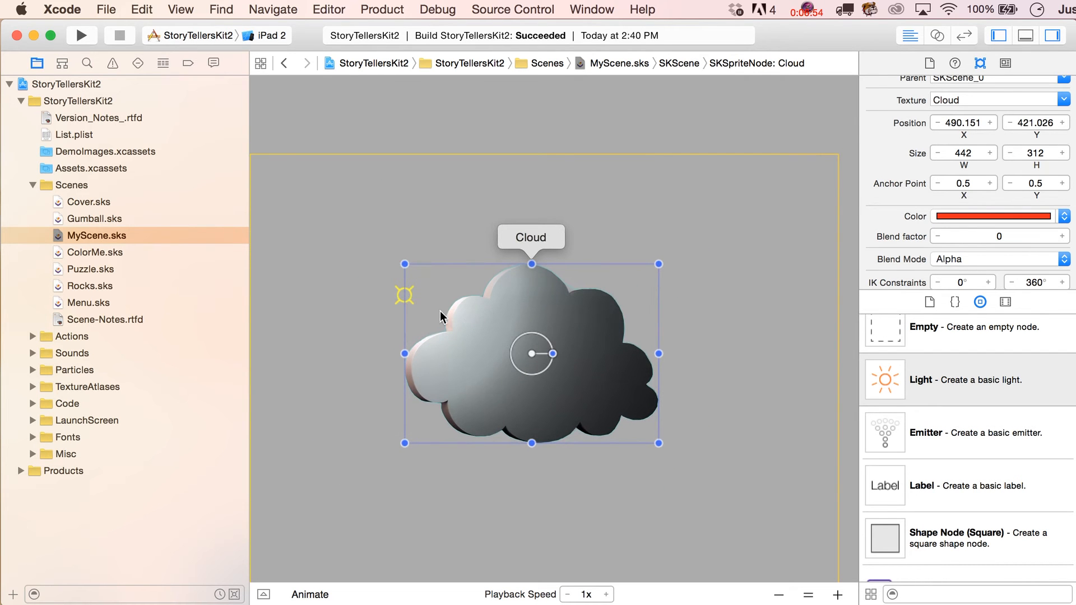
Step: Set the Cloud sprite's shadow cast mask to 1
scroll(935, 213, "down", 5)
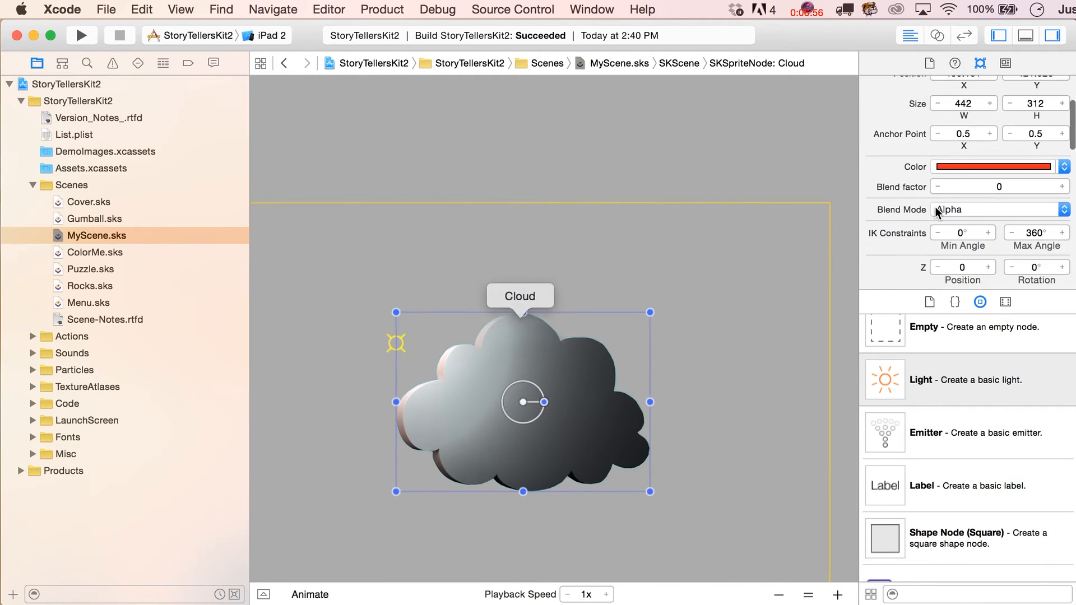
scroll(638, 474, "down", 4)
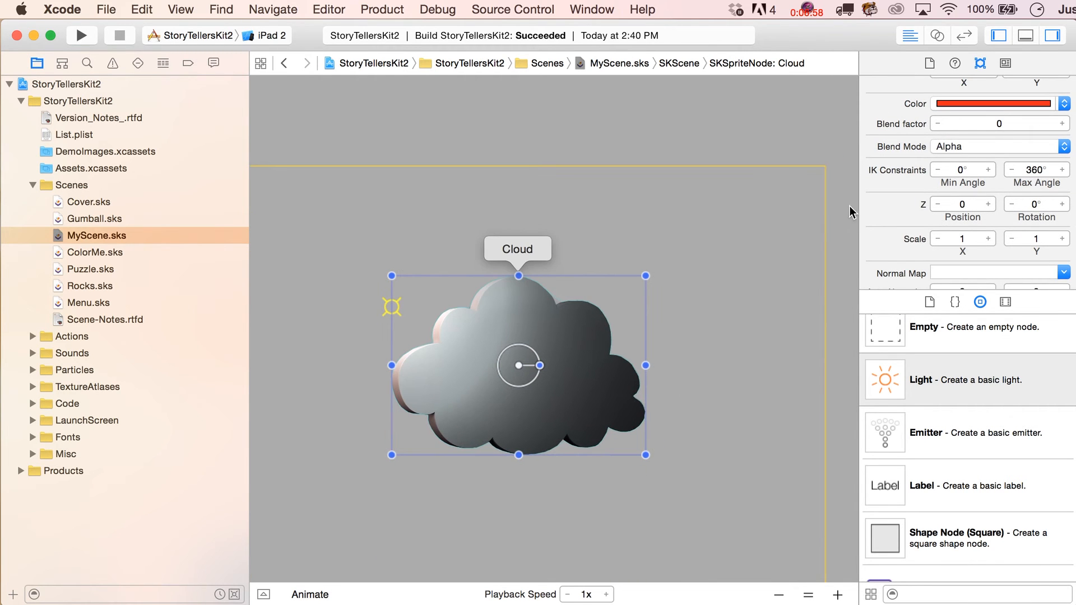
scroll(958, 153, "down", 5)
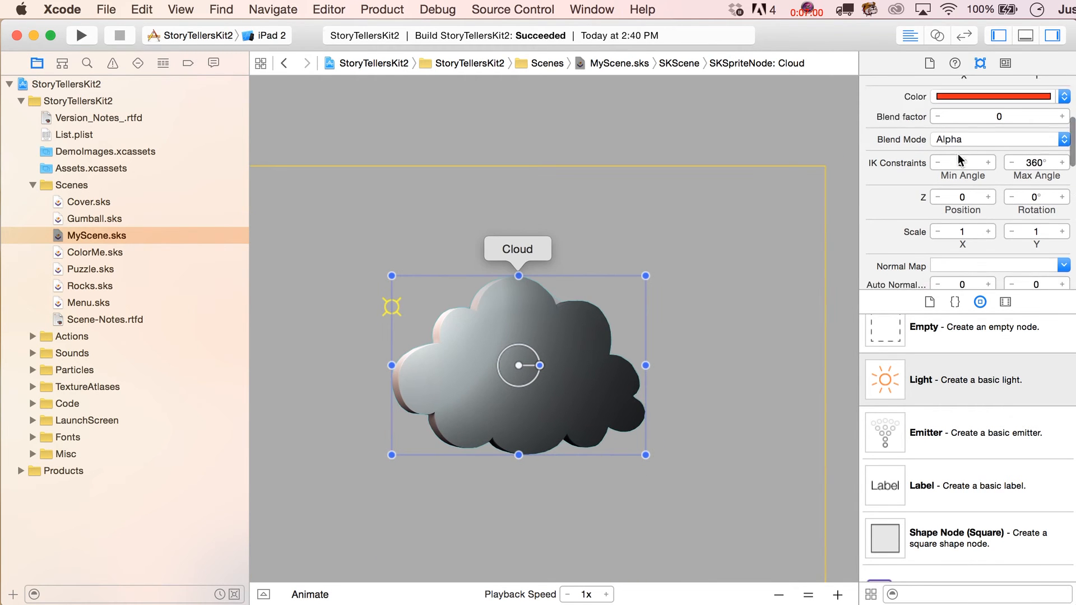
left_click(1026, 245)
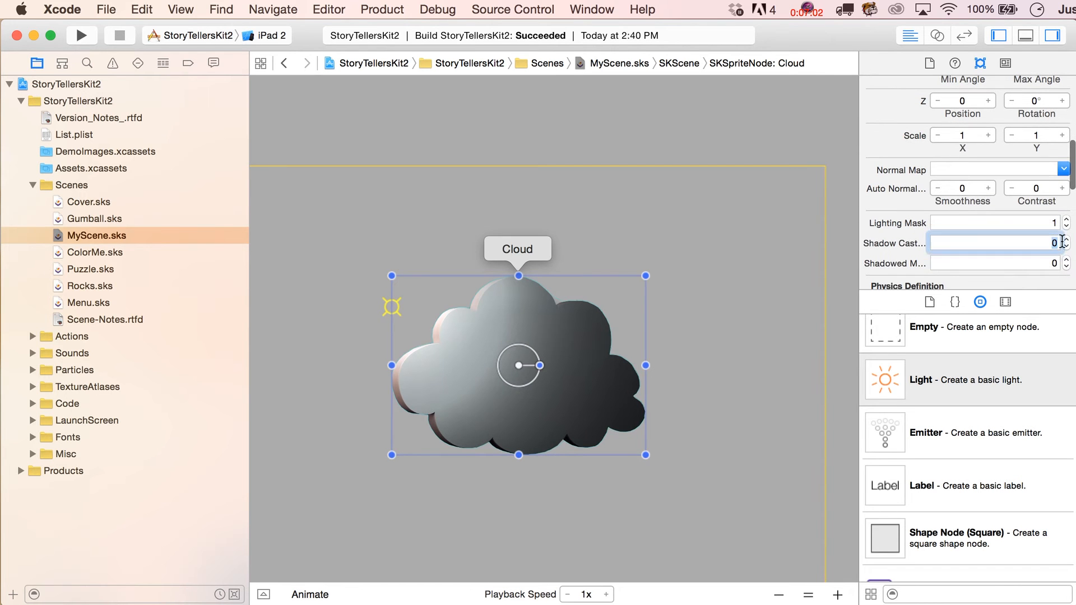
type("1")
key("Return")
Step: Move the Cloud sprite around the light to preview its shadow, and return its shadow cast mask to 0
left_click_drag(595, 398, 412, 222)
scroll(463, 375, "left", 5)
left_click_drag(473, 249, 740, 376)
double_click(1053, 242)
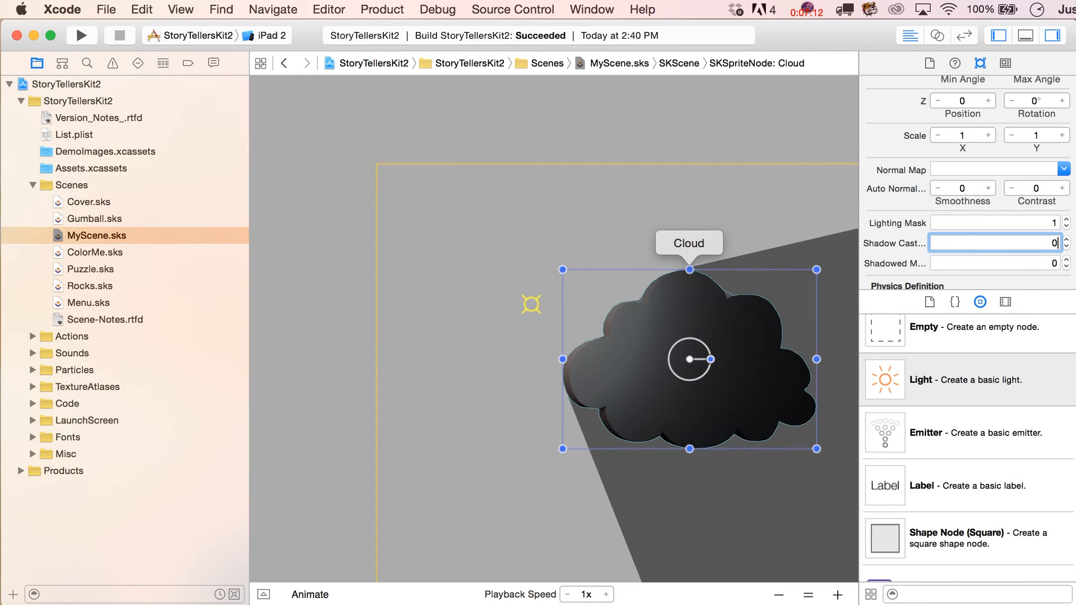
key("Return")
scroll(789, 341, "right", 5)
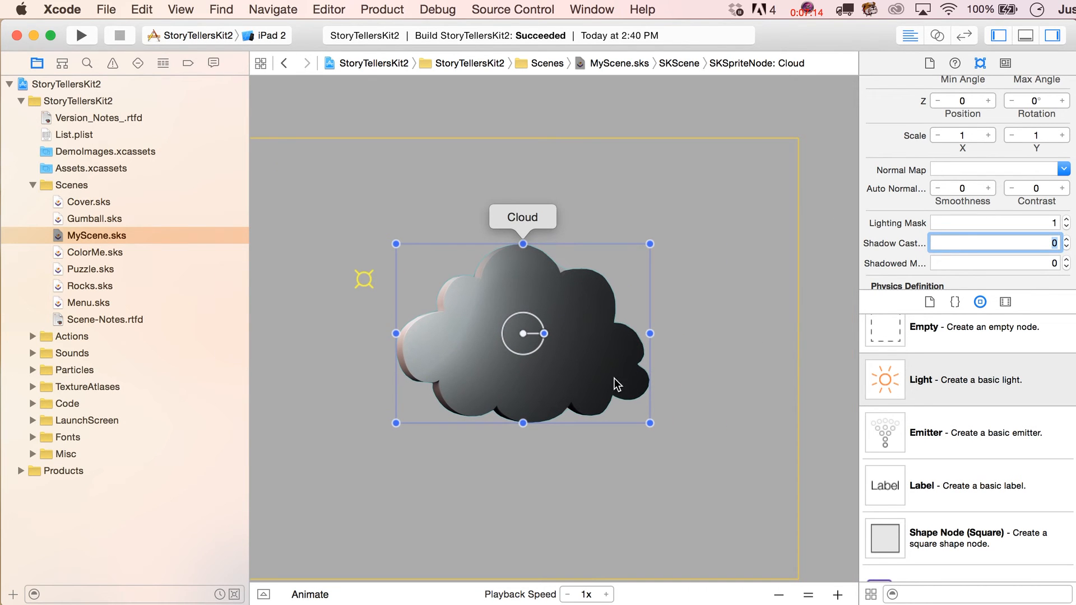
Step: Add an Emitter node beside the cloud at about X 855, Y 455, and review its particle settings
left_click(879, 446)
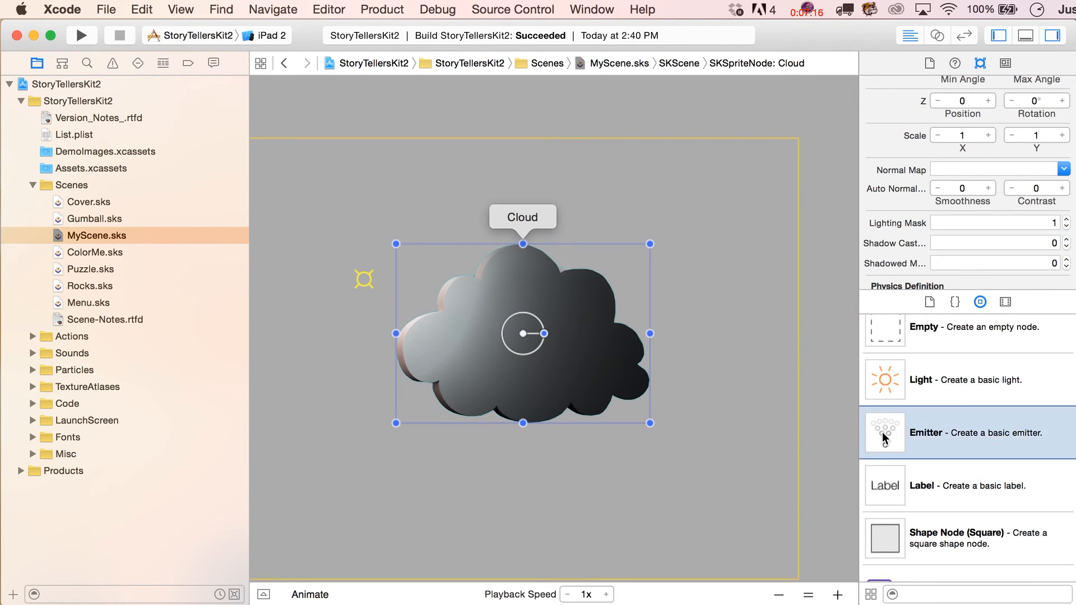
left_click_drag(911, 432, 704, 322)
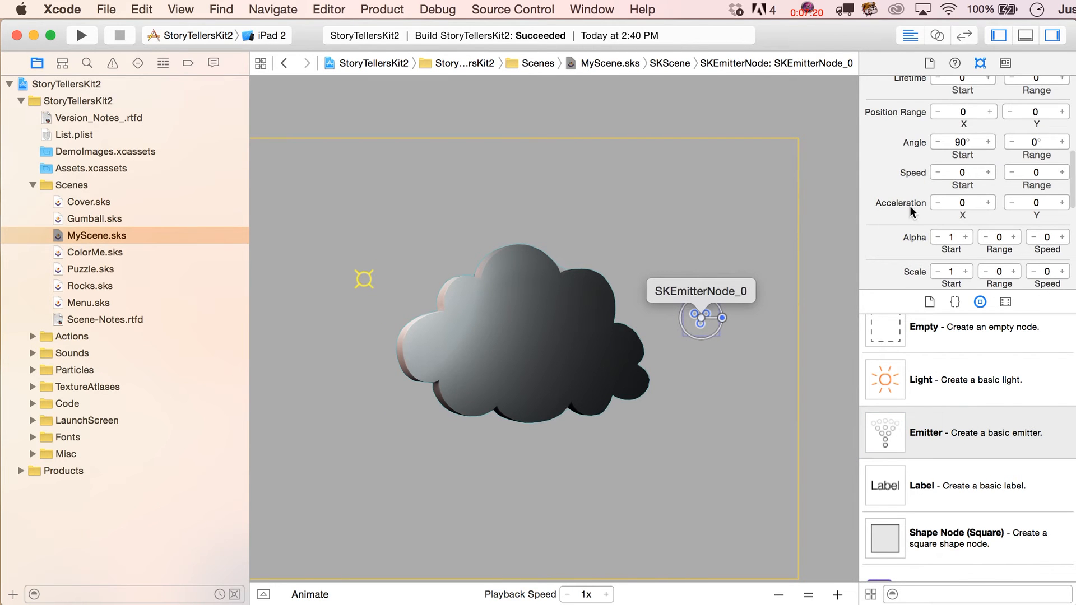
scroll(910, 206, "down", 2)
scroll(910, 206, "up", 5)
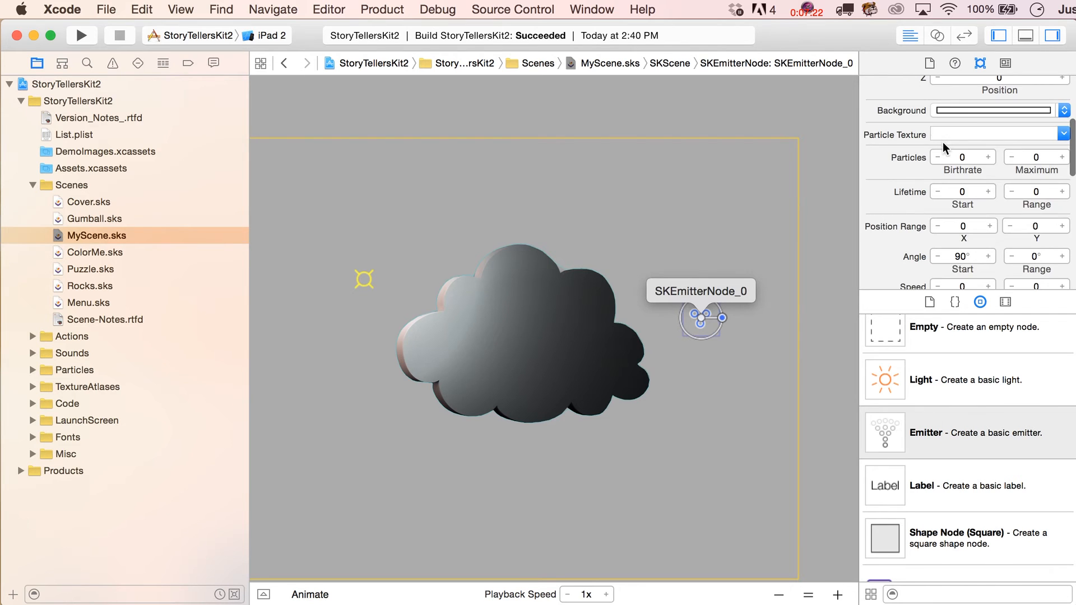
scroll(977, 209, "up", 3)
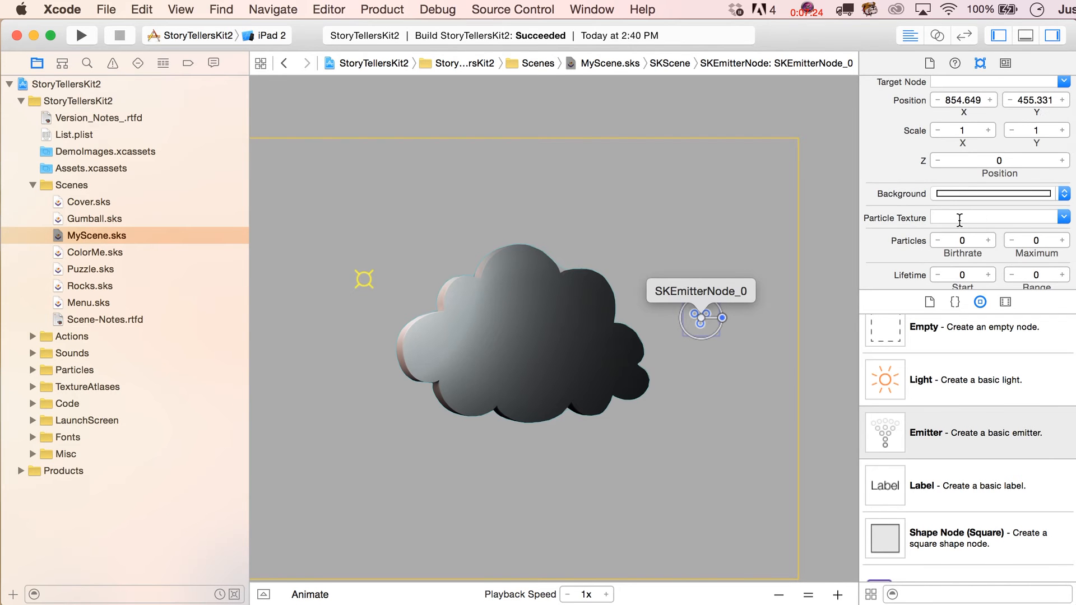
left_click_drag(912, 293, 912, 394)
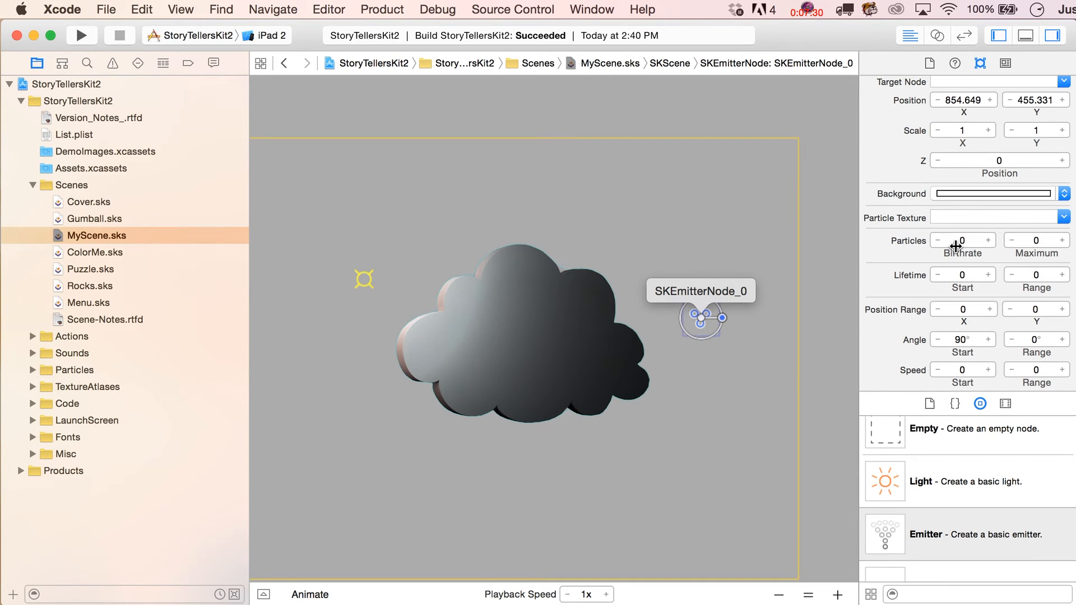
scroll(955, 246, "up", 3)
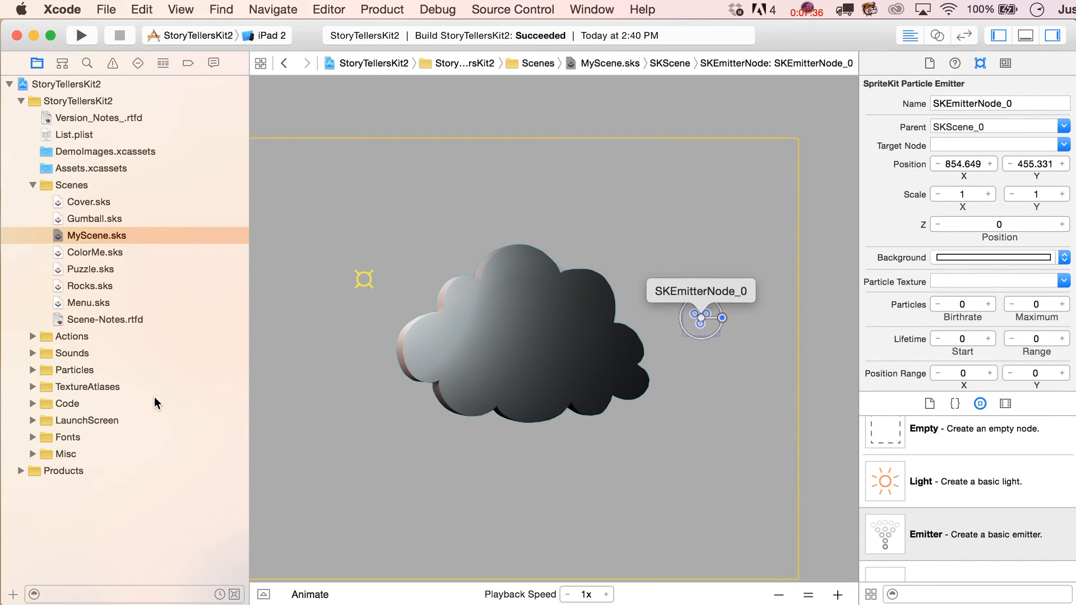
Step: Preview the Fire.sks emitter in the Particles group and return to the MyScene.sks scene
left_click(32, 368)
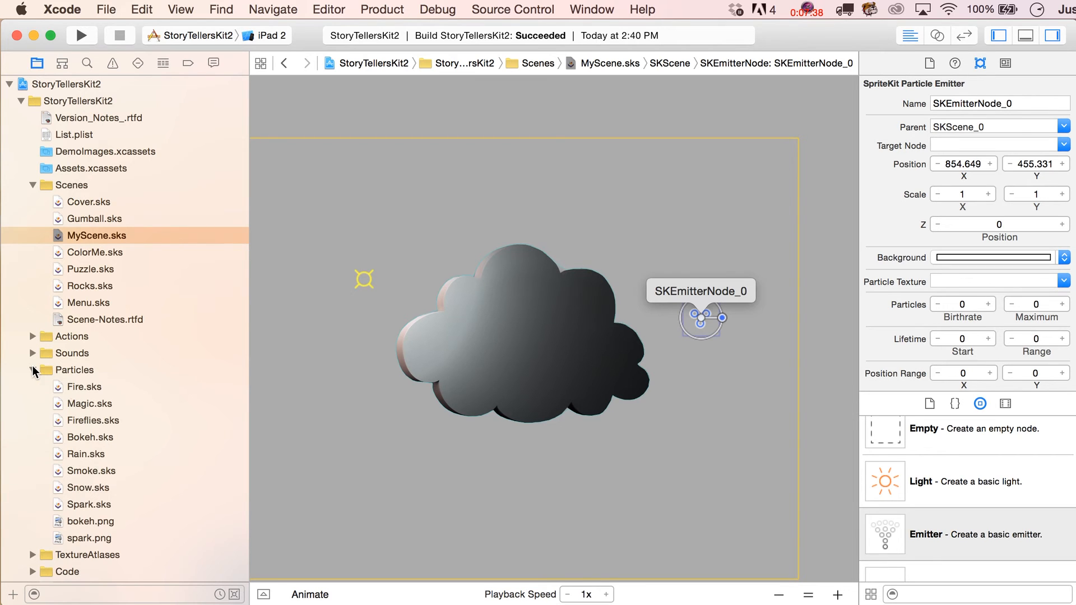
left_click(69, 387)
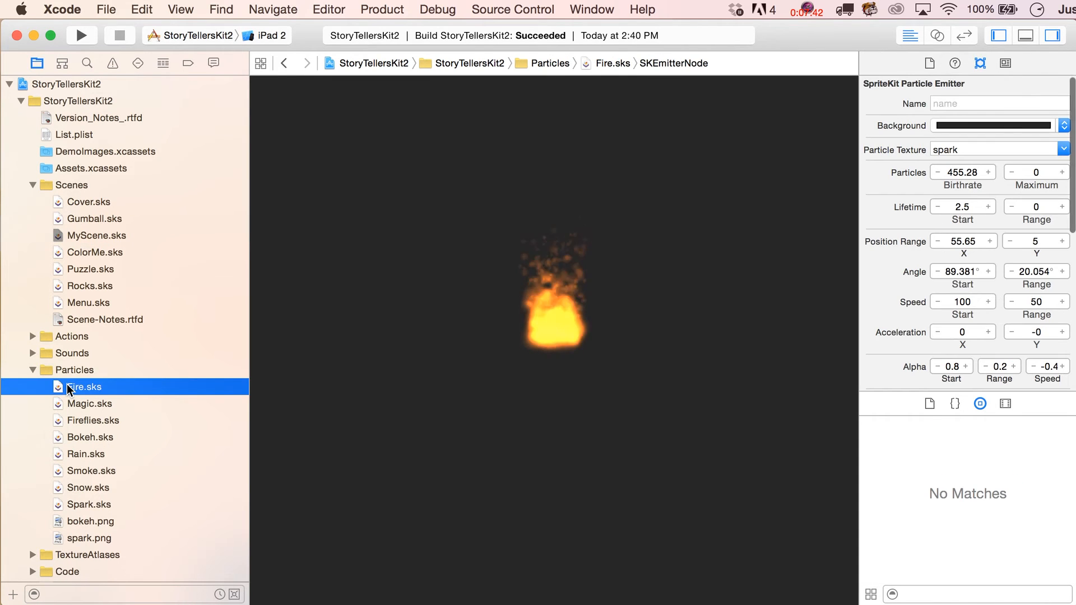
left_click(94, 235)
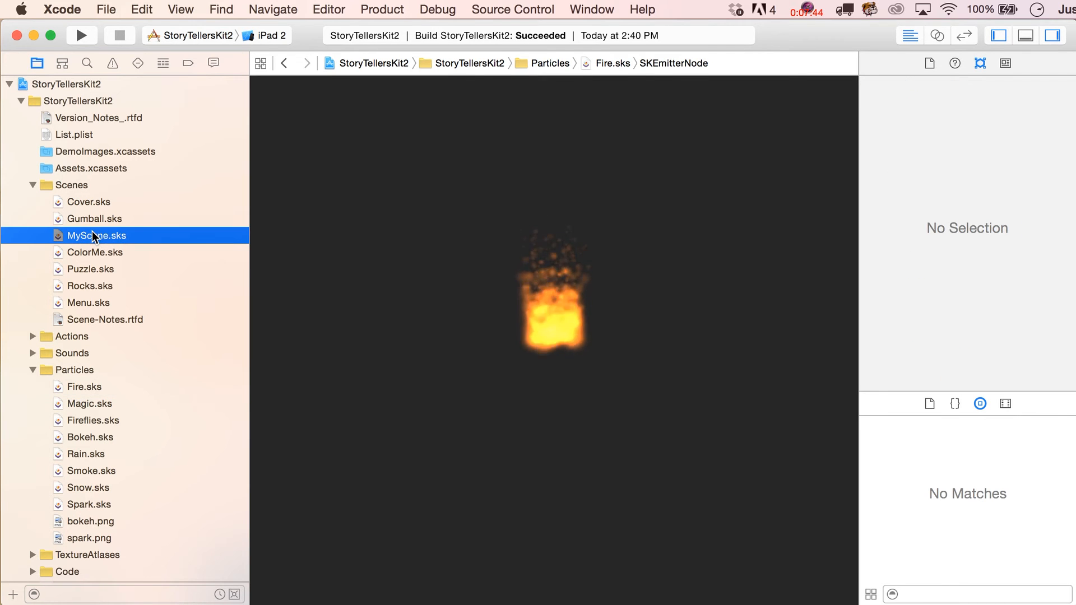
Step: Rename the scene's emitter node to Fire and open its particle birthrate value
left_click(847, 269)
scroll(817, 336, "right", 3)
scroll(817, 336, "up", 2)
double_click(1015, 105)
type("F")
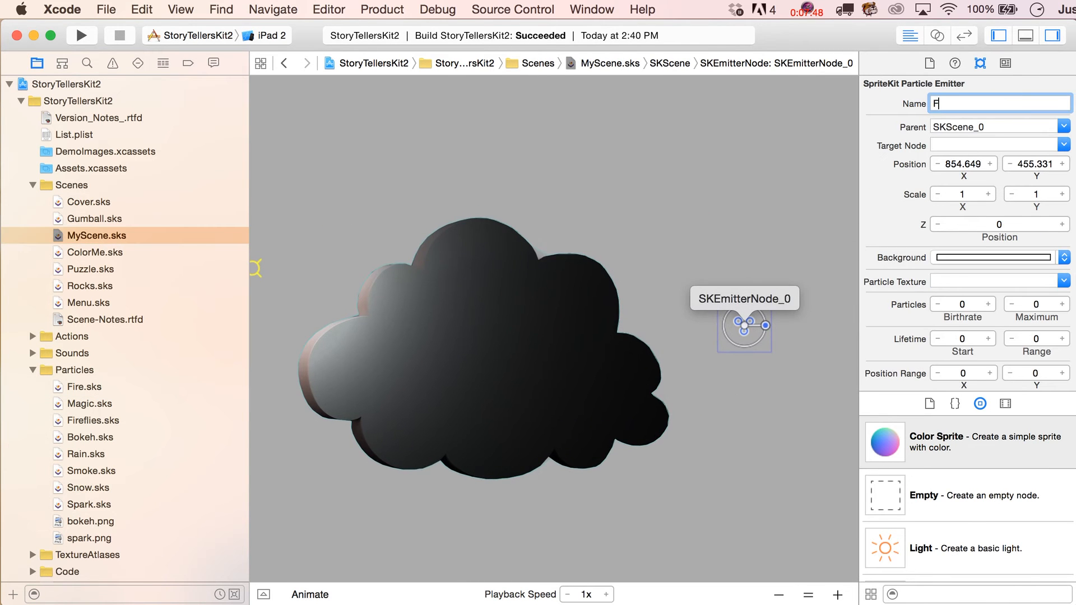
type("ire")
key("Return")
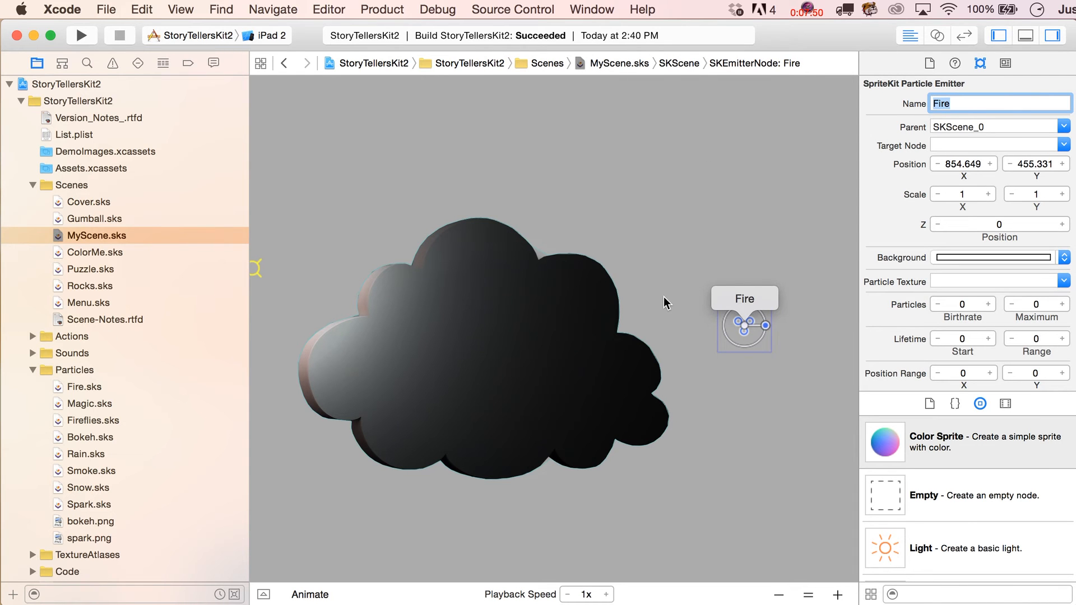
scroll(887, 344, "down", 2)
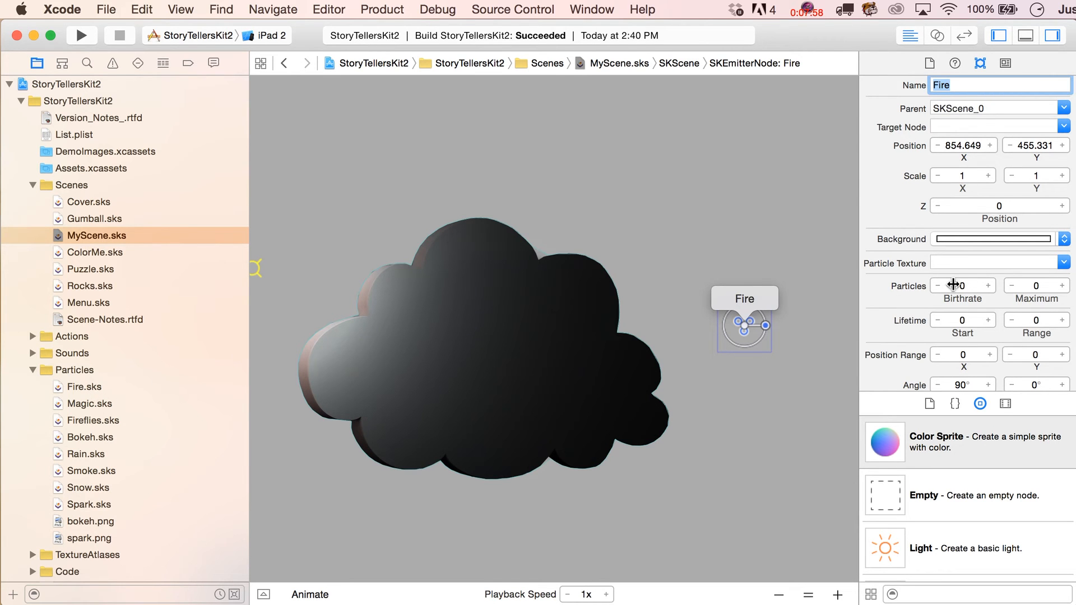
left_click(965, 287)
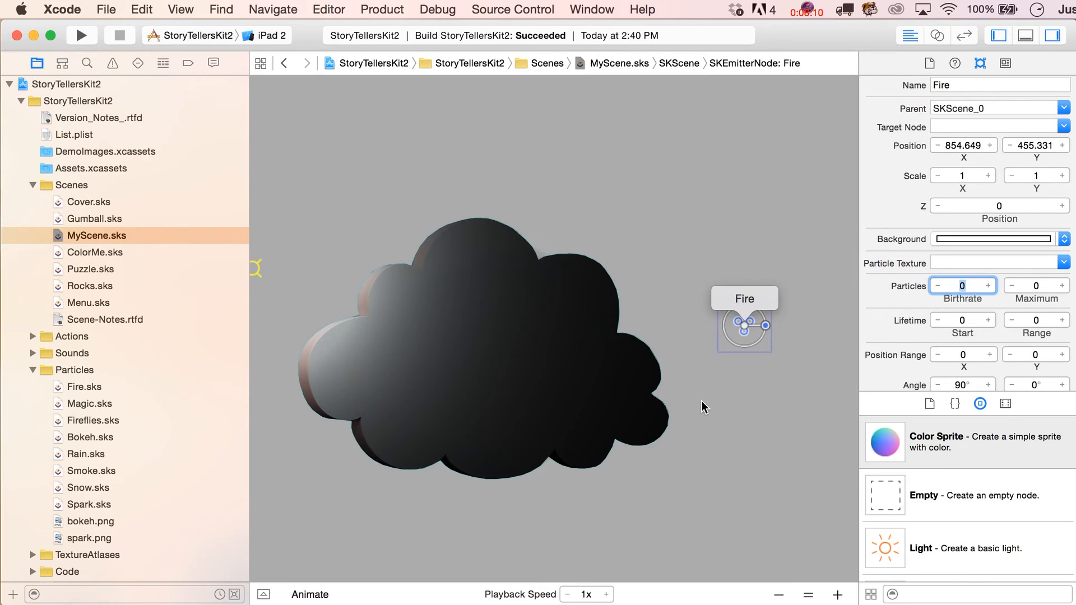
Step: Add a Label node from the object library below the cloud, at about X 511, Y 224
scroll(893, 535, "down", 4)
scroll(675, 538, "down", 8)
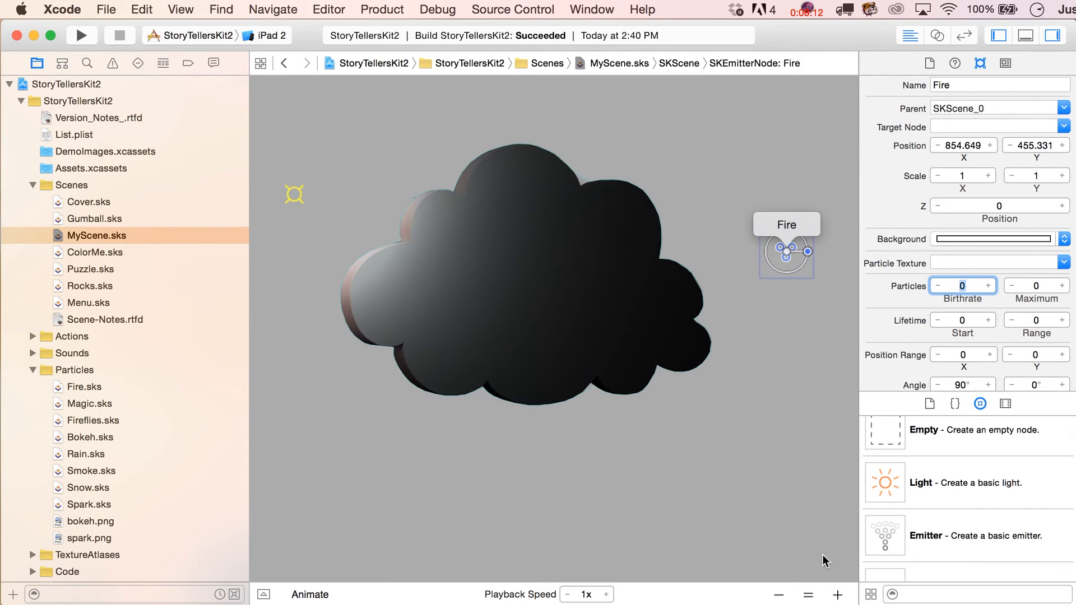
scroll(895, 519, "down", 2)
left_click_drag(890, 541, 505, 444)
Step: Move the Cloud sprite so that the light falls on its left half
left_click_drag(559, 307, 395, 239)
left_click(486, 454)
scroll(487, 383, "left", 3)
scroll(487, 383, "up", 2)
Step: Change the new label's text to Dummy Text
left_click(579, 492)
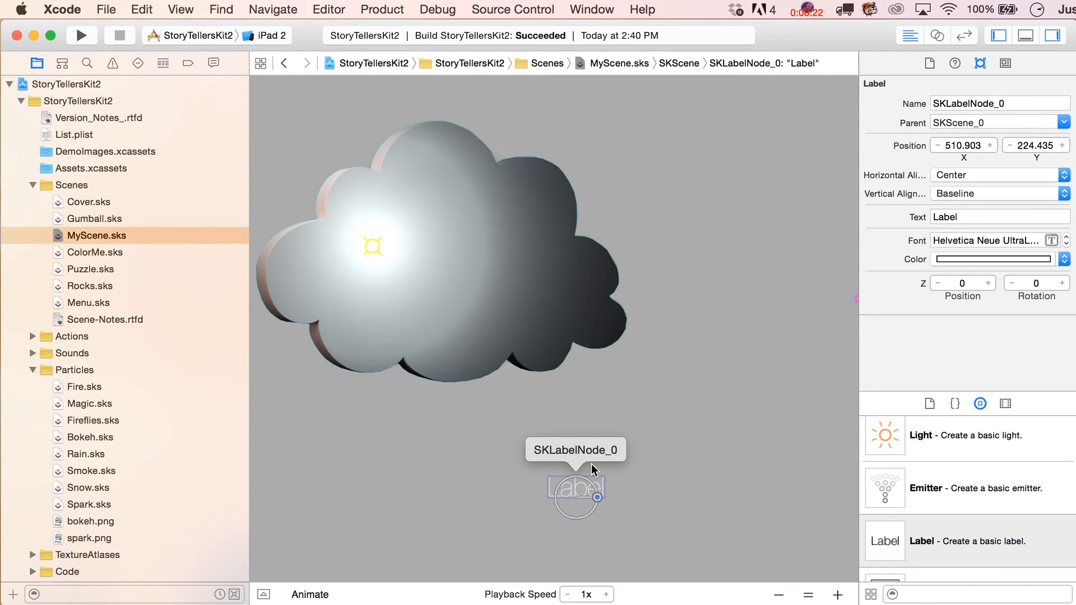
scroll(593, 469, "down", 3)
left_click(976, 218)
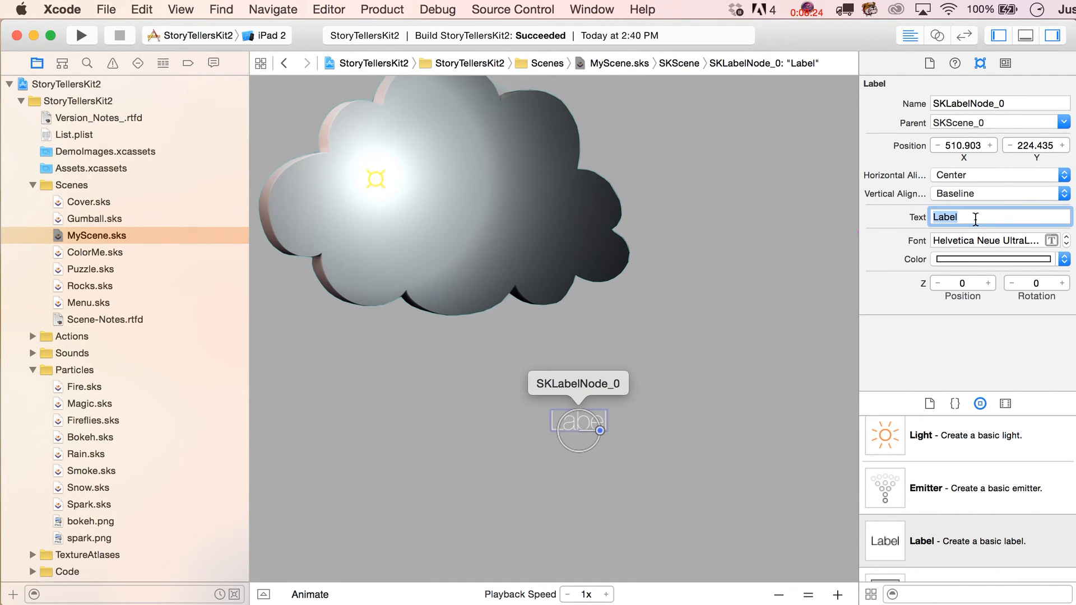
type("Dummy Text")
key("Return")
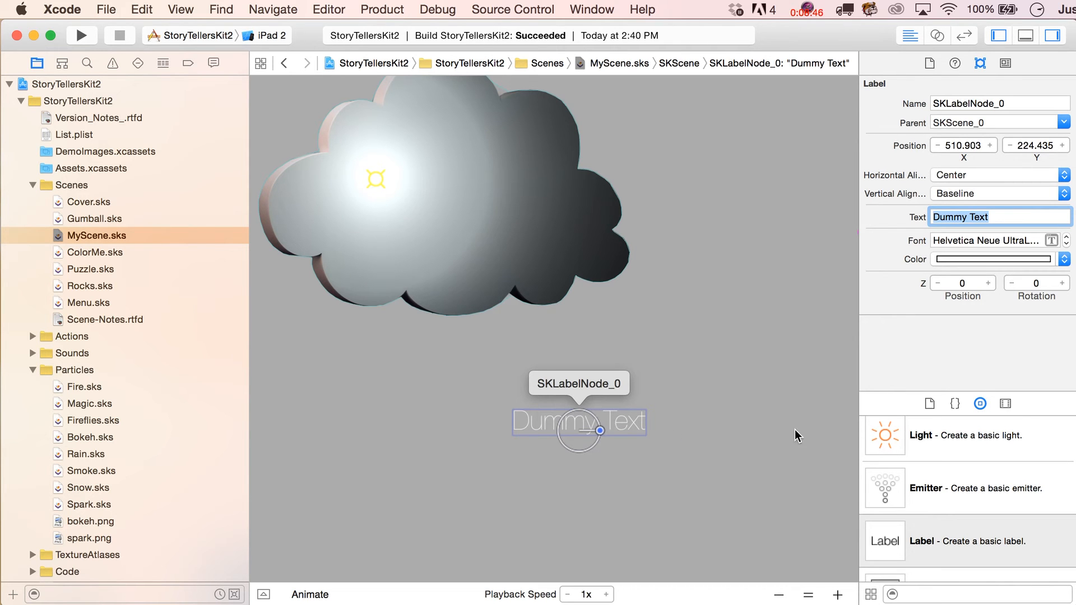
Step: Add a Camera node from the object library and position it at about X 511, Y 386
scroll(931, 459, "down", 3)
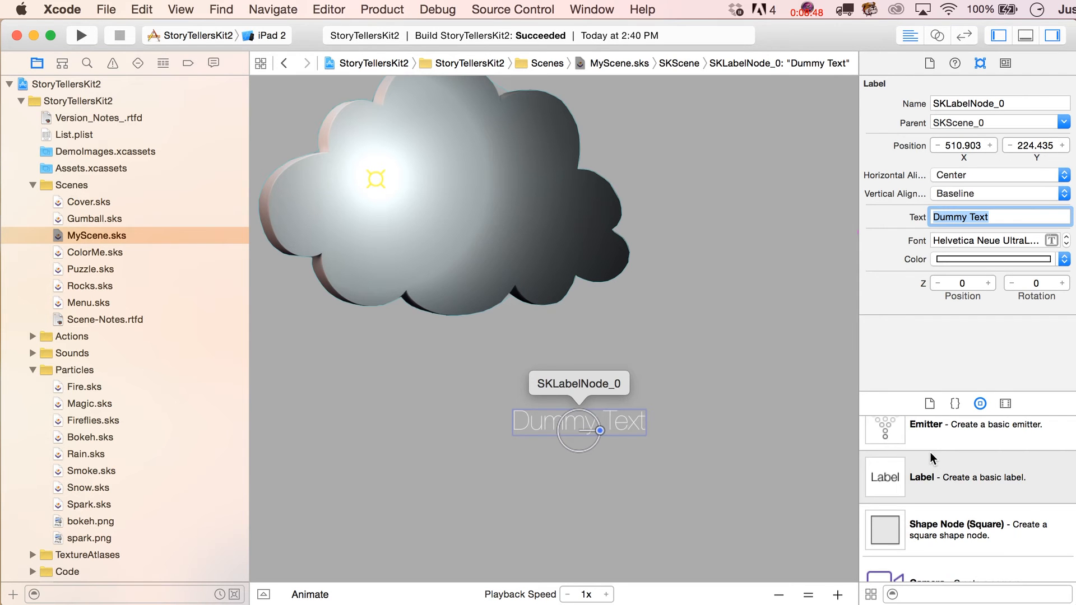
scroll(932, 458, "down", 6)
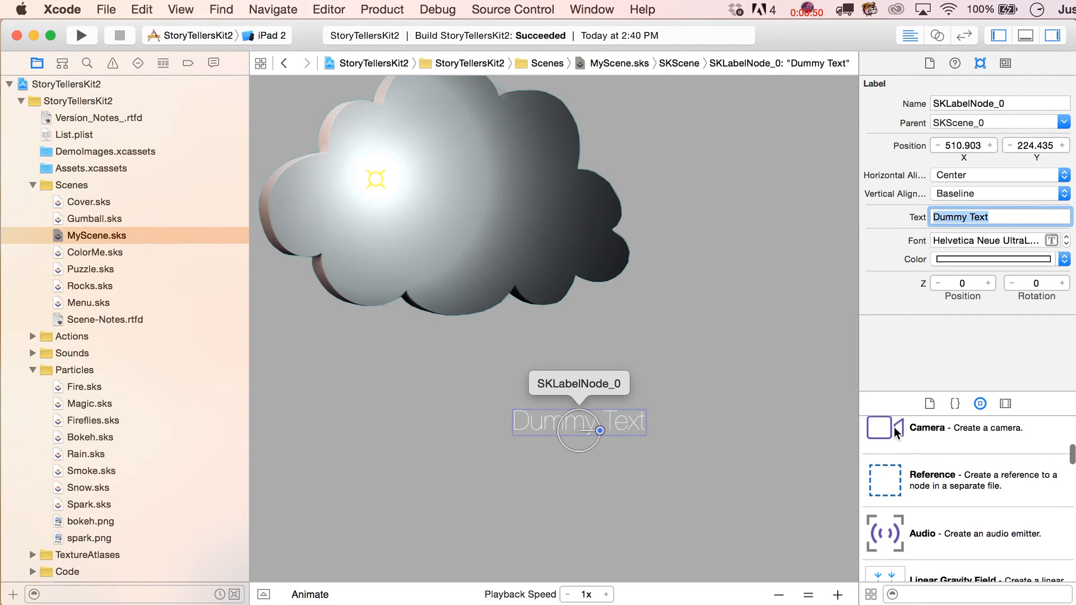
left_click(897, 431)
left_click_drag(900, 440, 600, 331)
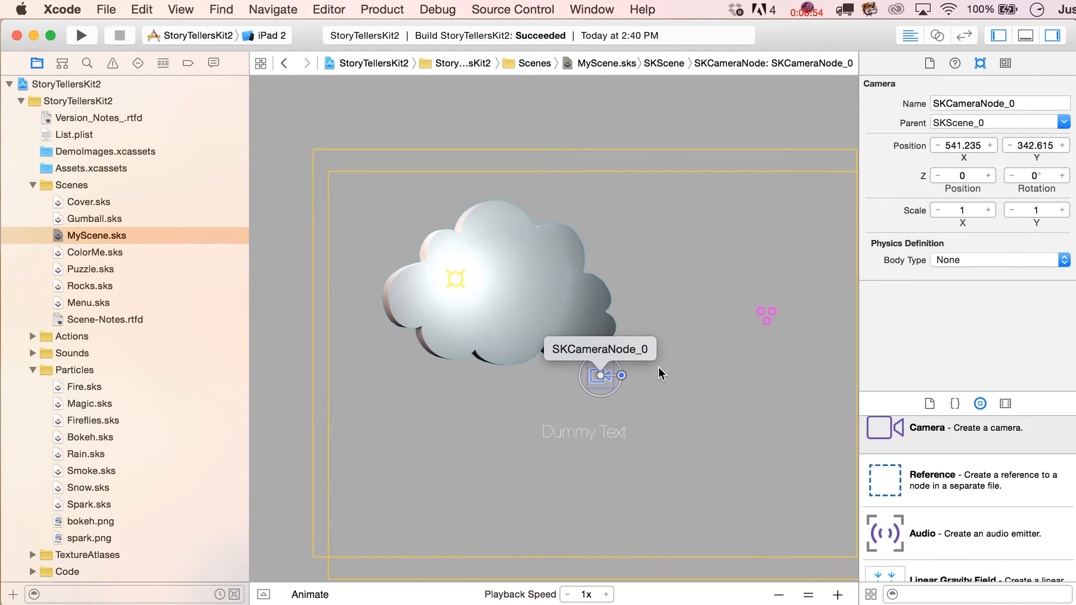
left_click_drag(611, 382, 592, 357)
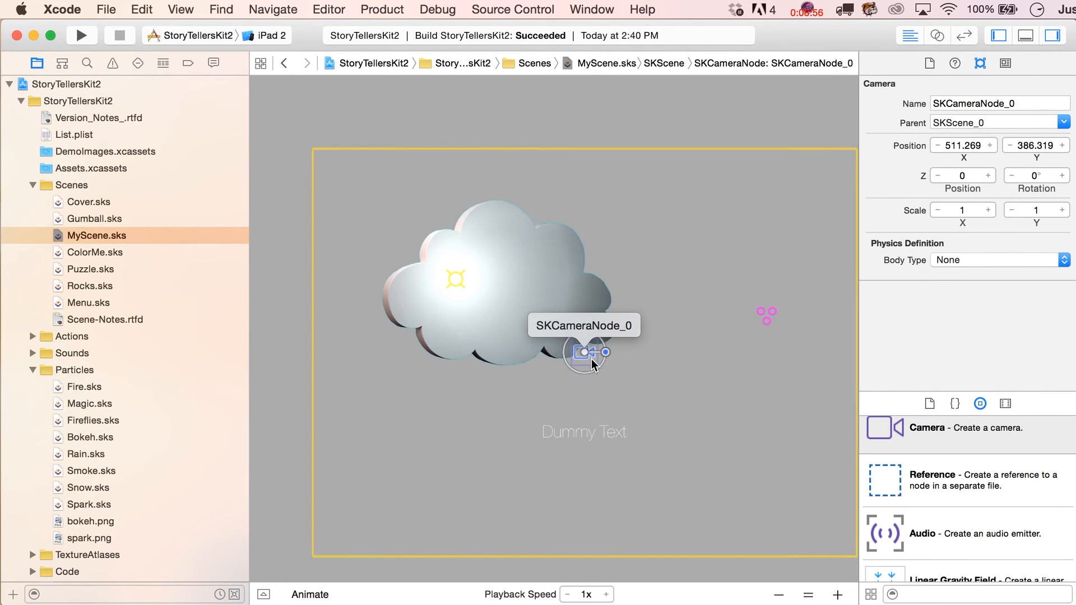
Step: Rename the camera node CamPad
double_click(977, 103)
type("Cam")
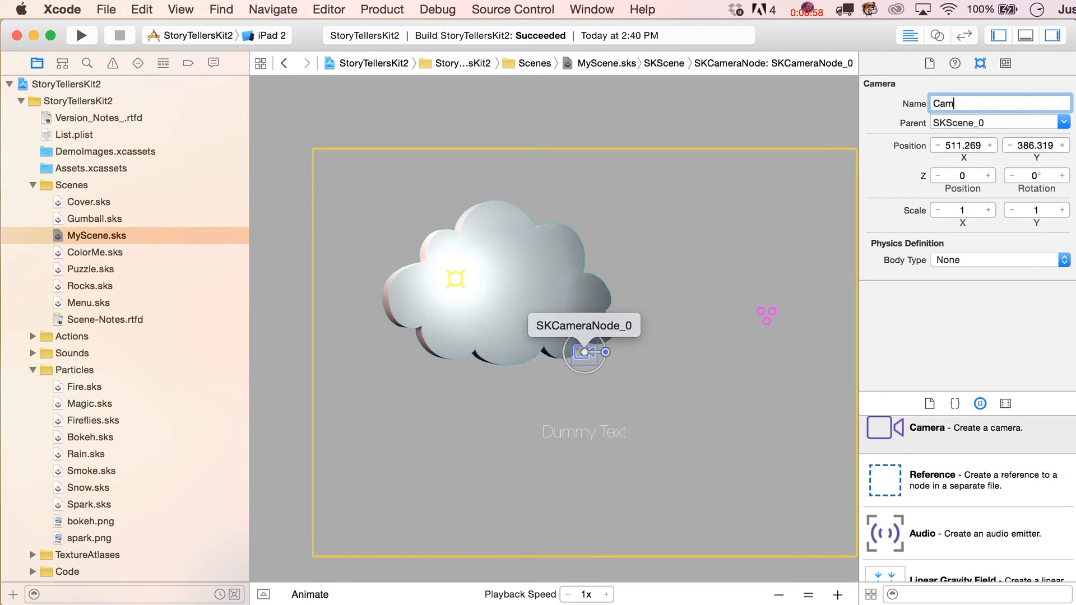
type("Pad")
key("Return")
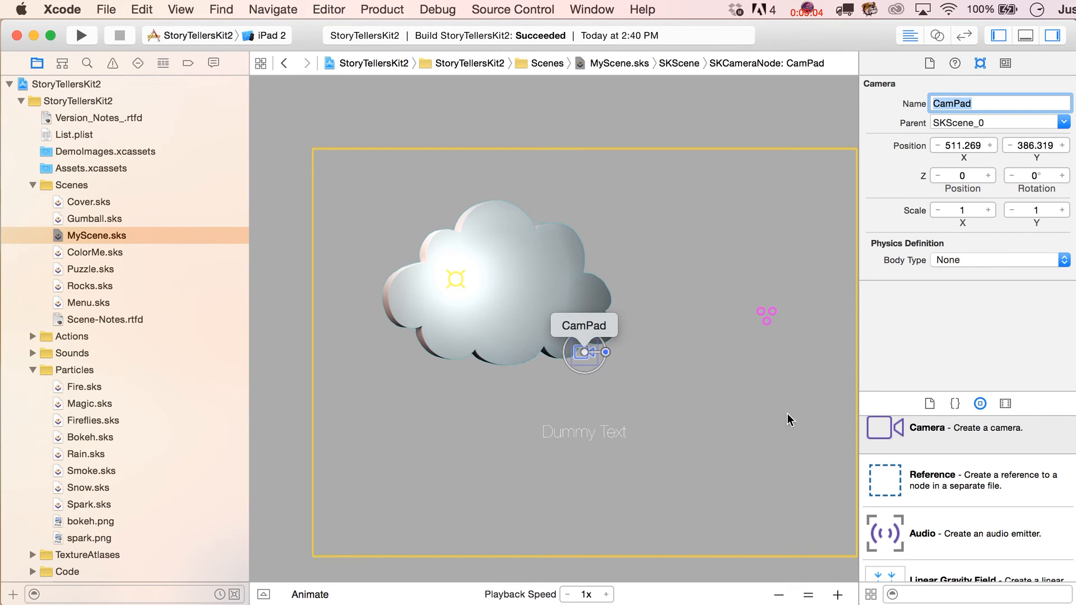
Step: Add a second Camera node below and beside the first one and name it CamPhone
left_click_drag(904, 446, 702, 424)
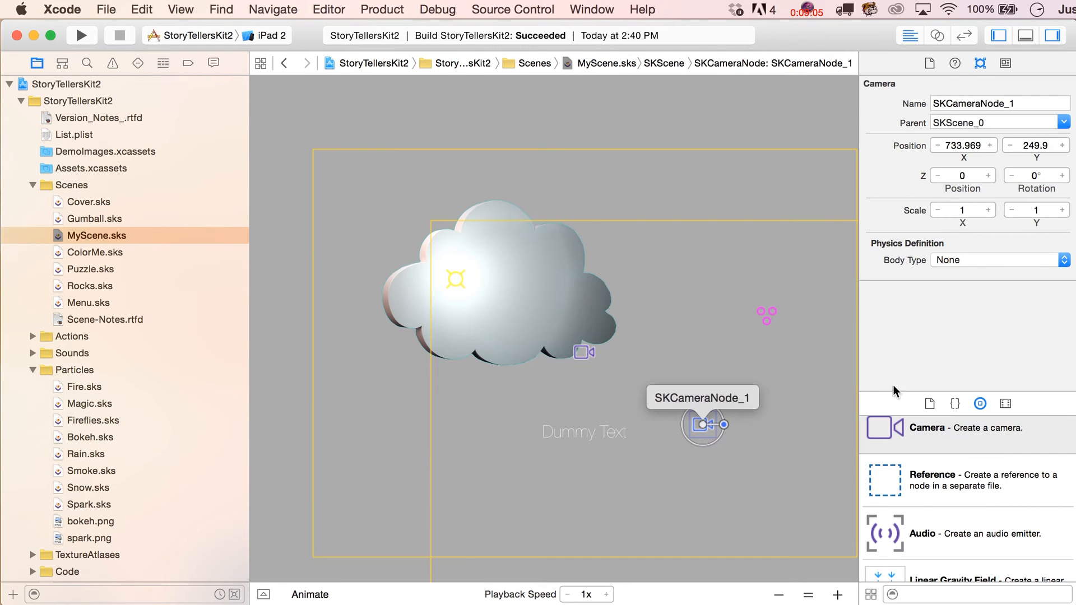
double_click(986, 104)
type("CamPh")
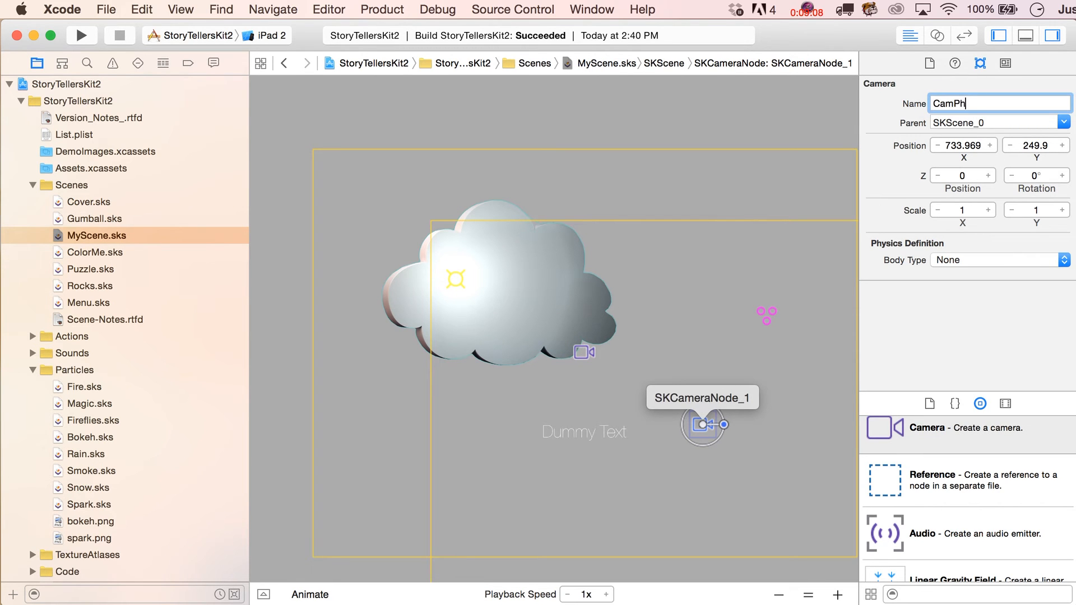
type("one")
key("Return")
Step: Set the CamPhone camera's X and Y scale to 1.3
double_click(964, 209)
type("1.3")
left_click(1025, 210)
key("Return")
Step: Move the CamPhone camera below CamPad, to about X 510, Y 276
left_click_drag(705, 431, 588, 419)
scroll(588, 424, "down", 1)
scroll(588, 424, "right", 2)
scroll(588, 425, "down", 1)
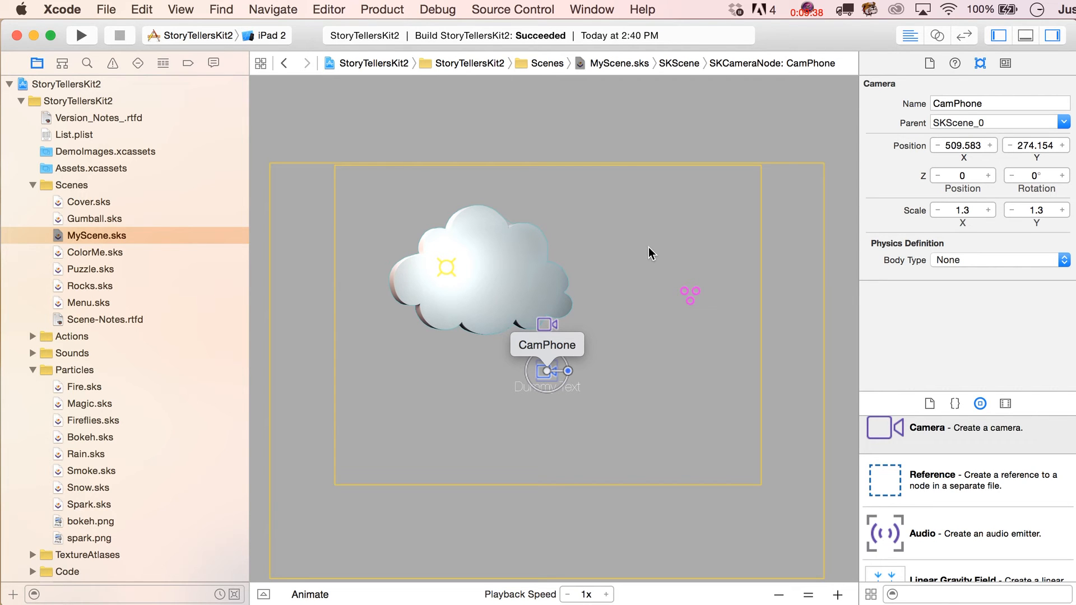
mouse_move(550, 372)
left_mouse_down()
mouse_move(547, 360)
mouse_move(550, 371)
left_mouse_up()
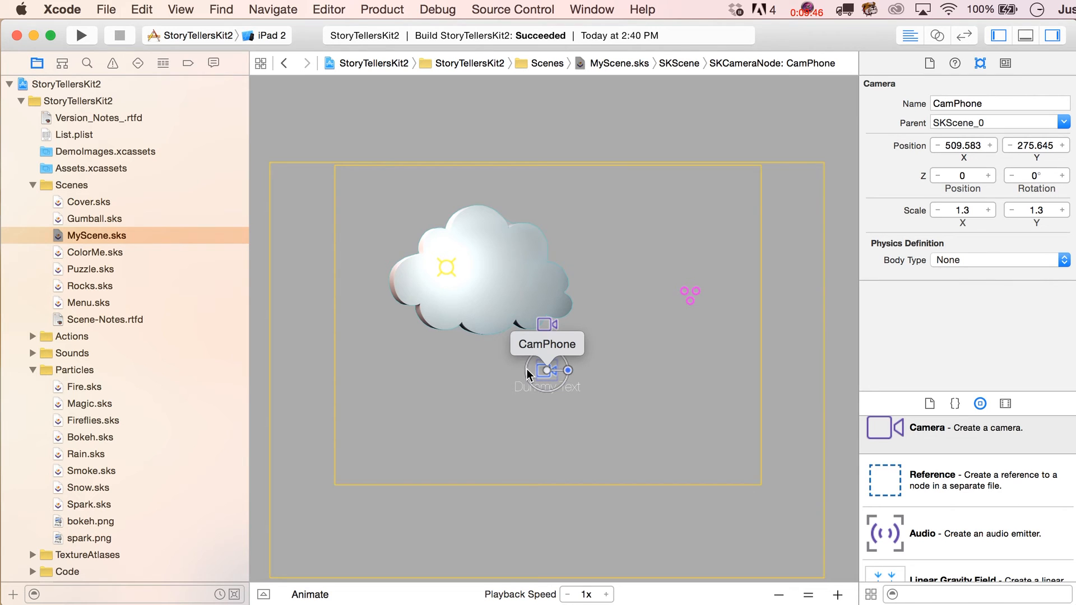
Step: Open the animation timeline and add a Move action to the Cloud sprite's track, starting at time 0
scroll(930, 471, "down", 2)
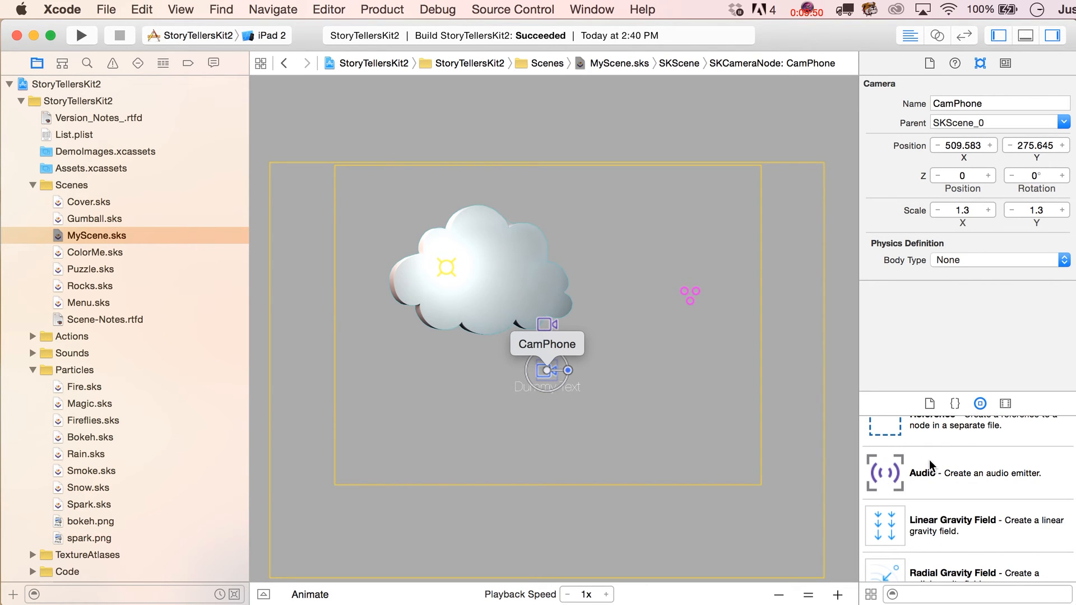
scroll(959, 467, "down", 4)
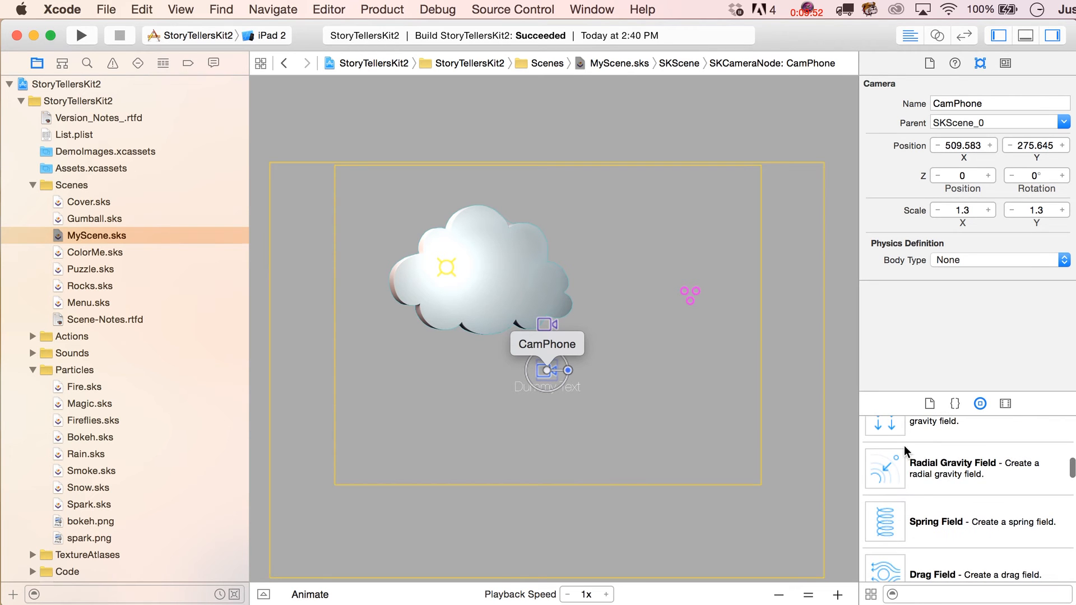
scroll(914, 492, "down", 3)
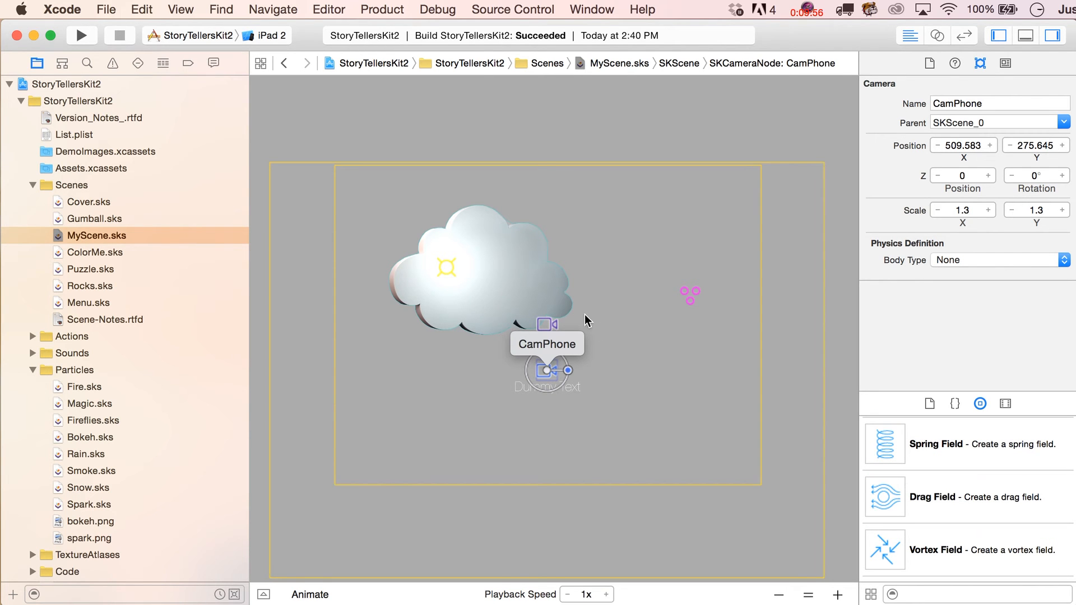
scroll(993, 481, "down", 10)
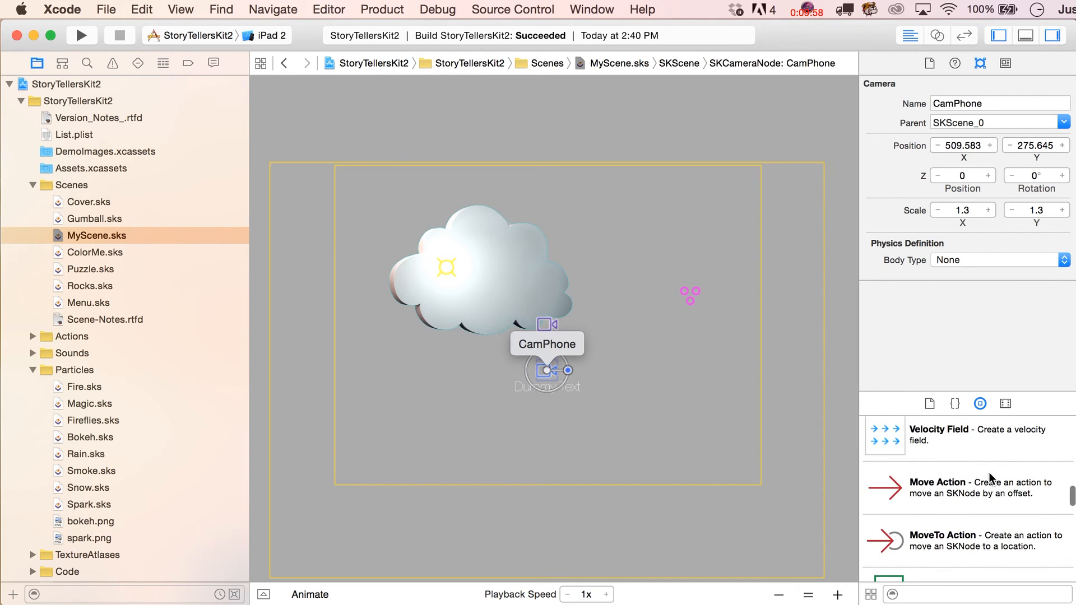
scroll(992, 479, "up", 1)
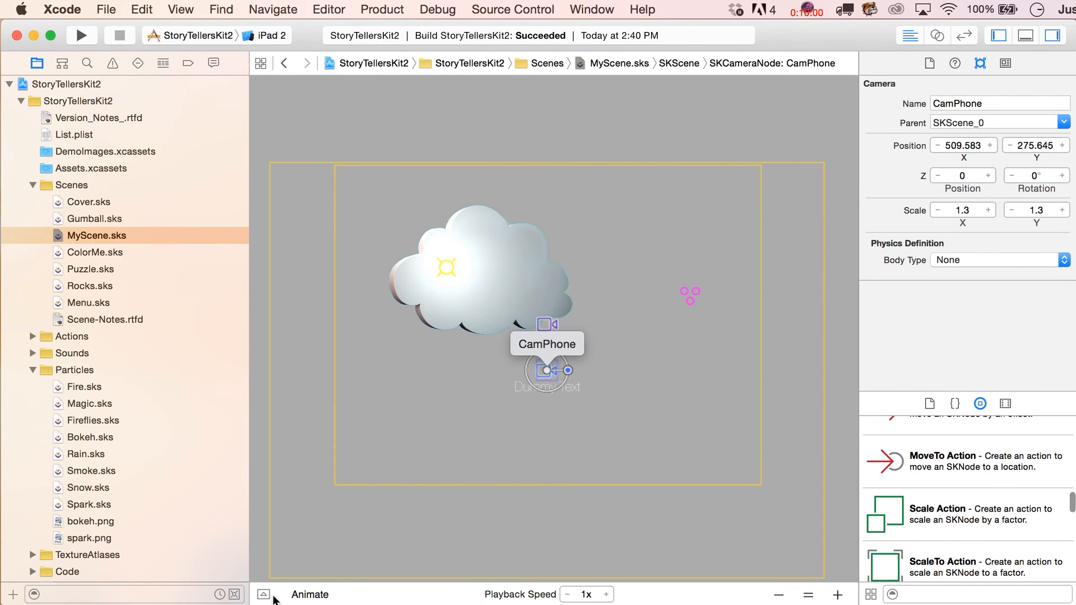
left_click(469, 310)
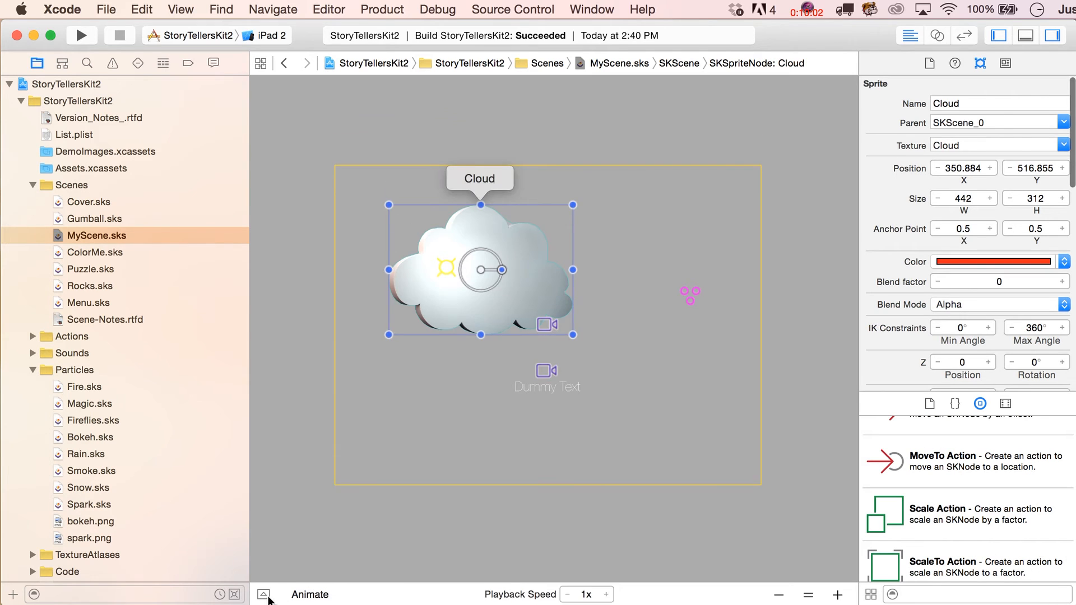
left_click(263, 595)
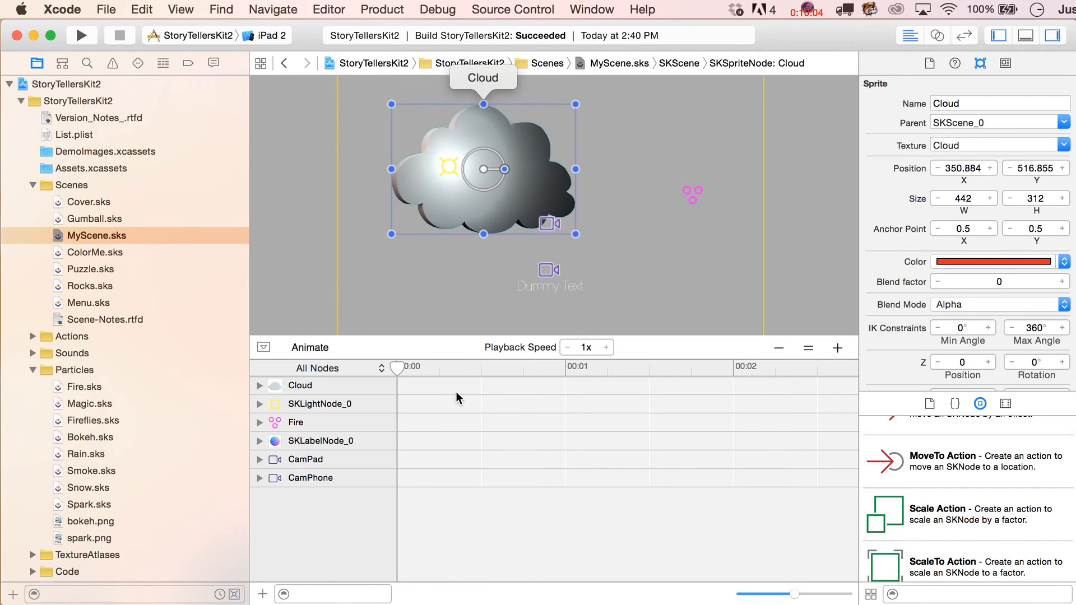
left_click(259, 386)
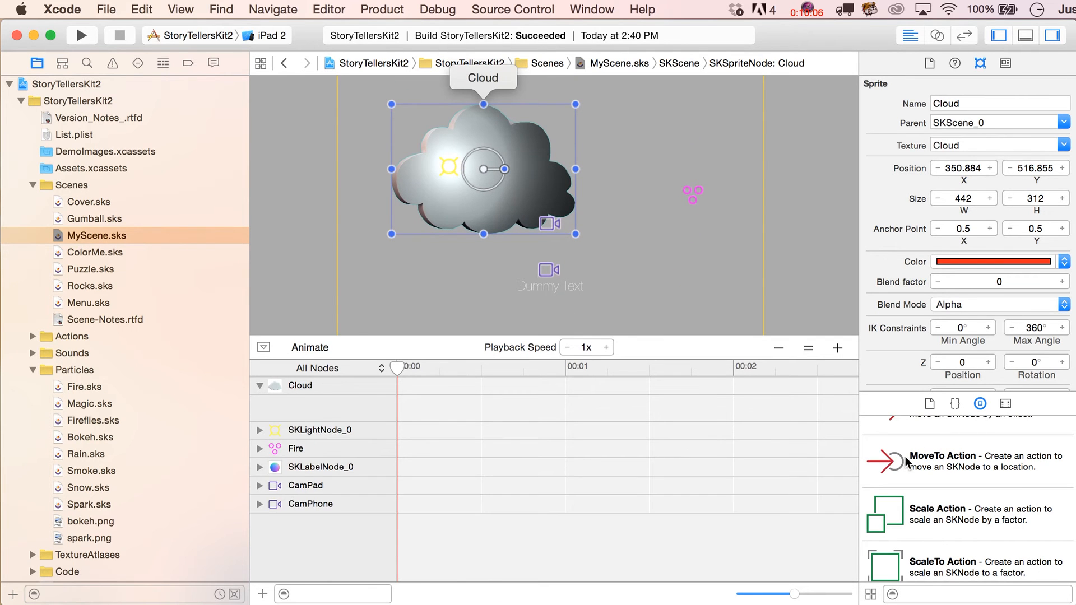
scroll(907, 463, "up", 2)
left_click_drag(908, 461, 465, 420)
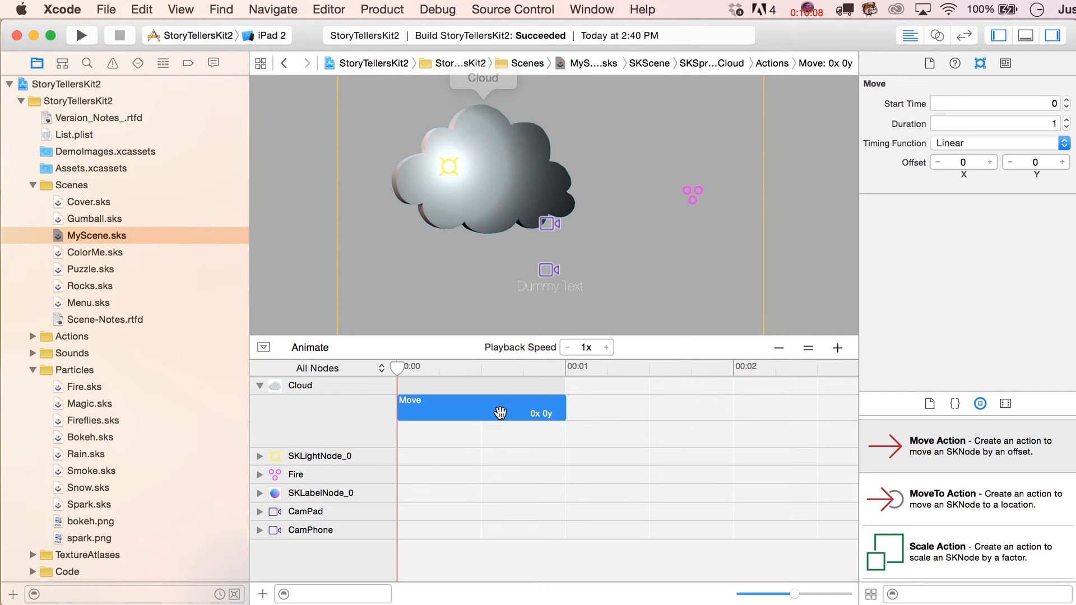
Step: Extend the Cloud's Move action to about 2 seconds, with an X offset of 100 and Ease Out timing
left_click_drag(564, 408, 682, 410)
mouse_move(716, 411)
left_mouse_down()
mouse_move(731, 415)
mouse_move(551, 415)
mouse_move(732, 415)
left_mouse_up()
left_click(965, 163)
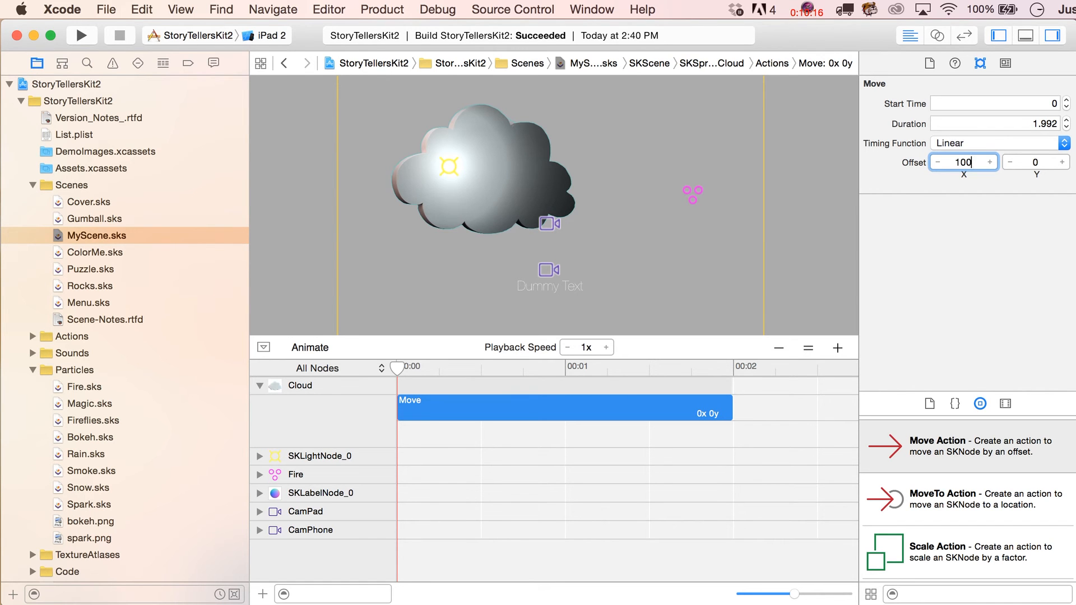
left_click(970, 143)
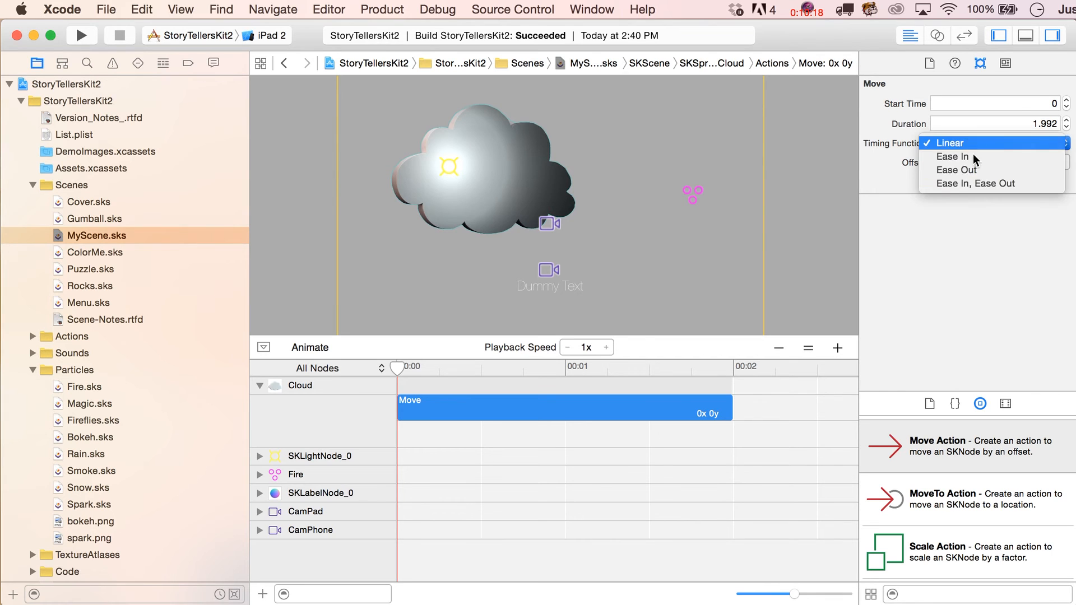
left_click(976, 170)
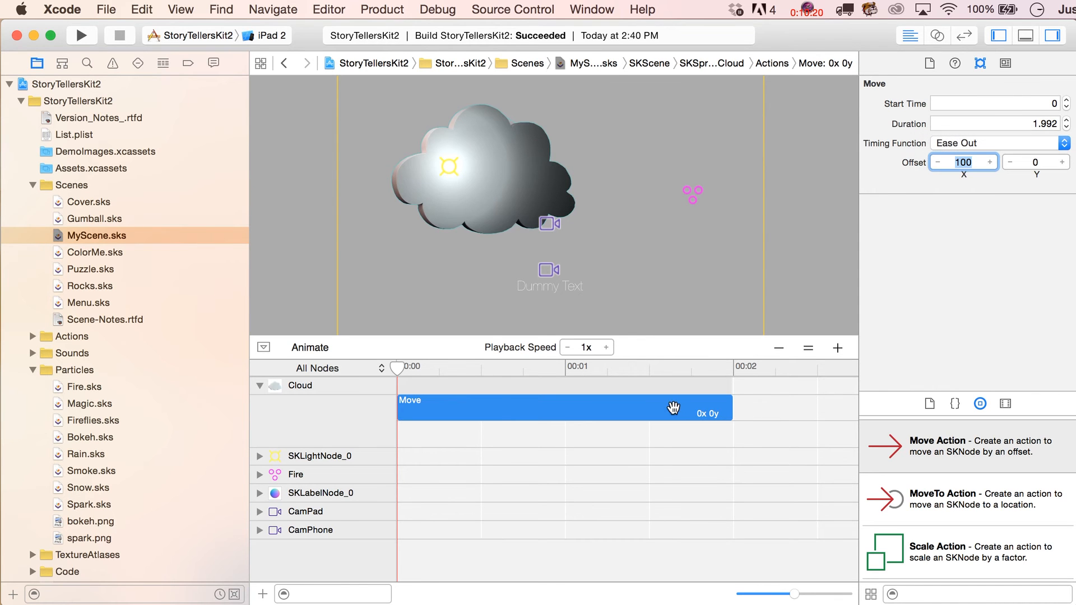
Step: Preview the start of the Cloud's Move action in the timeline and return to layout editing
mouse_move(400, 372)
left_mouse_down()
mouse_move(643, 376)
mouse_move(617, 367)
mouse_move(740, 357)
mouse_move(411, 373)
left_mouse_up()
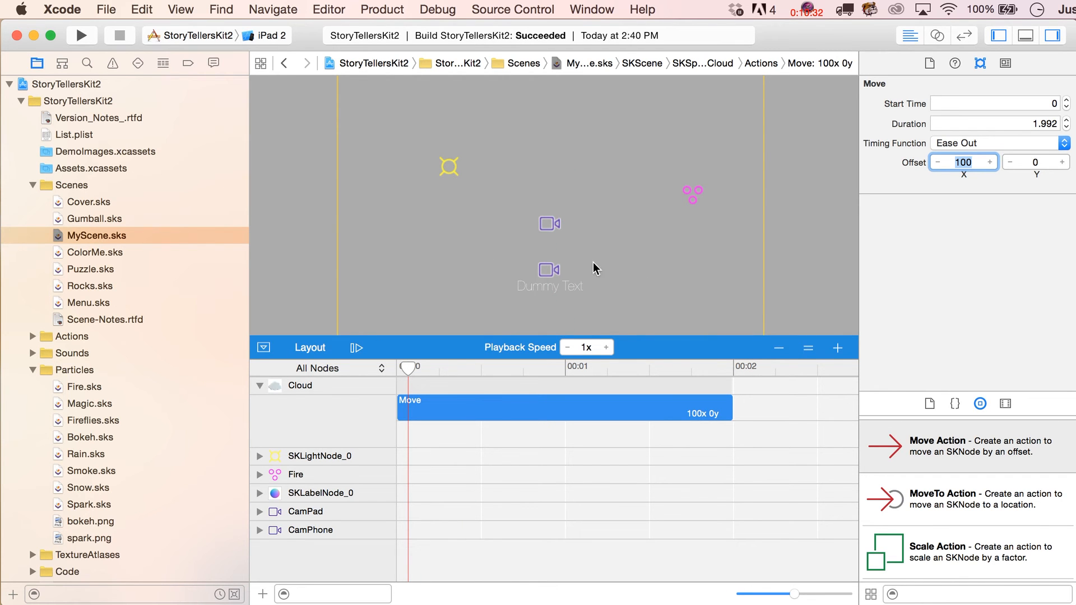
left_click_drag(408, 372, 374, 370)
left_click(474, 186)
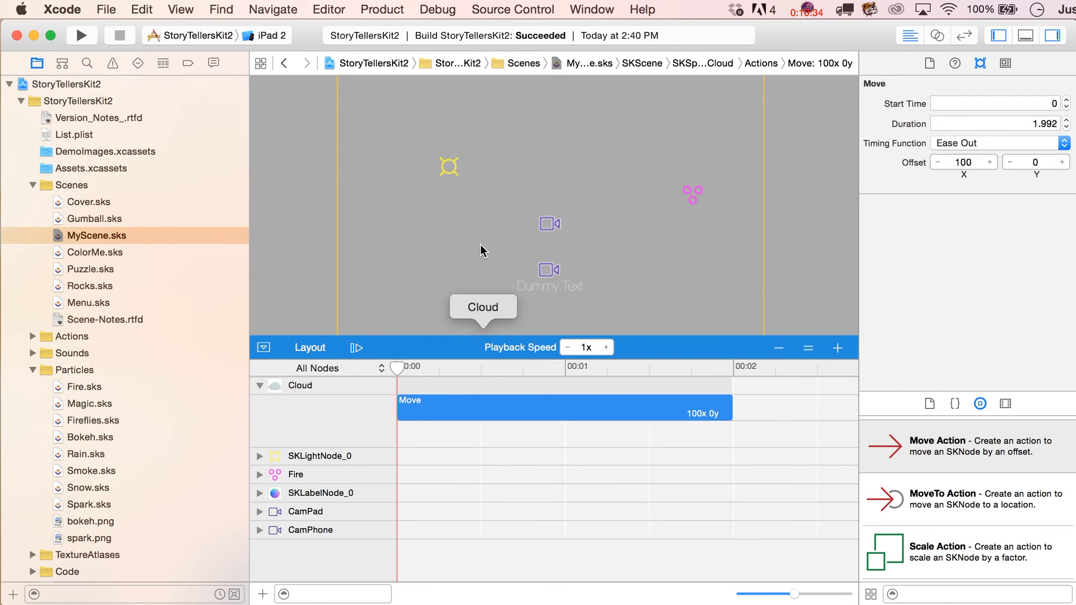
scroll(614, 212, "up", 3)
left_click(309, 348)
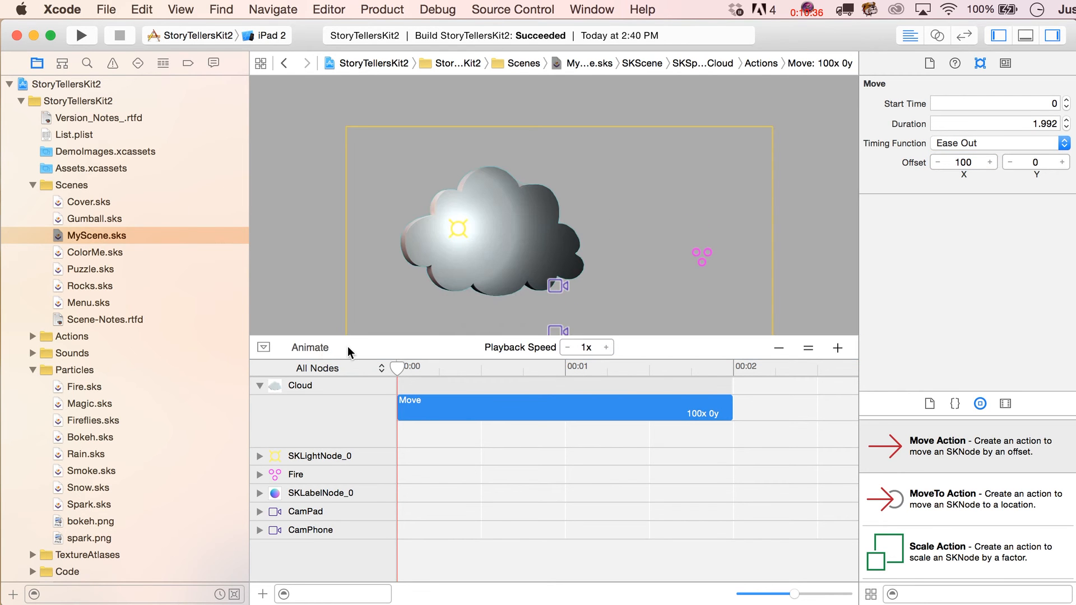
Step: Remove the Cloud sprite's physics by setting its body type to None
left_click(431, 290)
scroll(908, 314, "down", 10)
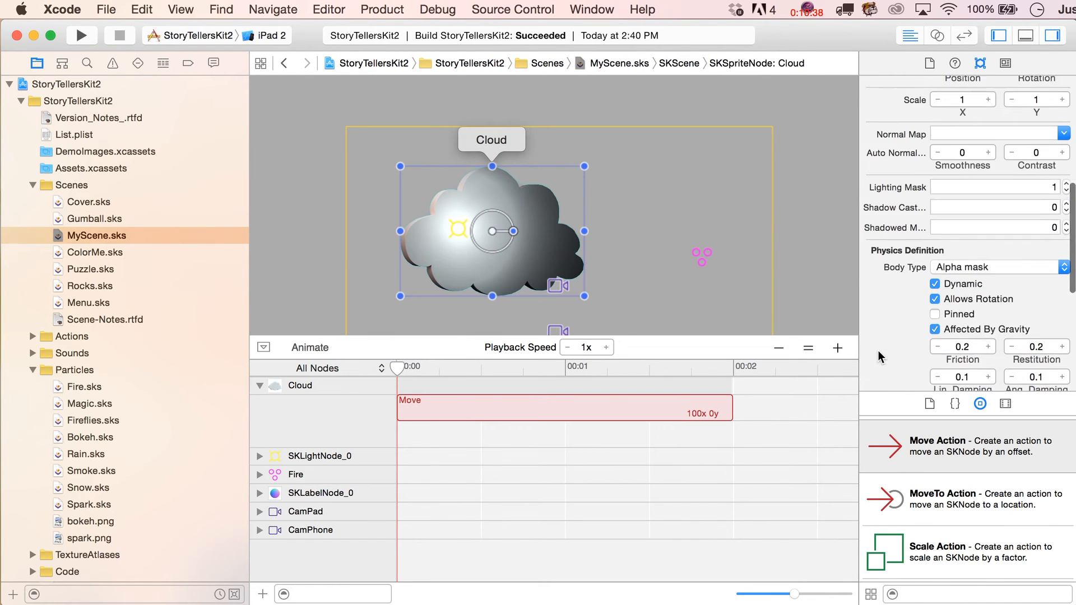
left_click(935, 240)
left_click(934, 285)
left_click(964, 223)
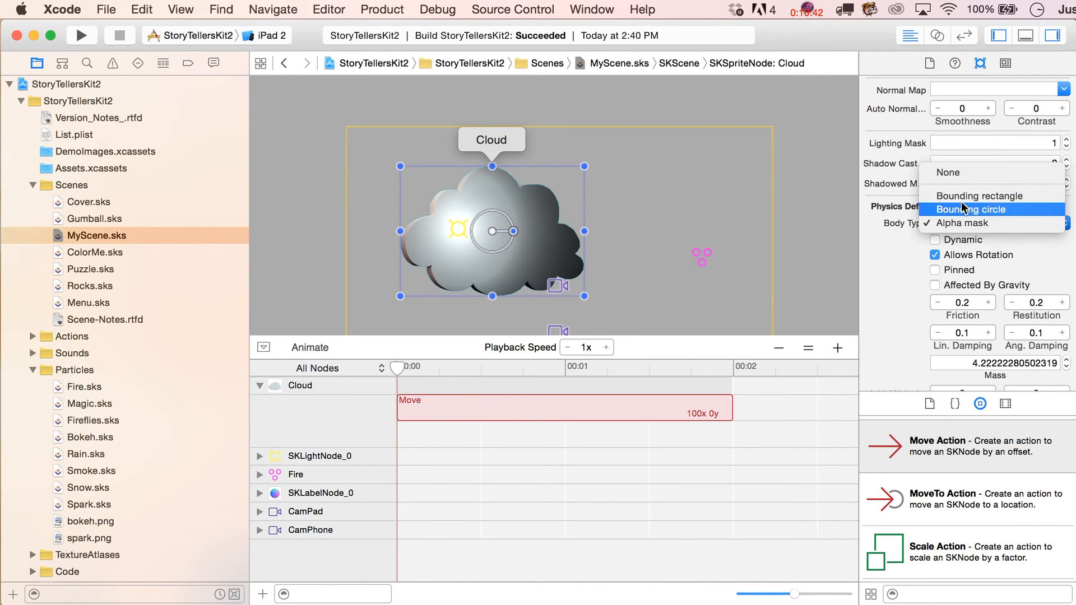
left_click(959, 171)
scroll(709, 261, "down", 2)
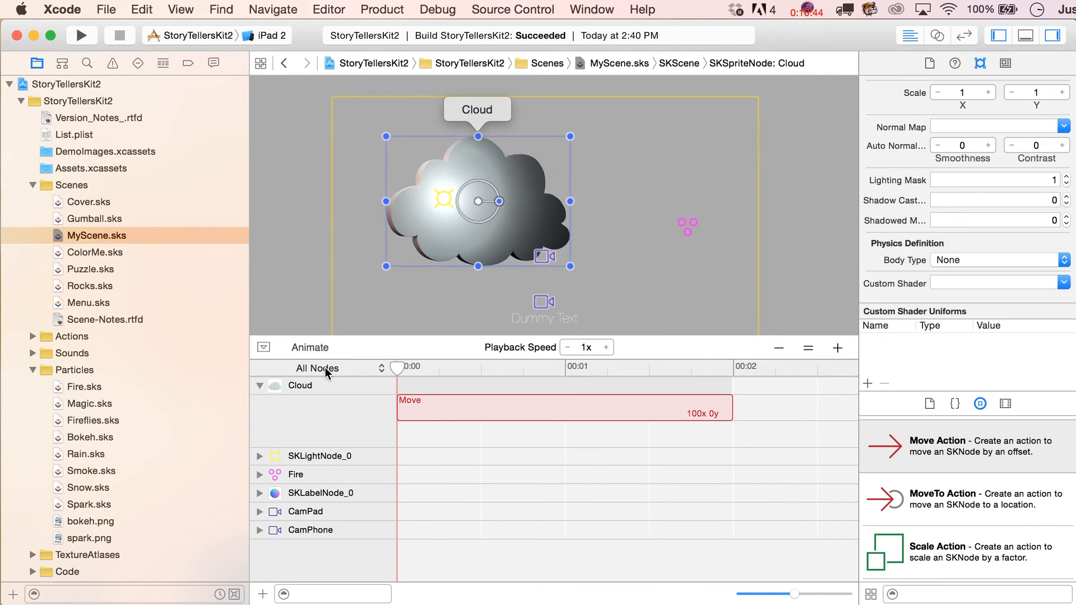
Step: Play back the Cloud's animation without physics and select its Move action in the timeline
left_click(313, 350)
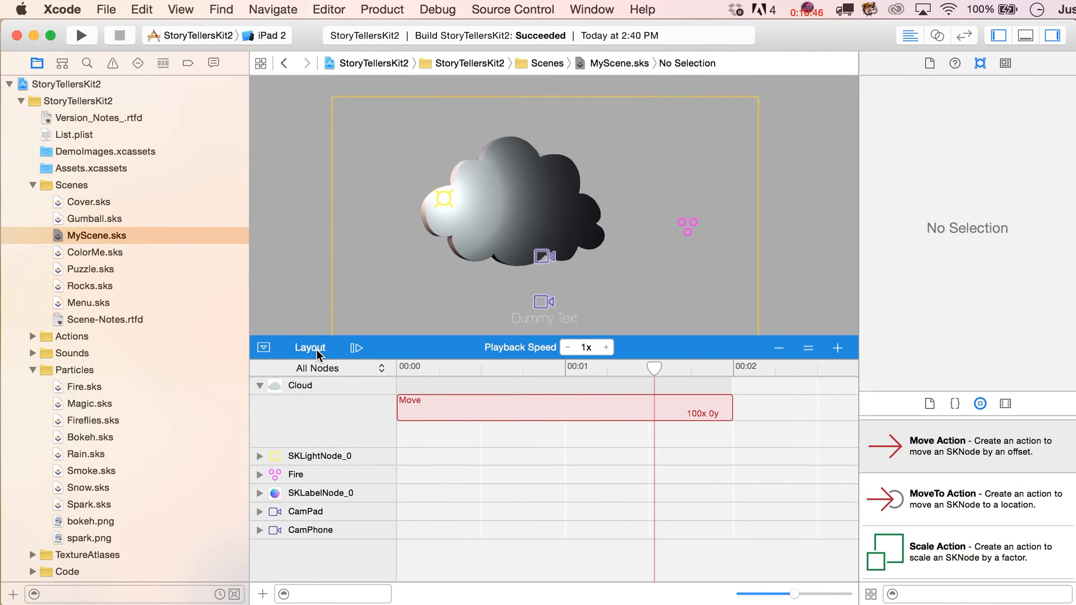
left_click(315, 350)
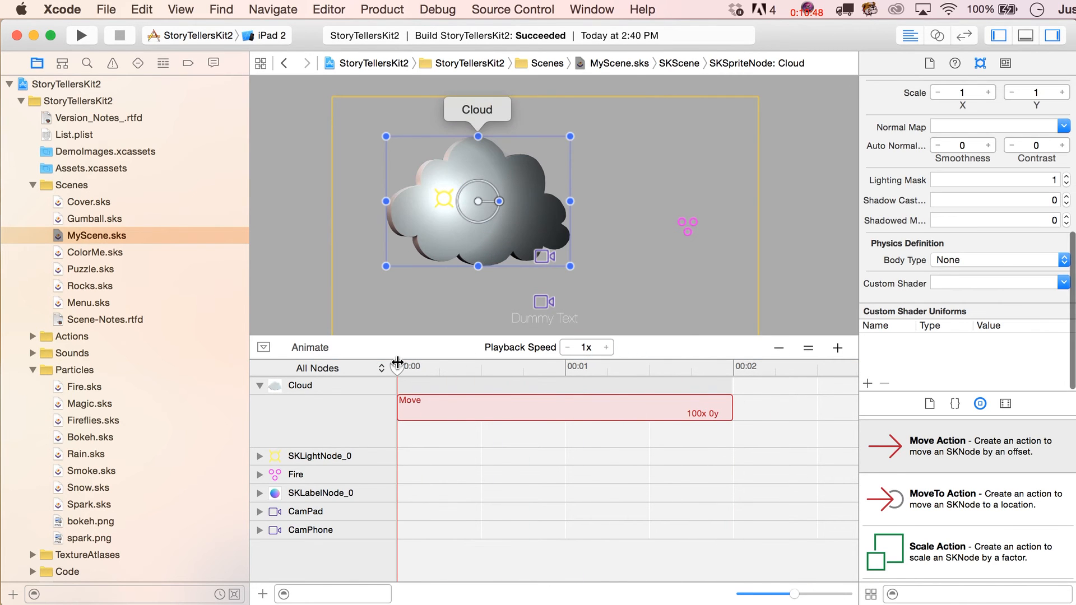
left_click(311, 348)
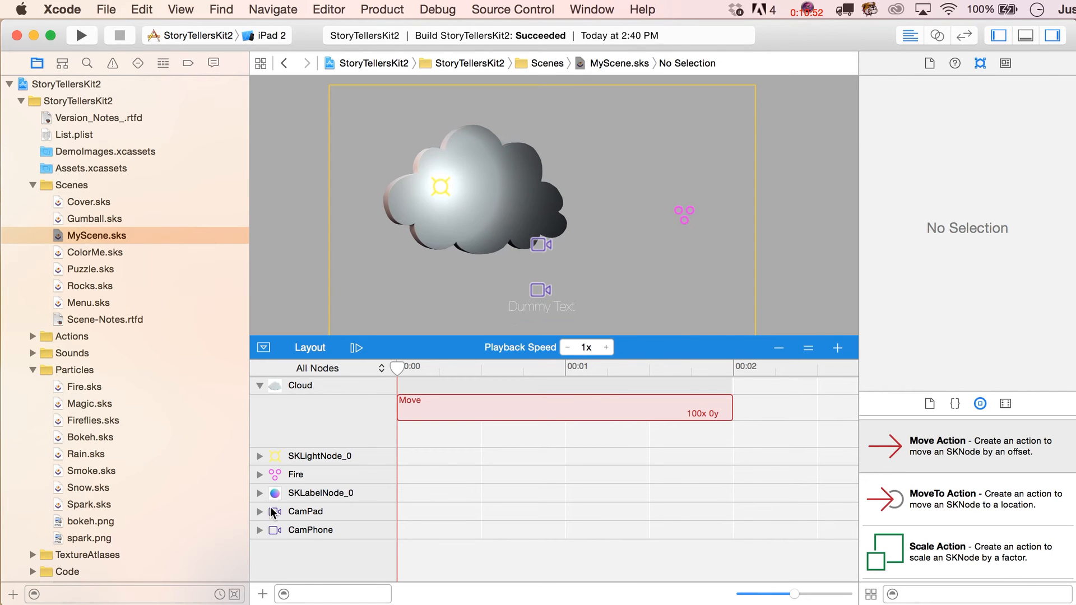
left_click(469, 411)
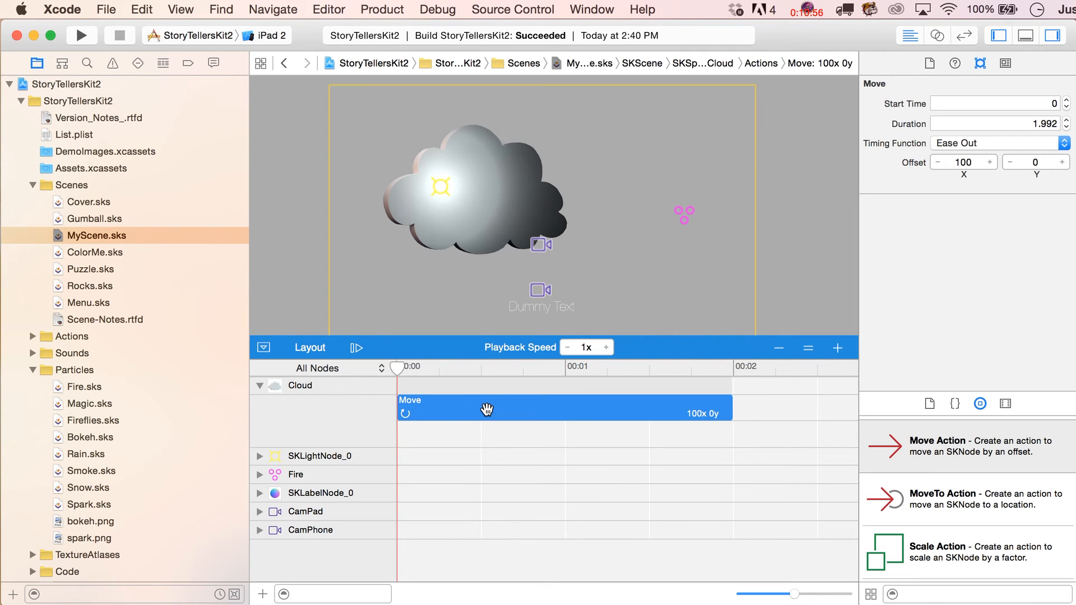
Step: Convert the Cloud's Move action to a reference named MoveRight2 stored in KitActions.sks
right_click(487, 409)
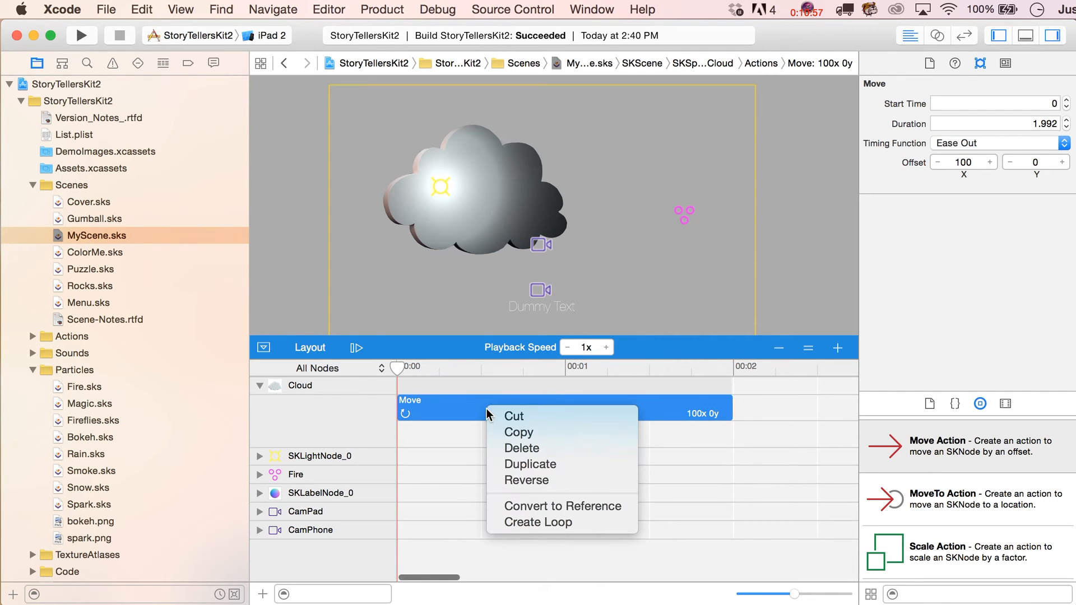
left_click(530, 507)
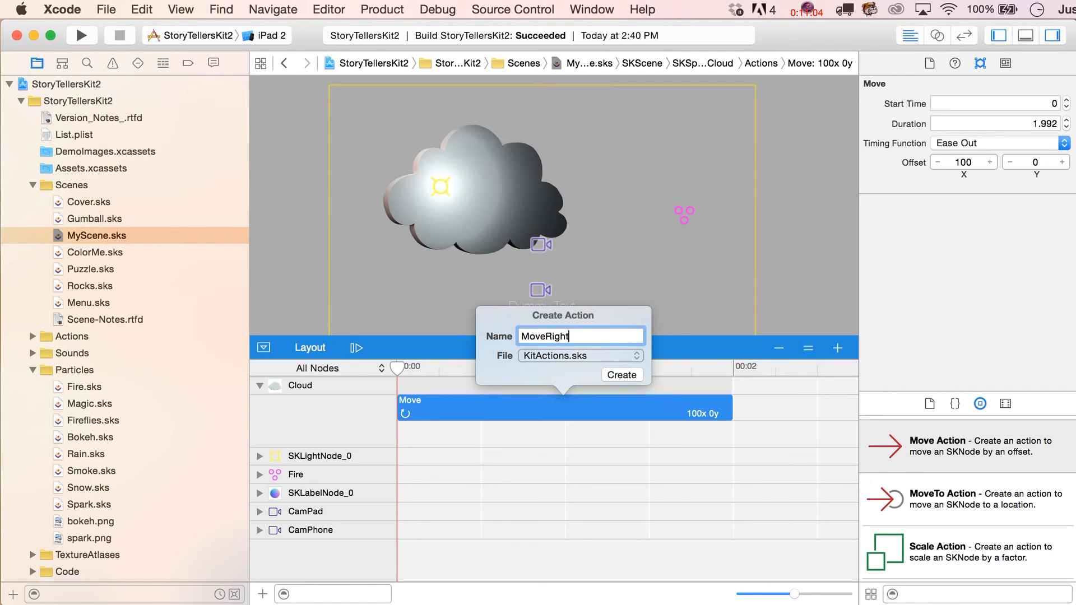
type("MoveRight2")
left_click(622, 374)
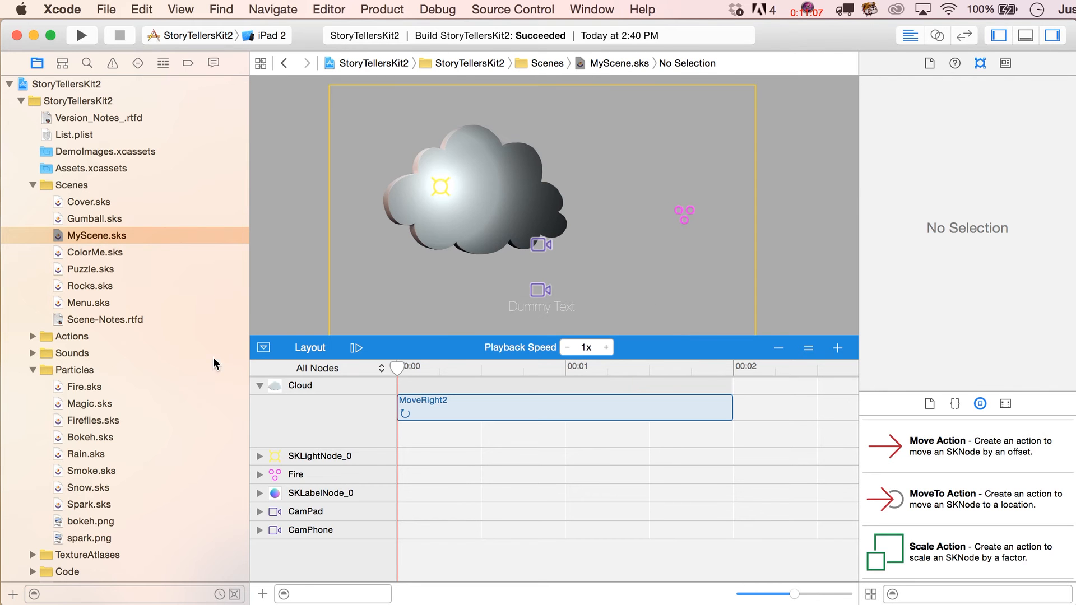
Step: Inspect the MoveRight2 action in KitActions.sks and find its entry in the object library
left_click(33, 337)
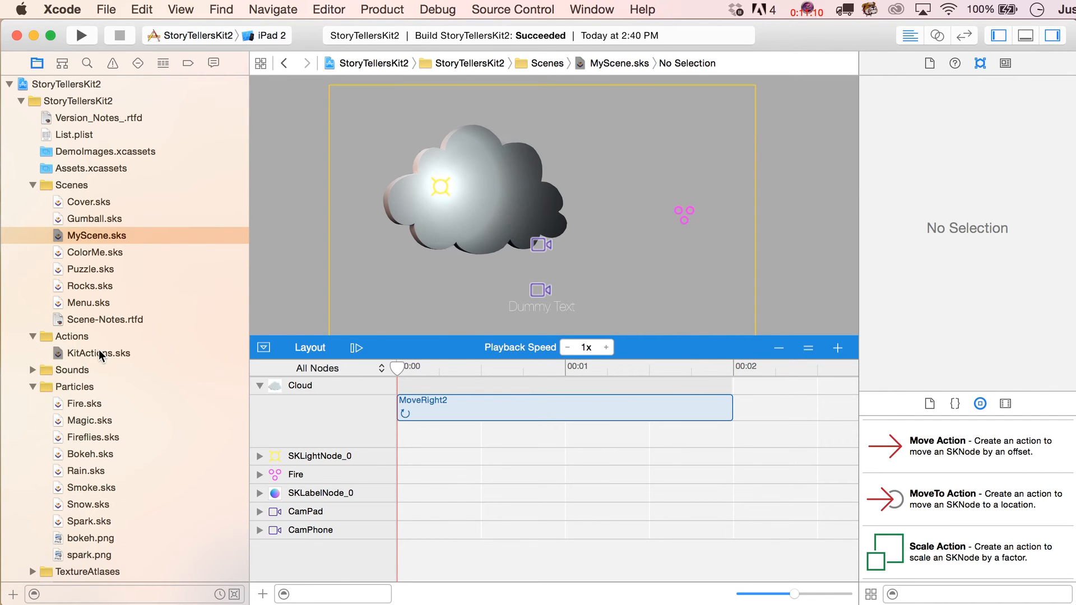
left_click(98, 352)
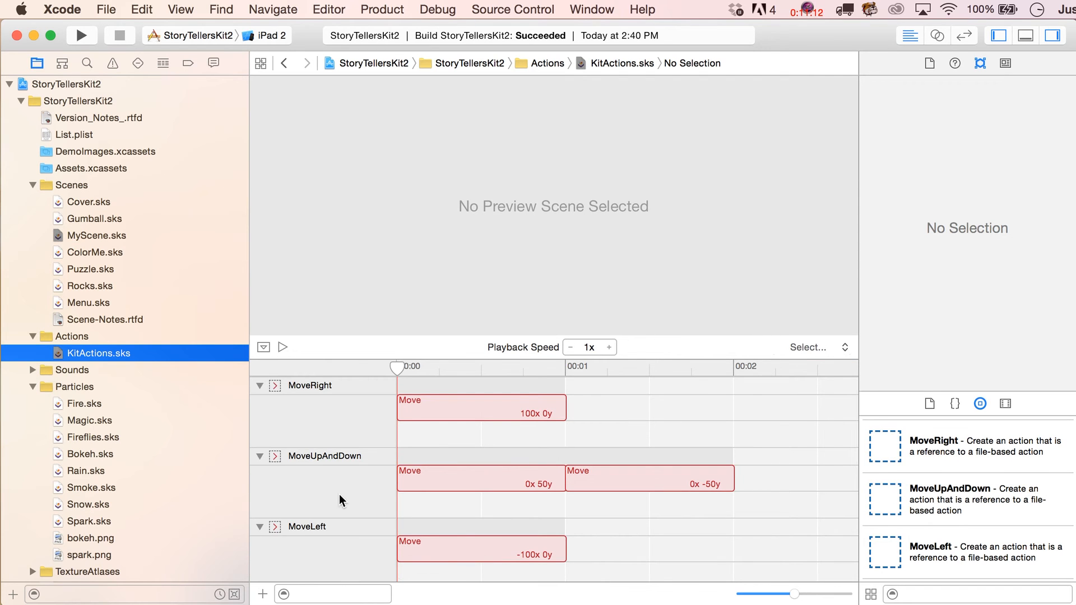
scroll(441, 459, "down", 3)
scroll(441, 458, "left", 1)
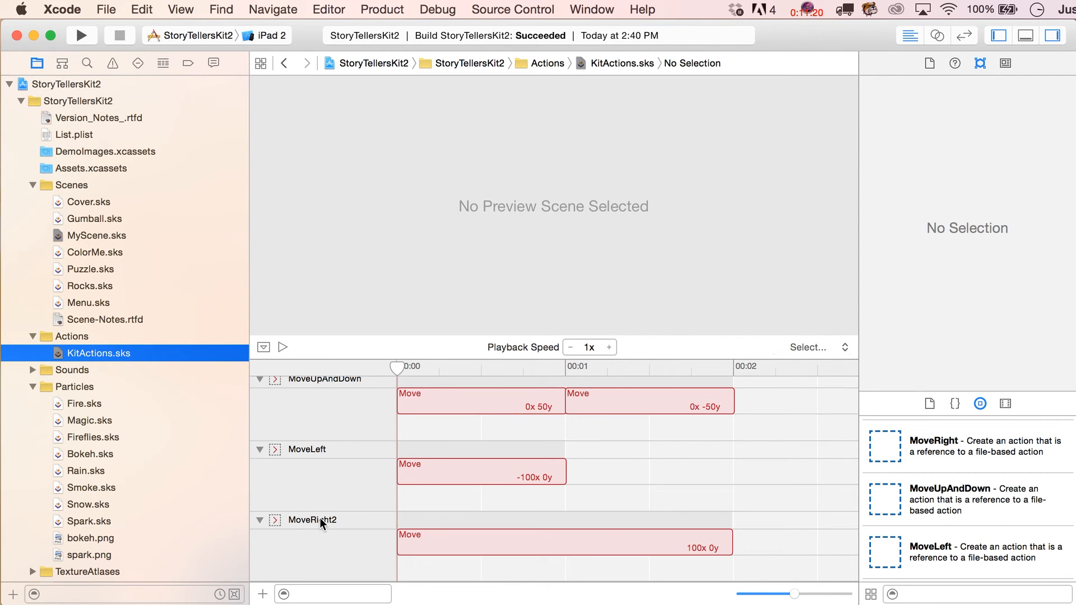
left_click(416, 536)
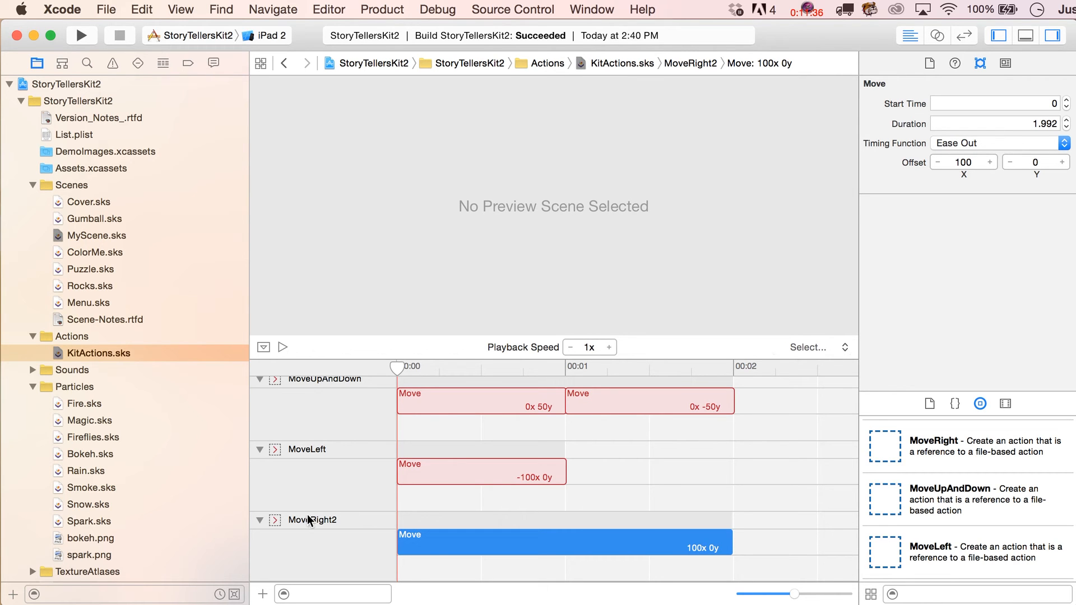
mouse_move(630, 548)
scroll(891, 493, "down", 2)
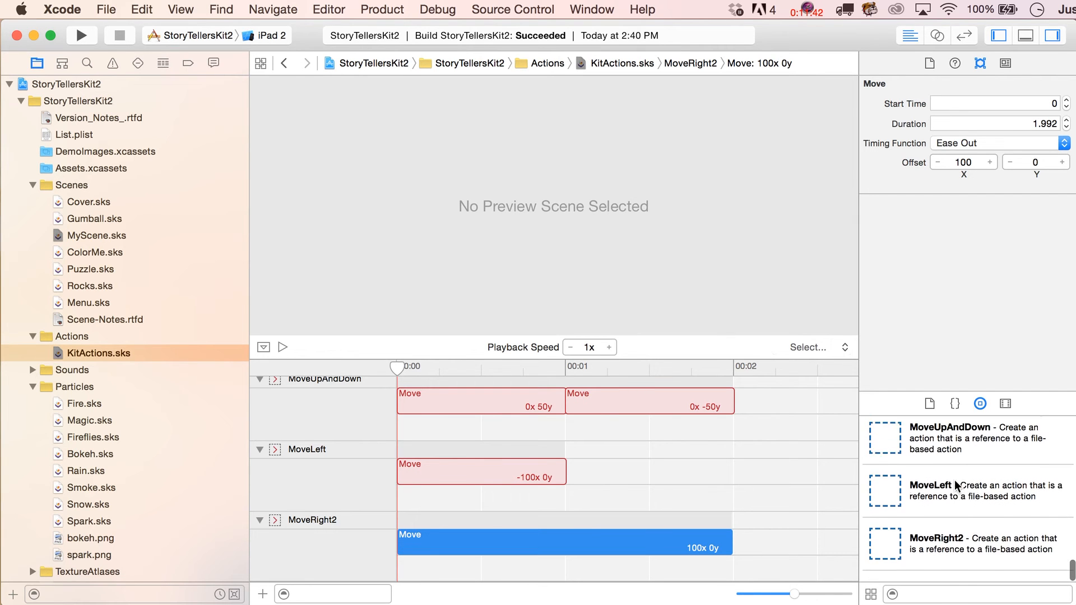
scroll(961, 516, "up", 5)
scroll(961, 517, "down", 5)
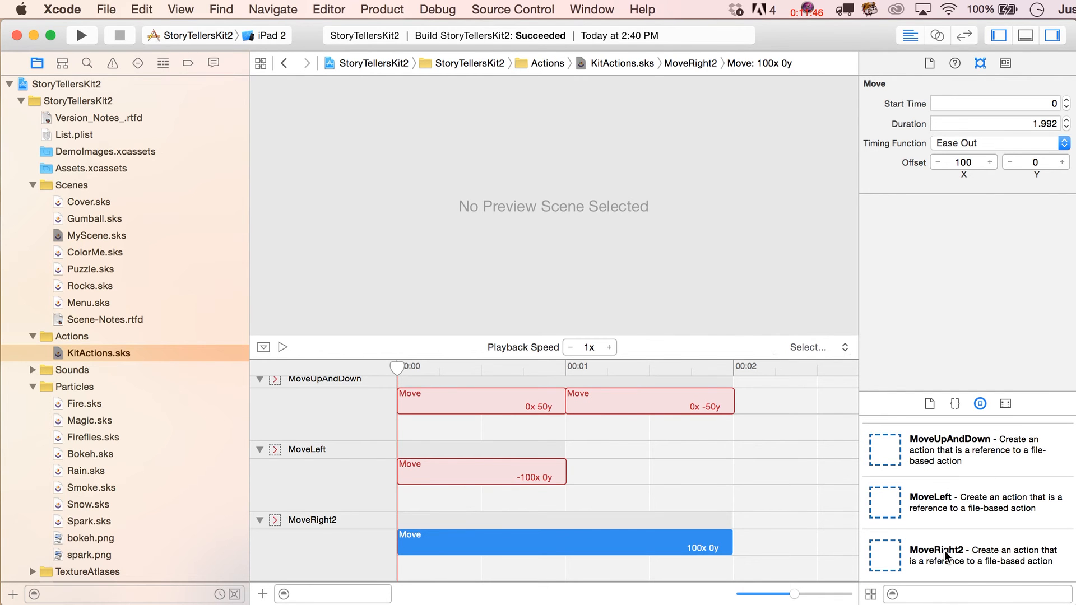
Step: Delete the Cloud's action in MyScene.sks and add the MoveRight2 reference from the library at time 0 instead
left_click(76, 235)
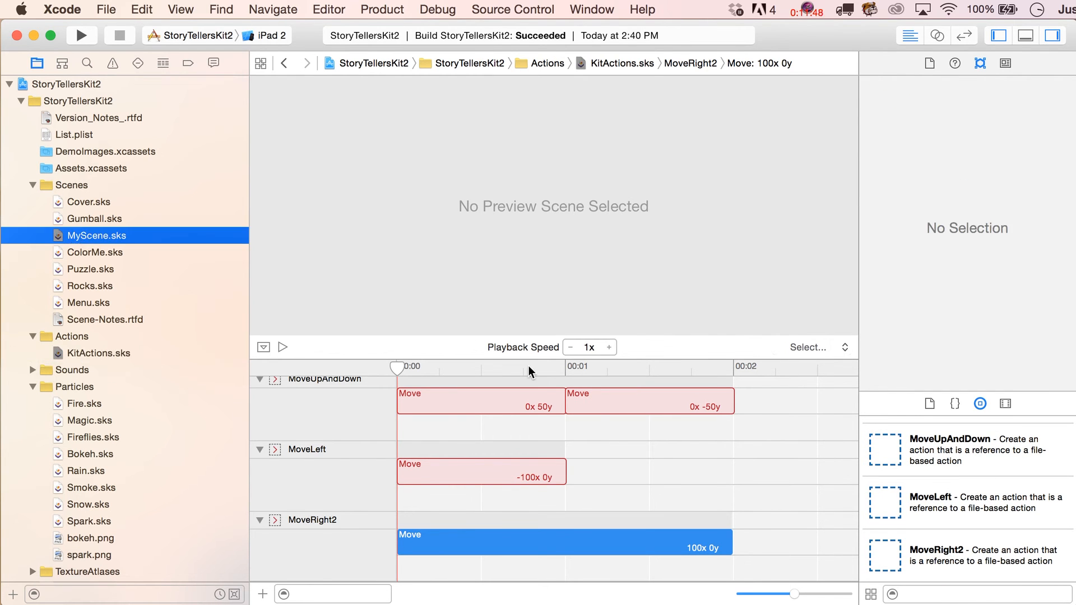
left_click(481, 414)
key("Delete")
scroll(912, 531, "down", 3)
left_click_drag(898, 555, 510, 413)
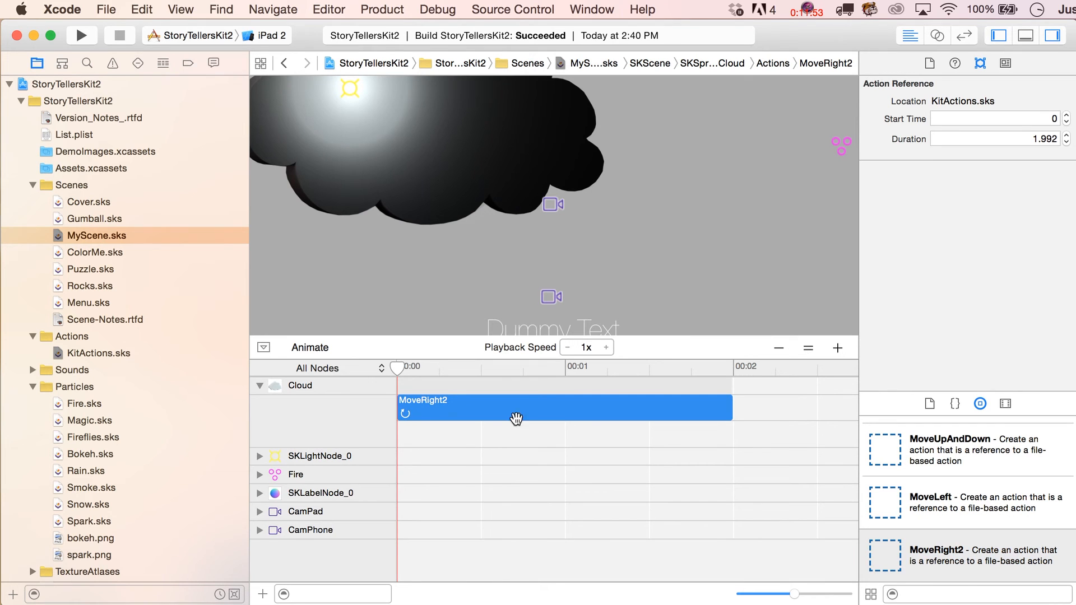
Step: Add the MoveRight2 action to SKLightNode_0 at time 0 and scrub the timeline to preview it with the Cloud
left_click(260, 456)
left_click_drag(916, 562, 481, 487)
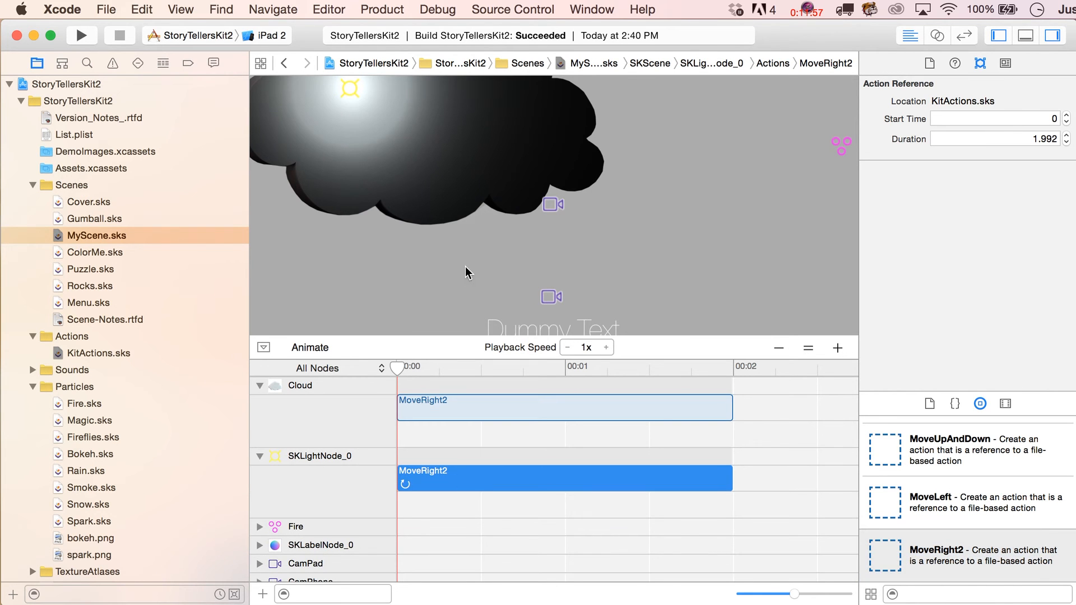
left_click_drag(400, 367, 391, 393)
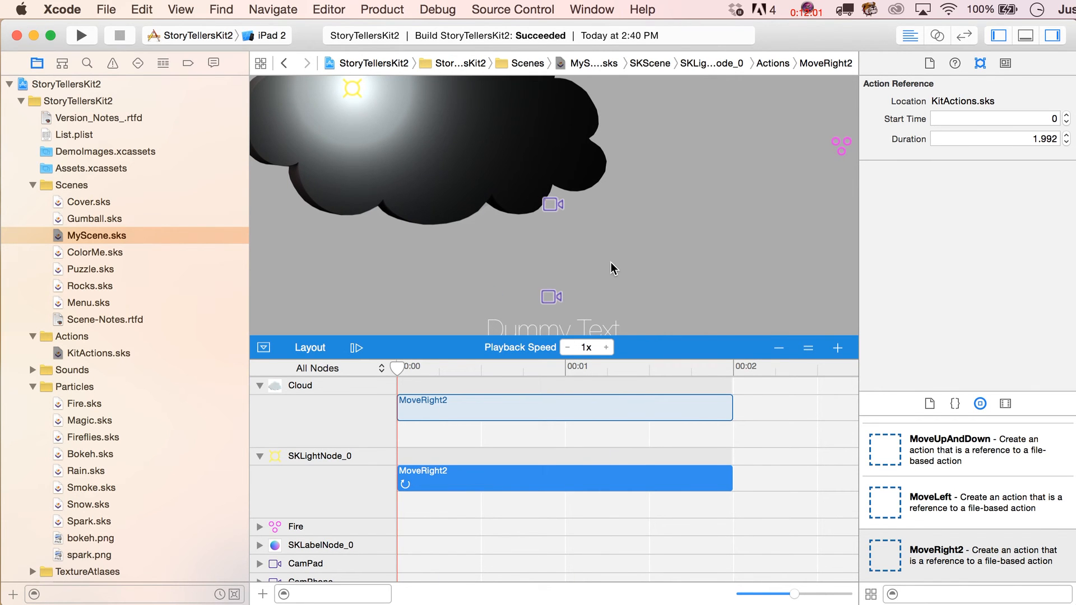
Step: Shorten the MoveRight2 action in KitActions.sks to about 1 second and save the file
left_click(90, 353)
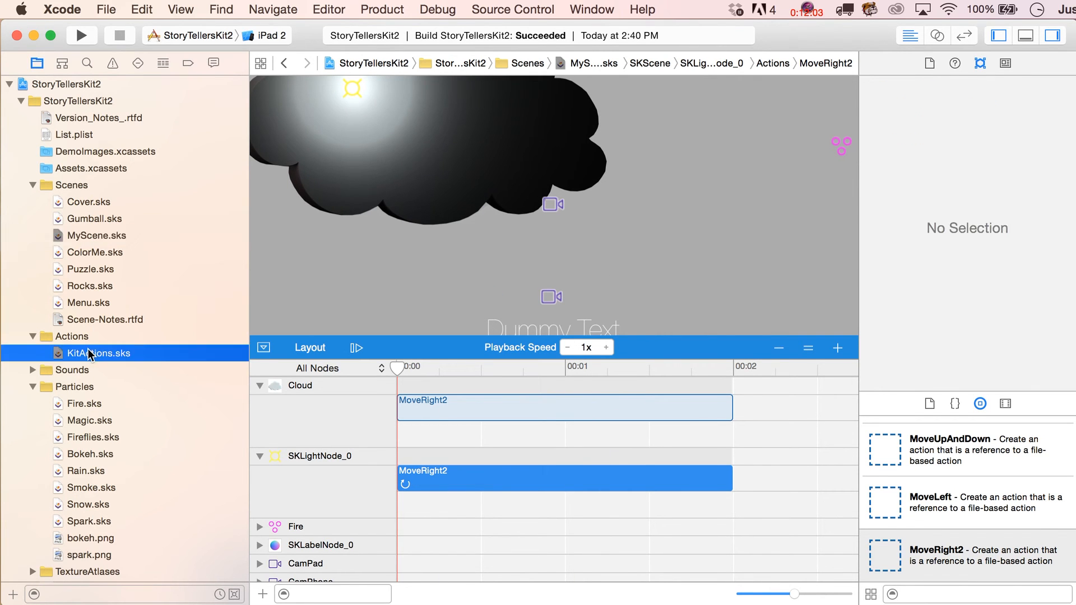
scroll(430, 443, "down", 3)
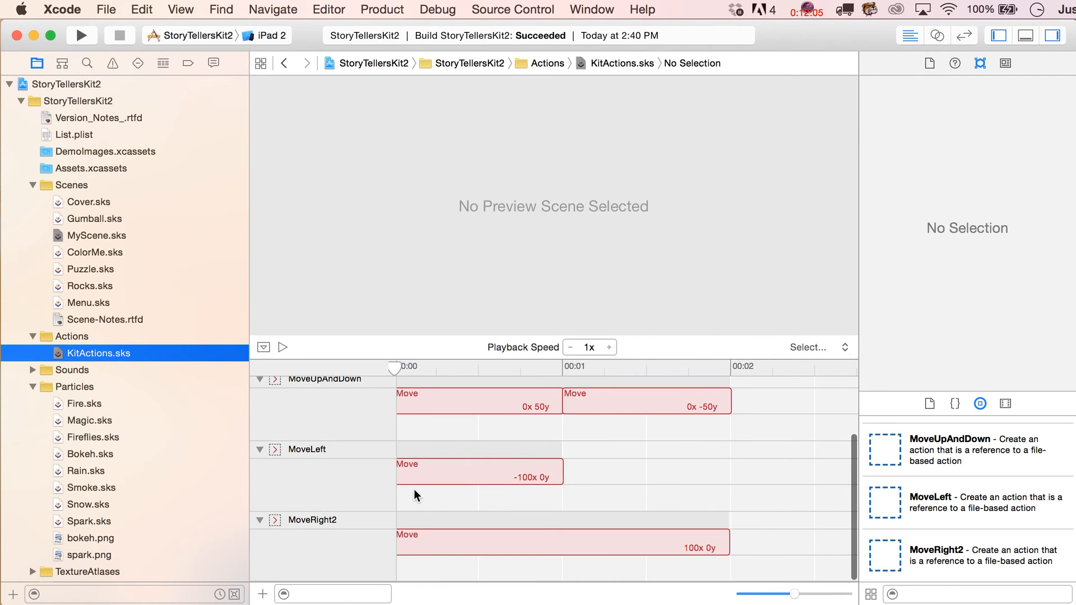
left_click(533, 541)
left_click_drag(727, 541, 563, 545)
key("cmd+s")
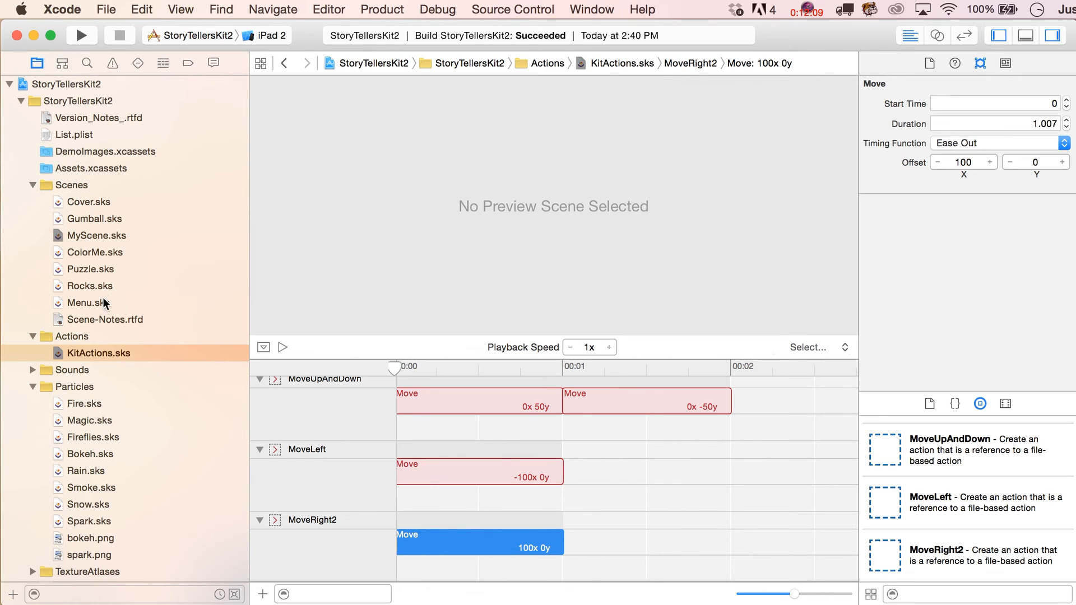
Step: Shorten the MoveRight2 references on the Cloud and SKLightNode_0 in MyScene.sks to about 1 second each
left_click(99, 238)
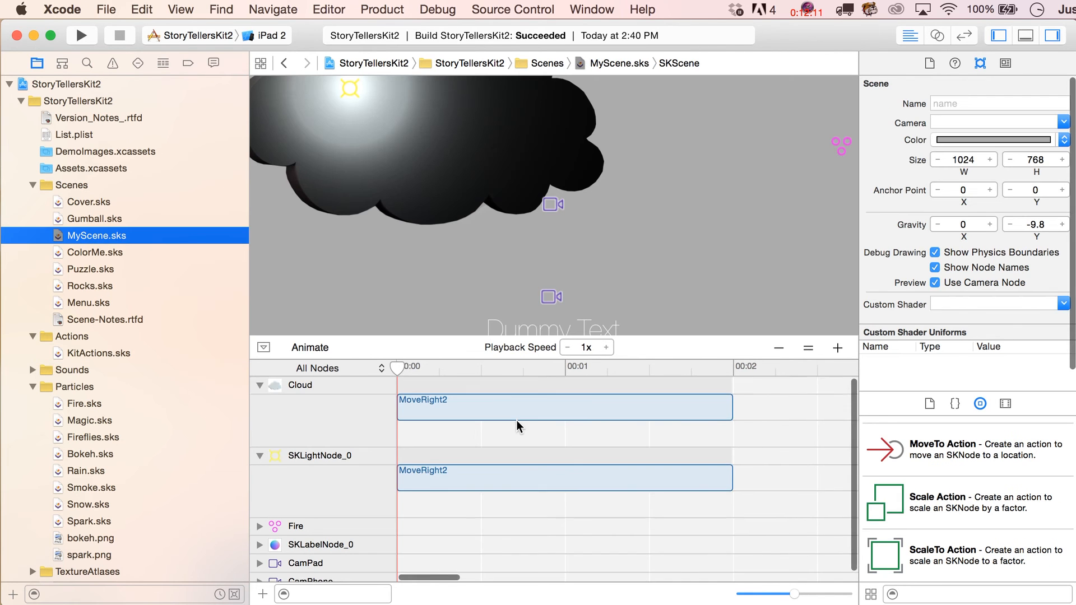
scroll(516, 426, "down", 1)
left_click(609, 466)
left_click(663, 401)
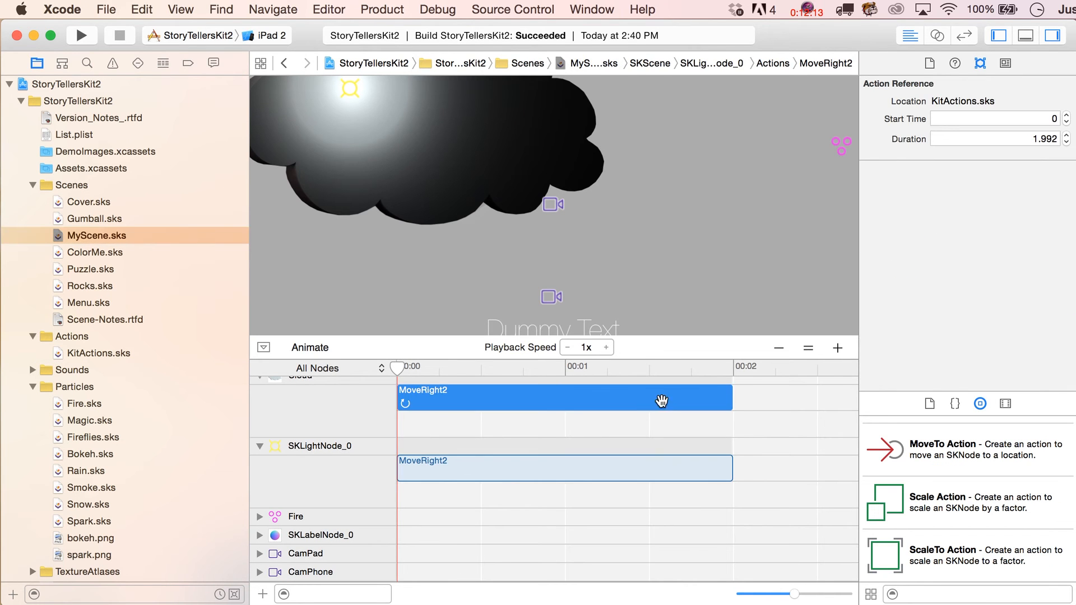
left_click_drag(728, 397, 565, 397)
left_click(736, 475)
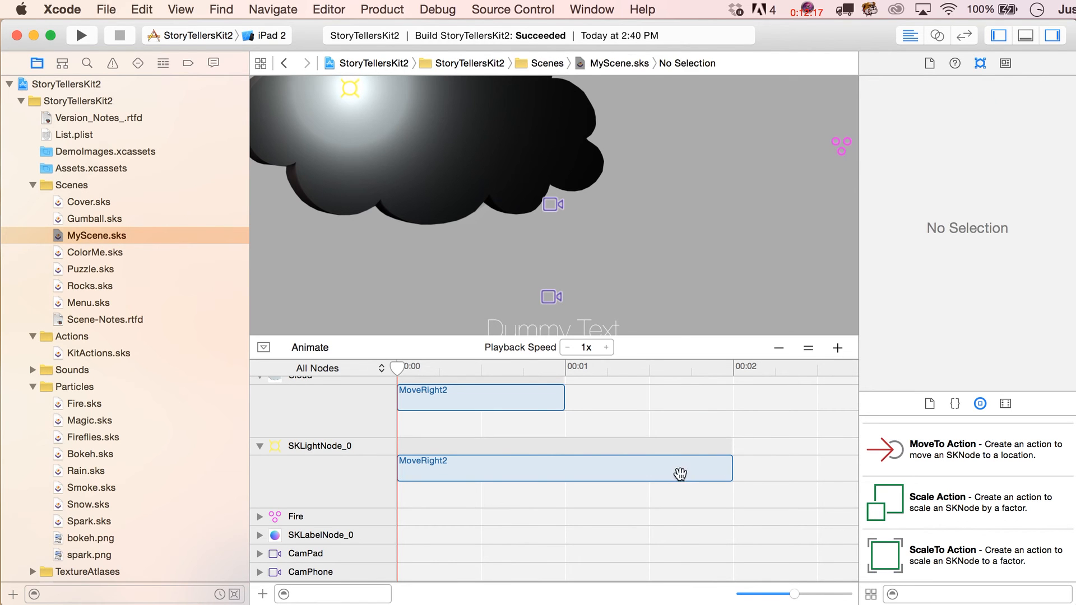
left_click(680, 473)
left_click_drag(725, 473, 567, 469)
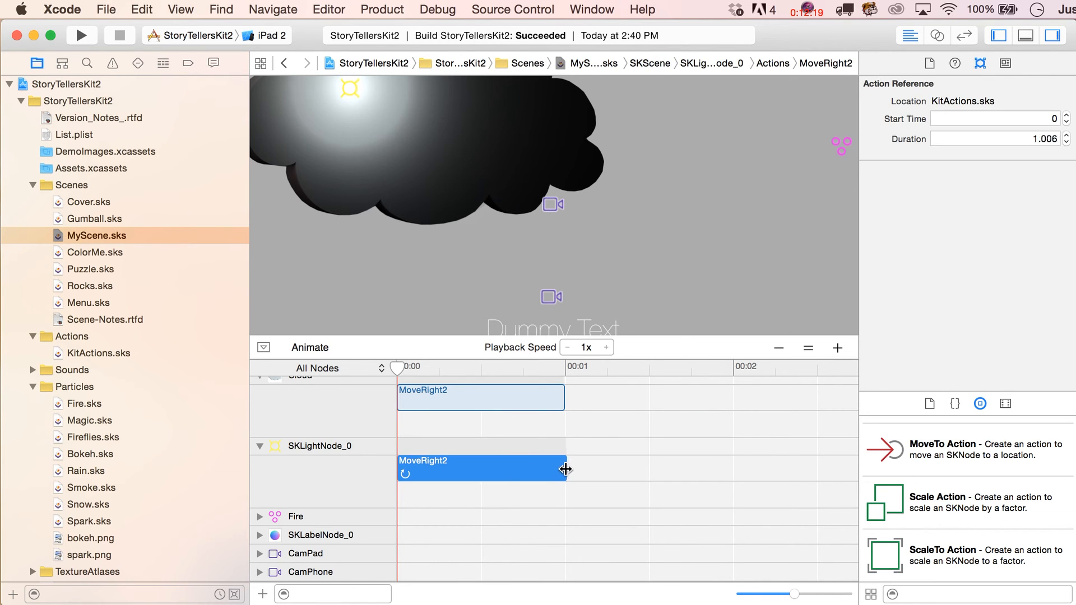
Step: Extend the Cloud's MoveRight2 reference to about 2 seconds and fine-tune the light's to about 1 second
left_click(548, 398)
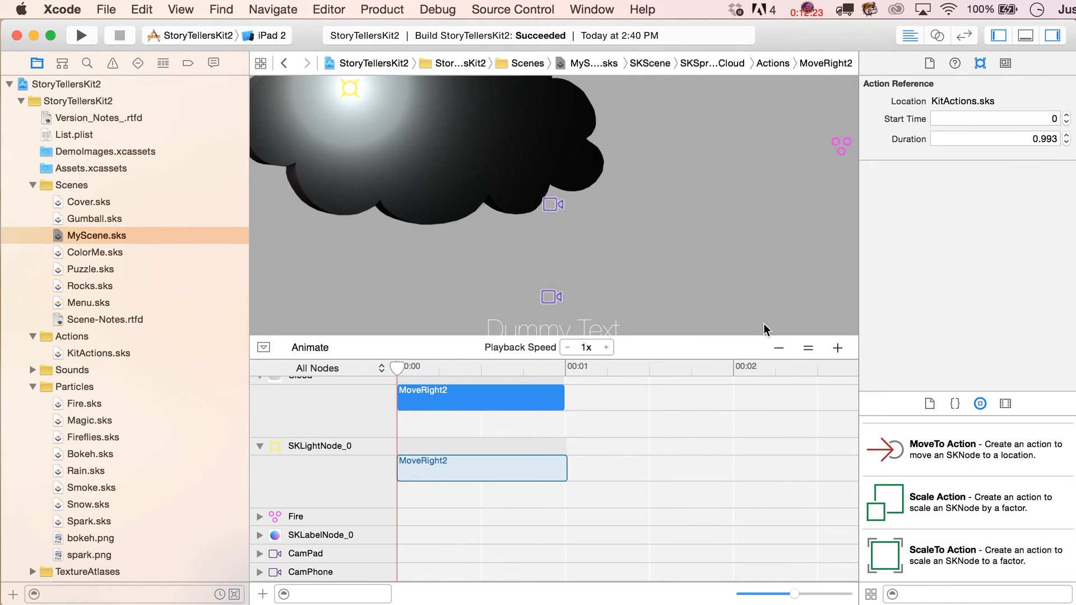
left_click_drag(565, 403, 731, 411)
mouse_move(566, 469)
left_mouse_down()
mouse_move(737, 468)
mouse_move(521, 469)
mouse_move(565, 470)
left_mouse_up()
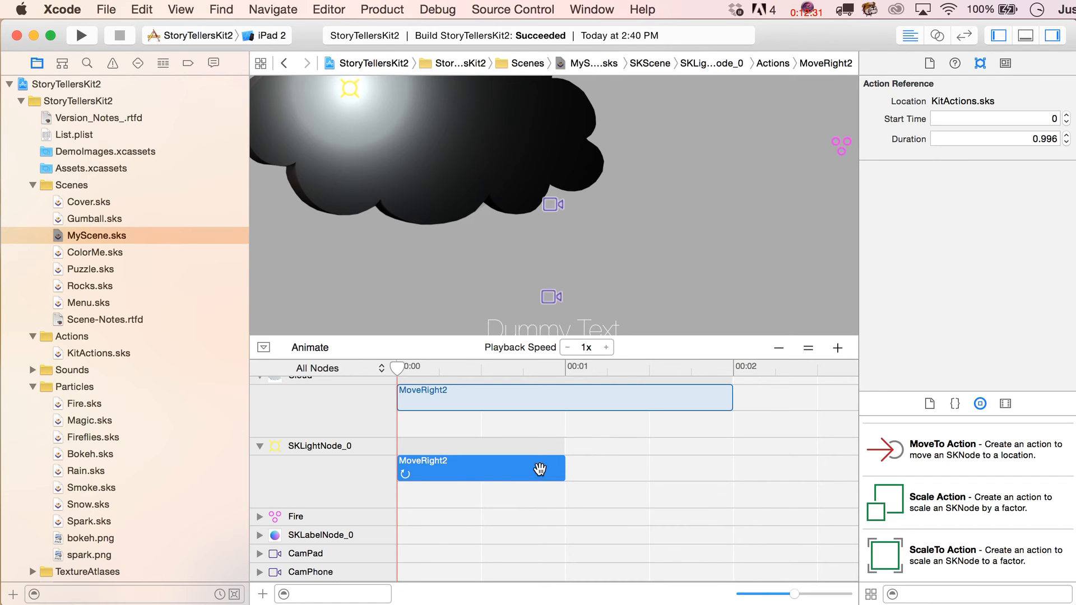
Step: Loop the light node's MoveRight2 action infinitely, preview the animation and return to layout editing
left_click(404, 474)
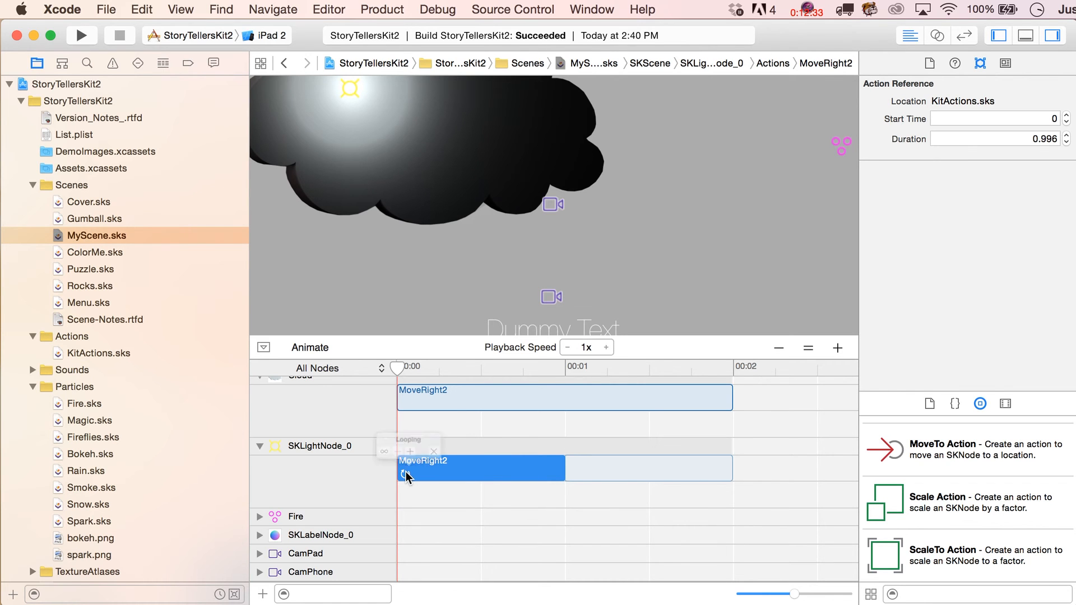
left_click(373, 444)
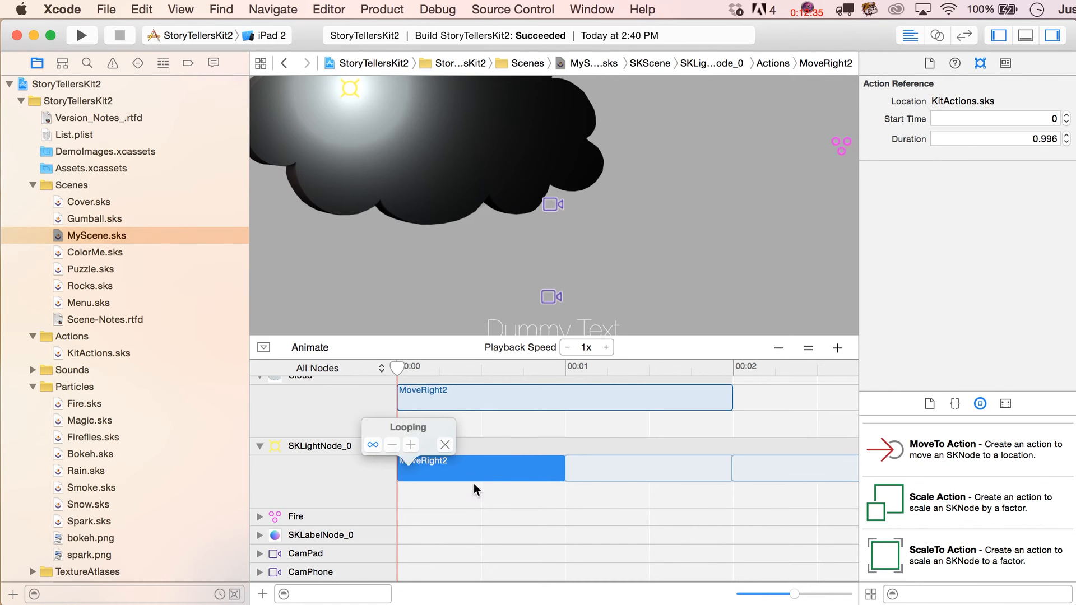
left_click(308, 348)
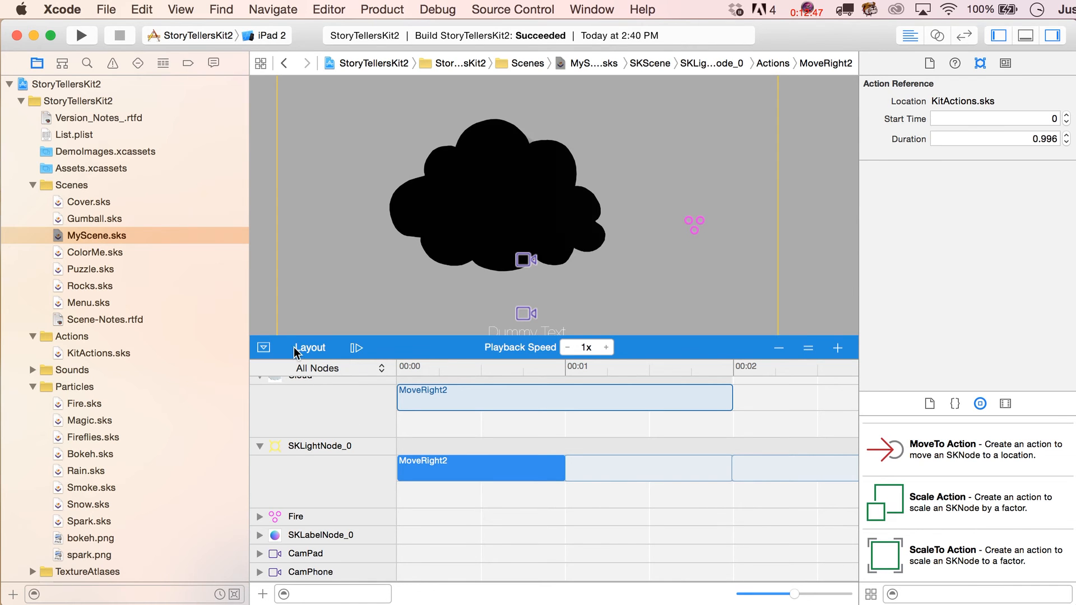
left_click(309, 354)
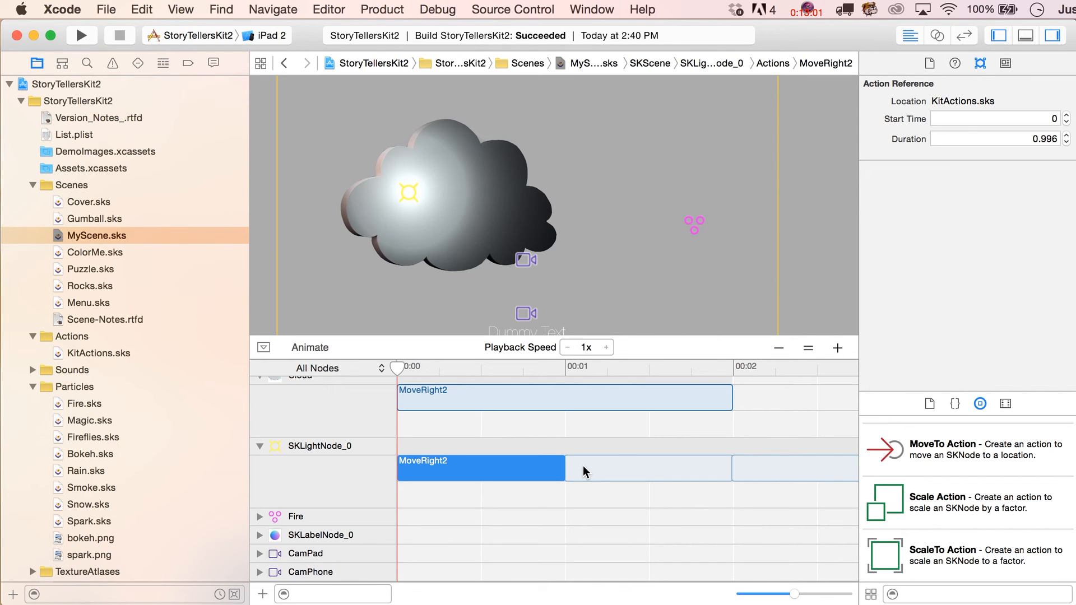
Step: Browse the object library's action types, from scaling and resizing through fading and sound to the file-based actions
scroll(1002, 491, "down", 5)
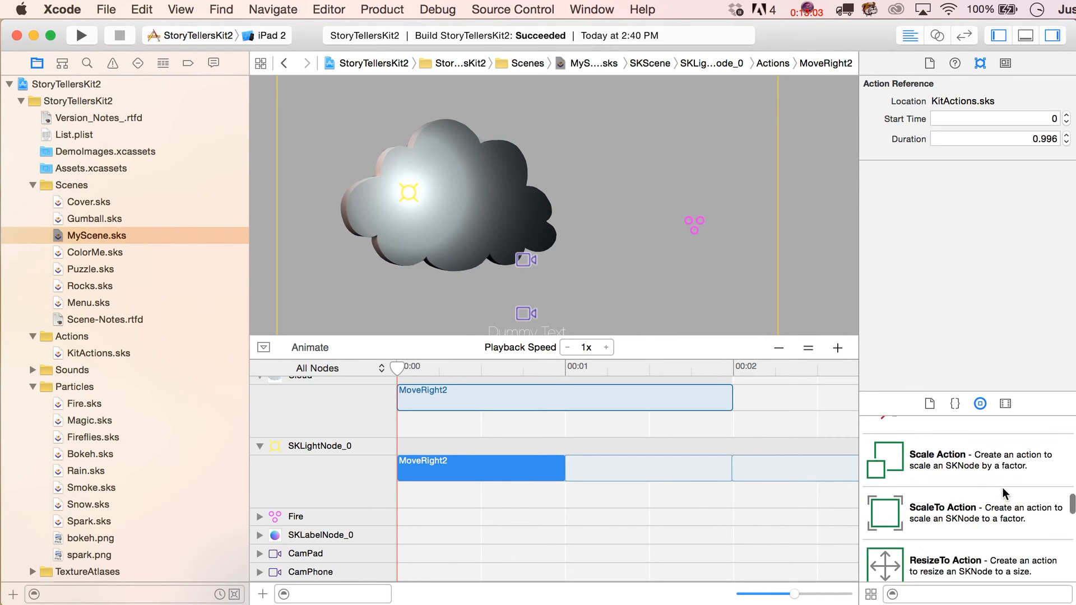
scroll(1002, 493, "down", 3)
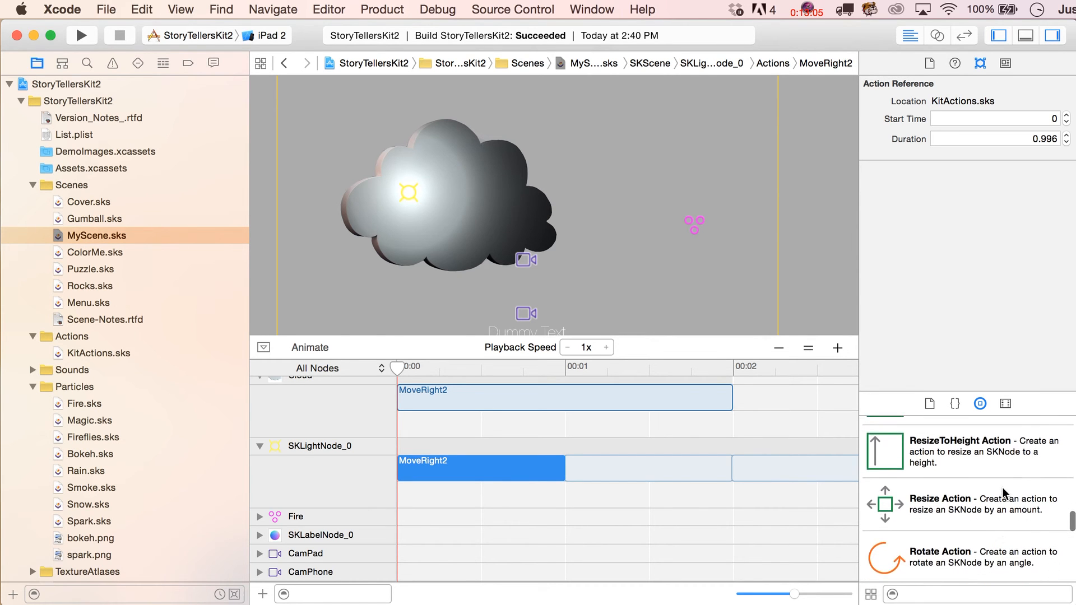
scroll(1004, 493, "down", 4)
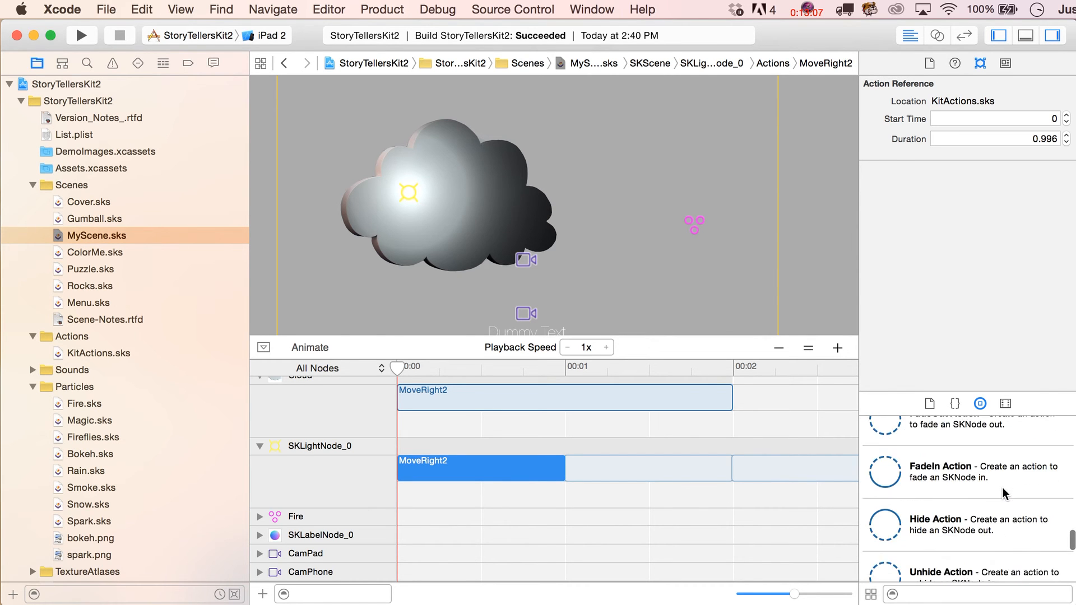
scroll(1004, 493, "down", 5)
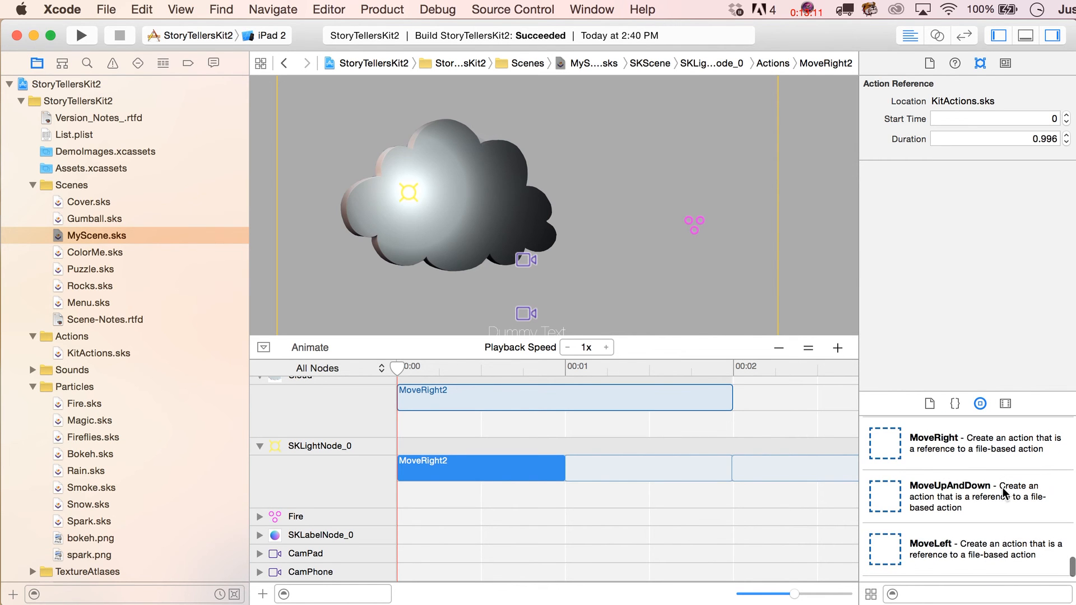
scroll(1004, 494, "up", 4)
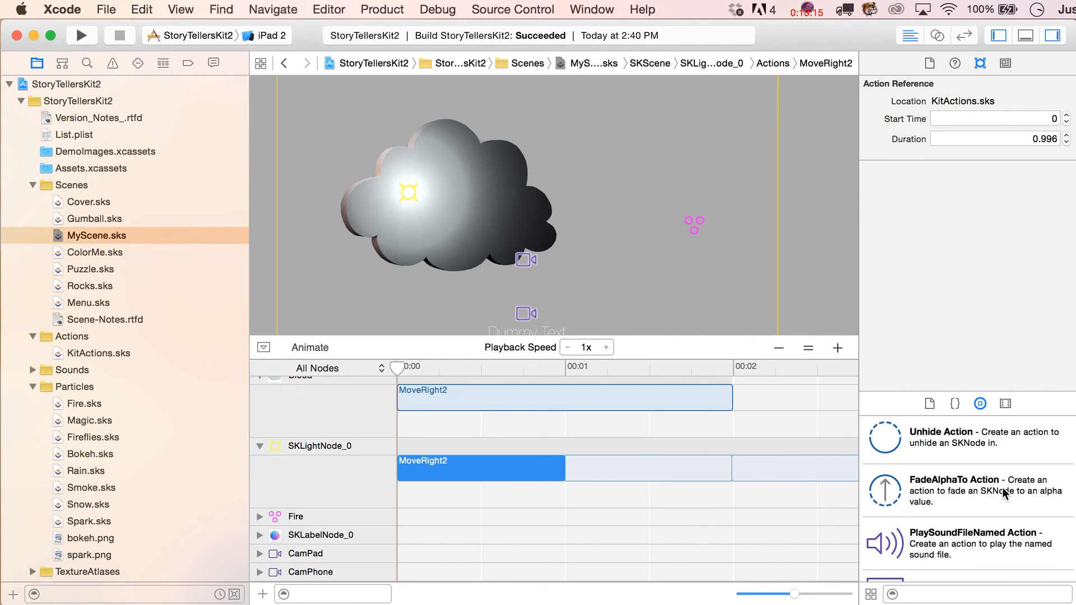
Step: Create a new SpriteKit Action file named ActionSounds in the project's Actions group
left_click(102, 353)
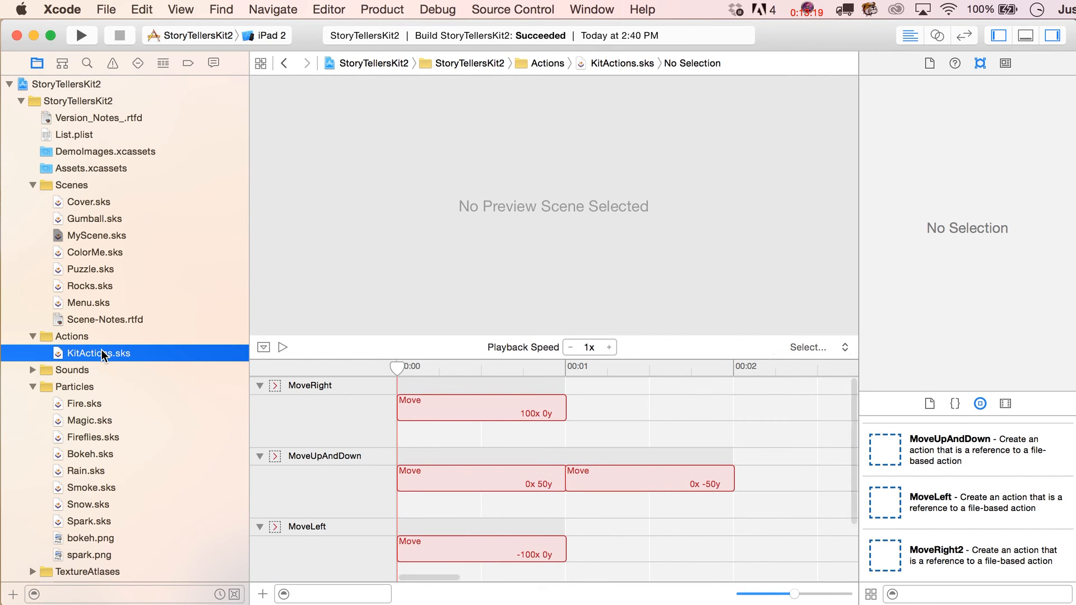
left_click(104, 9)
mouse_move(314, 30)
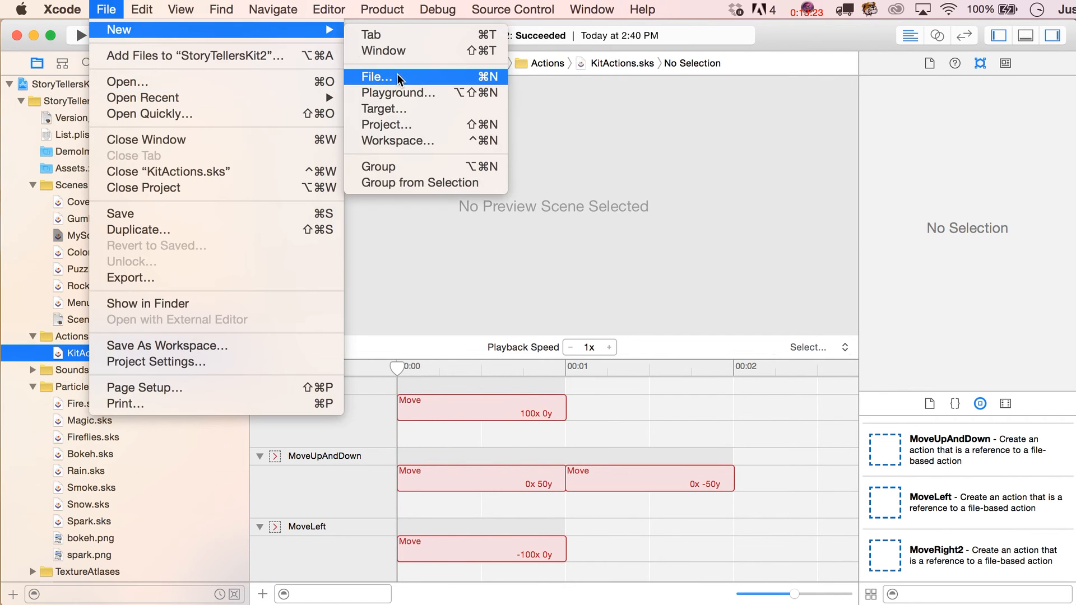
left_click(398, 74)
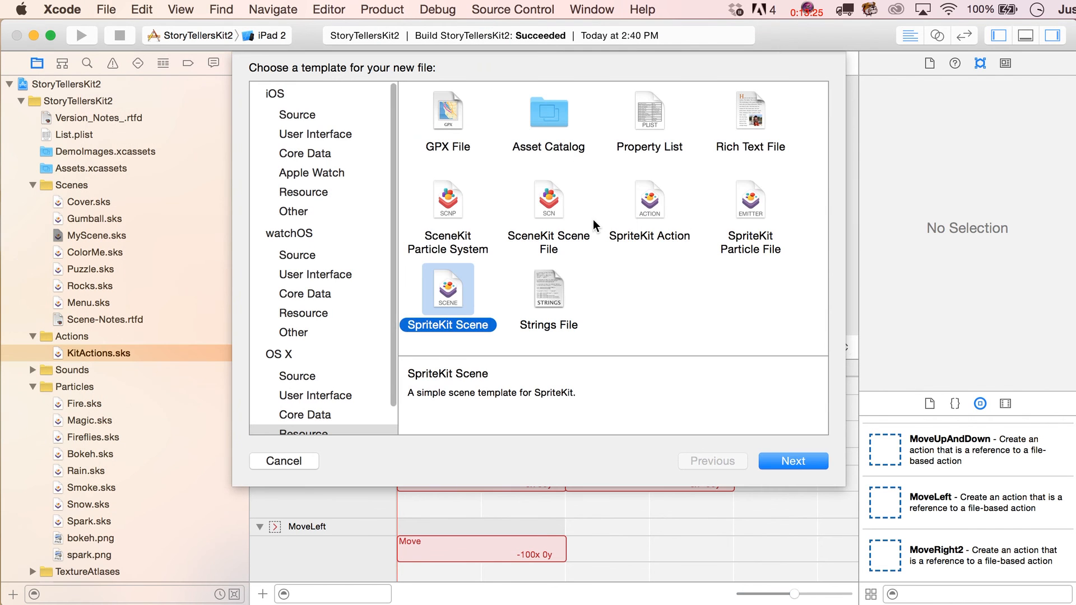
left_click(628, 224)
left_click(807, 460)
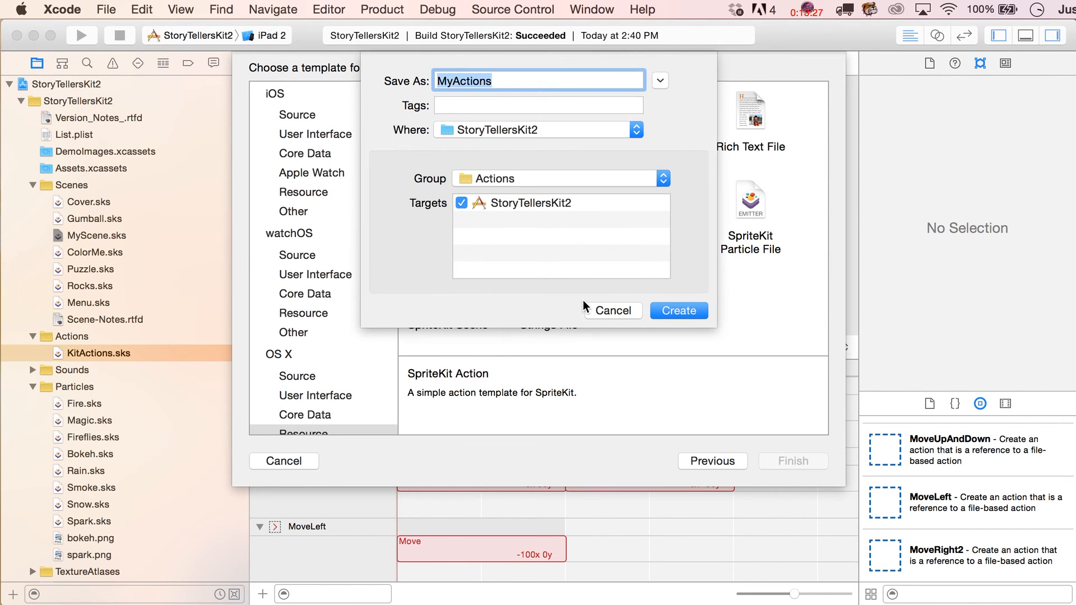
type("So")
type("u")
key("BackSpace")
key("BackSpace")
key("BackSpace")
type("ActionSounds")
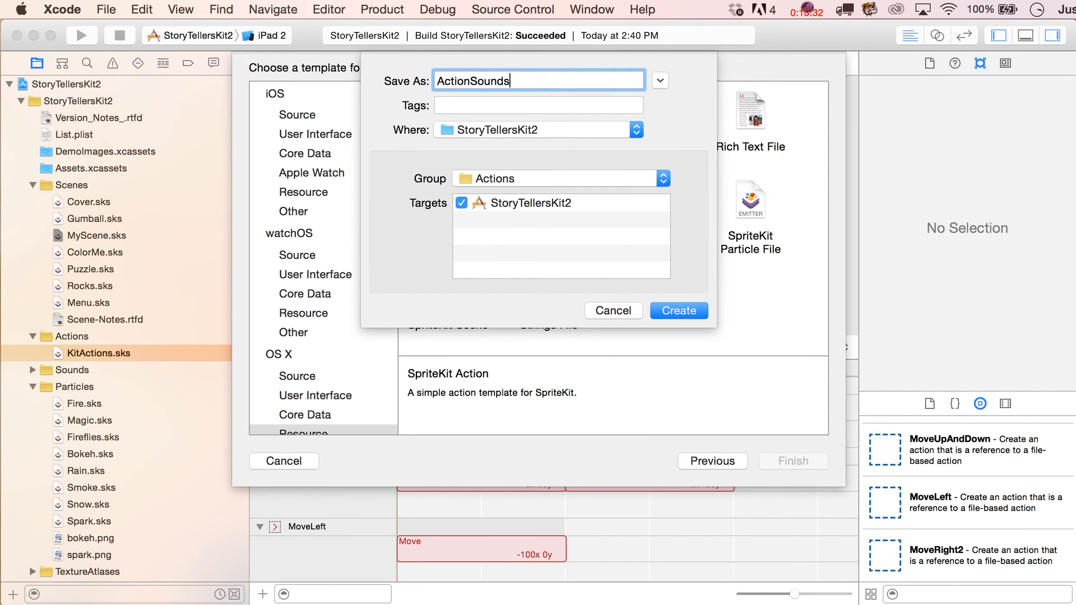
key("Return")
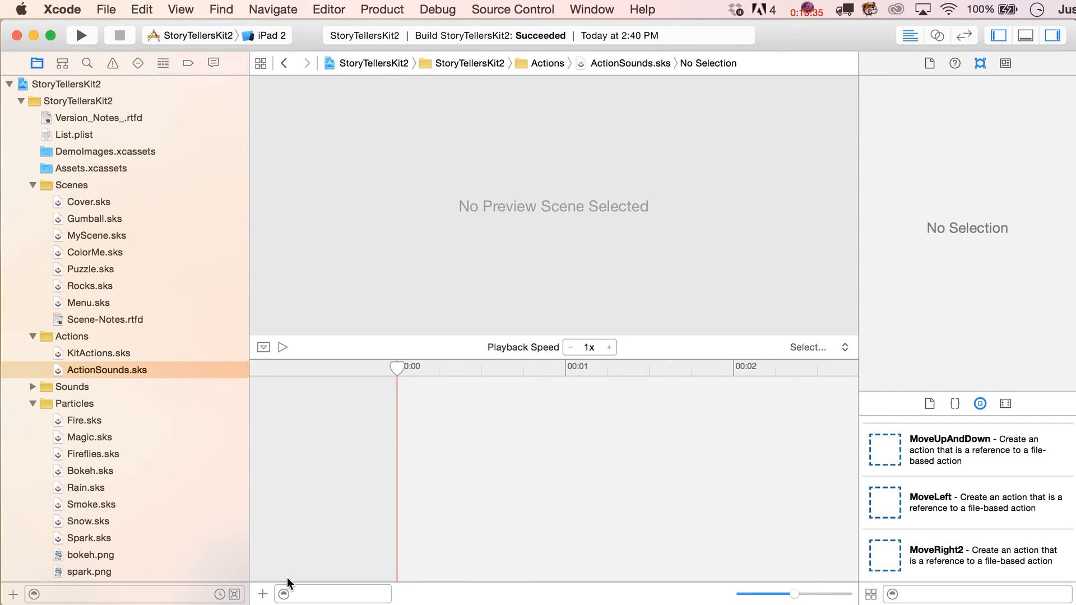
Step: Add an action named Cow to ActionSounds.sks, containing a PlaySoundFileNamed action at time 0 with a sound file assigned
left_click(262, 594)
type("Cow")
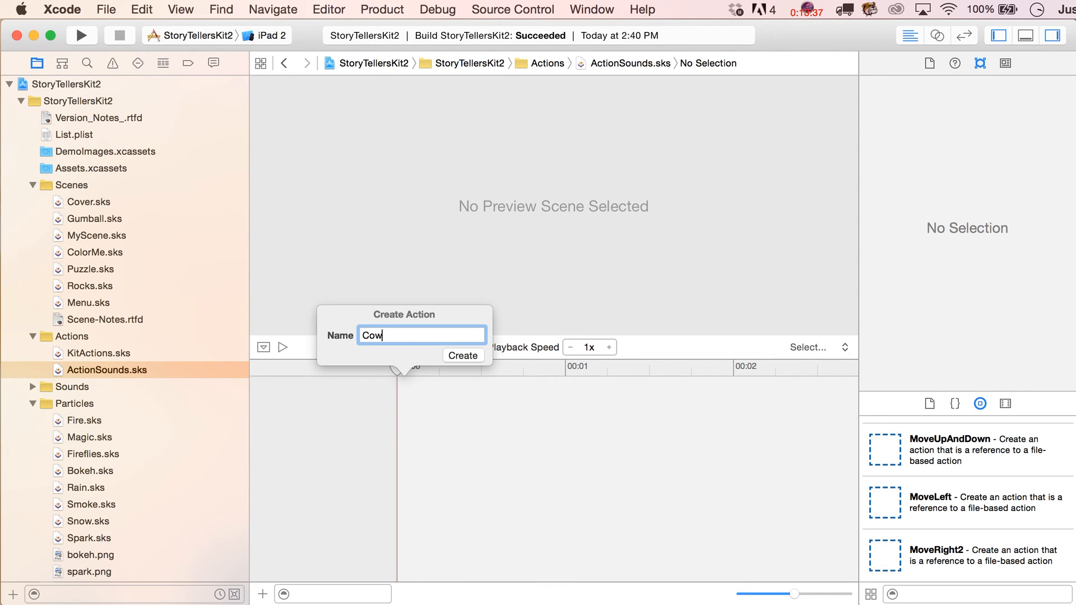
key("Return")
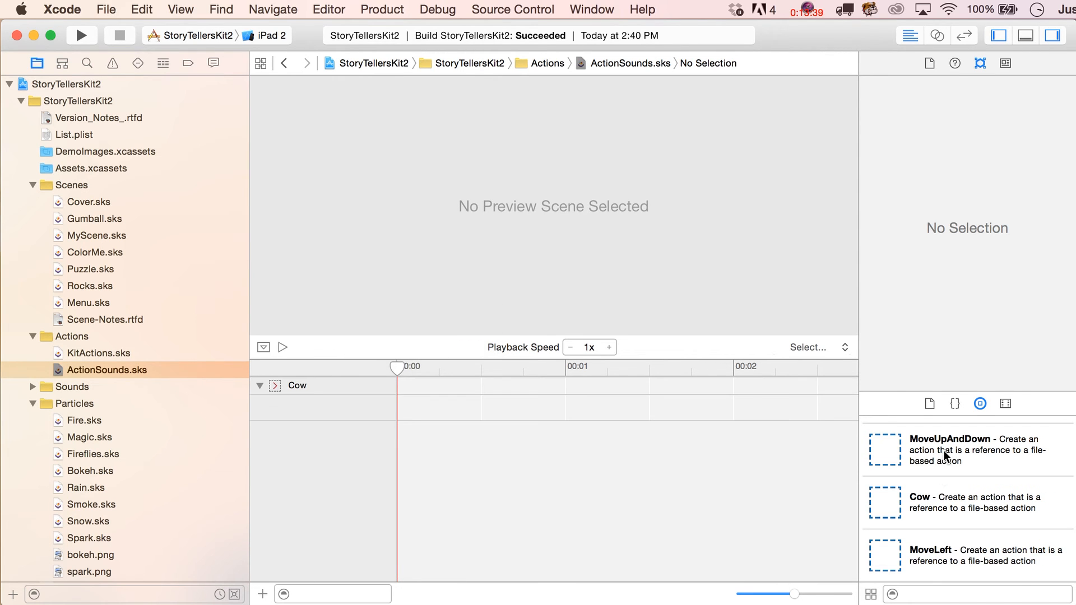
left_click(920, 594)
type("sound")
left_click_drag(885, 443, 463, 393)
left_click(1055, 144)
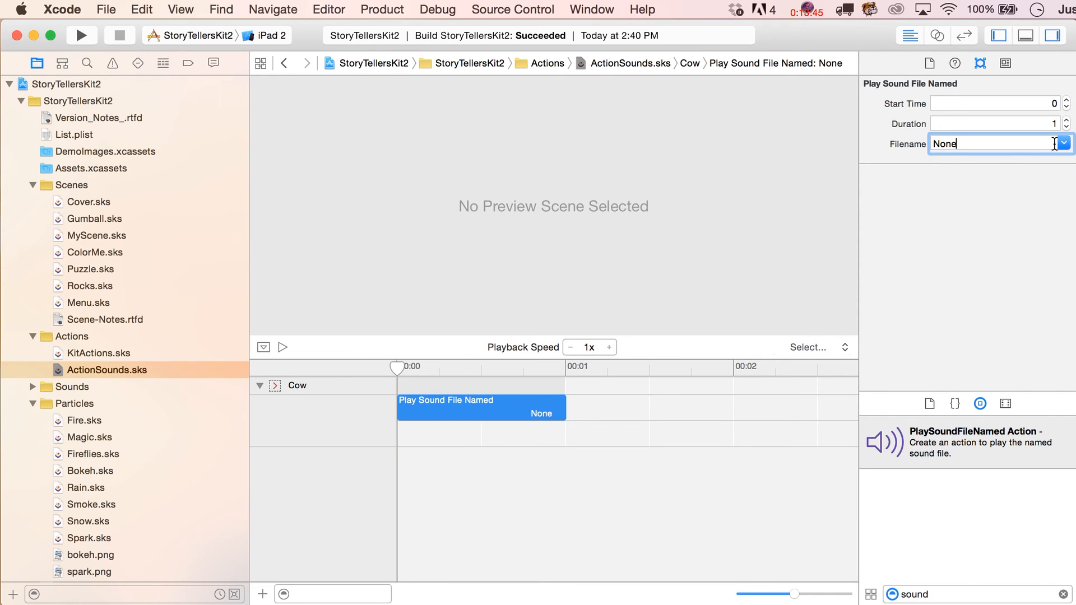
left_click(1063, 144)
left_click(993, 173)
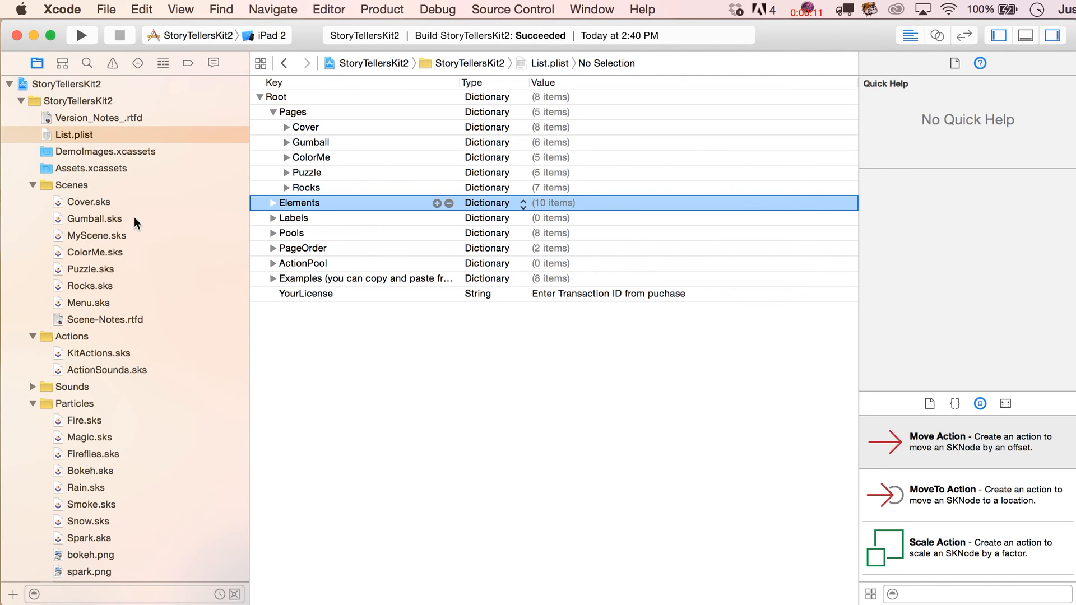
Step: Switch to Safari, look over the Story Tellers Kit 2 documentation section on cartoonsmart.com, and minimize the browser window
left_click_drag(1075, 37, 301, 37)
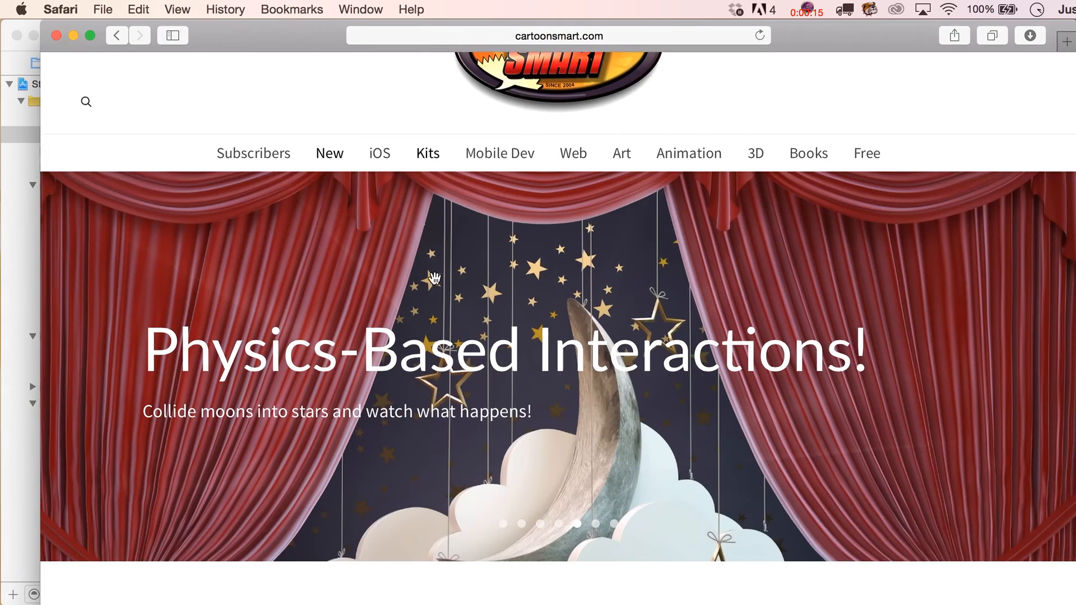
scroll(435, 279, "down", 10)
scroll(434, 278, "down", 15)
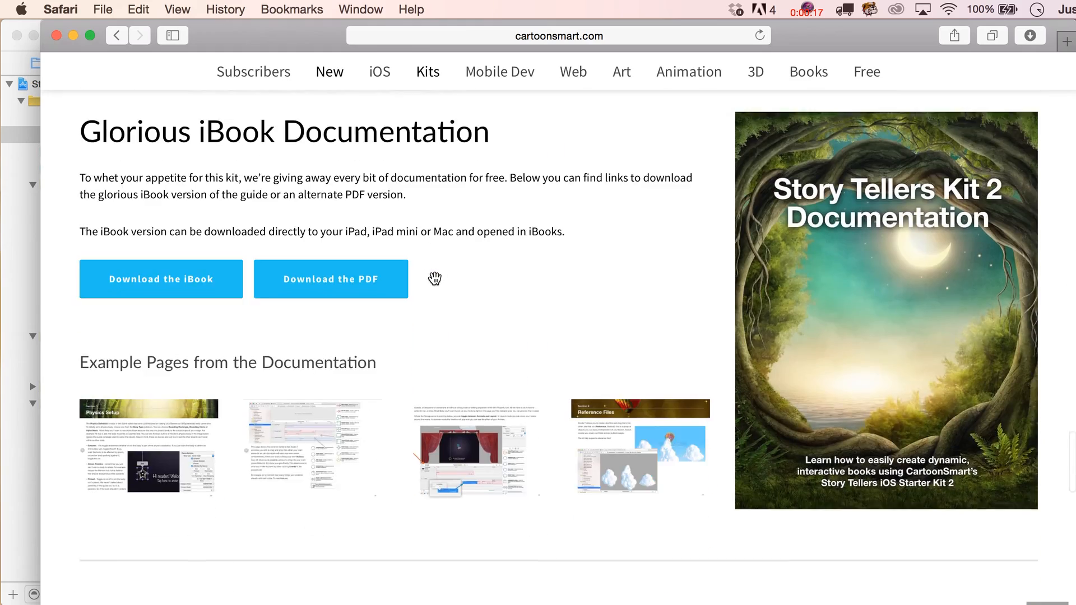
scroll(444, 257, "up", 1)
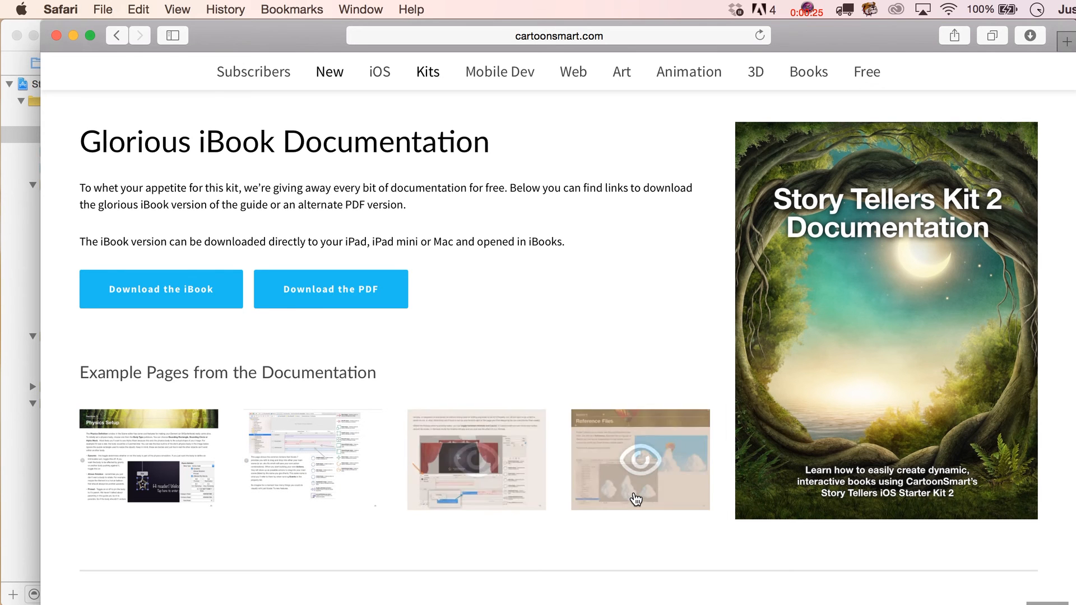
left_click(73, 35)
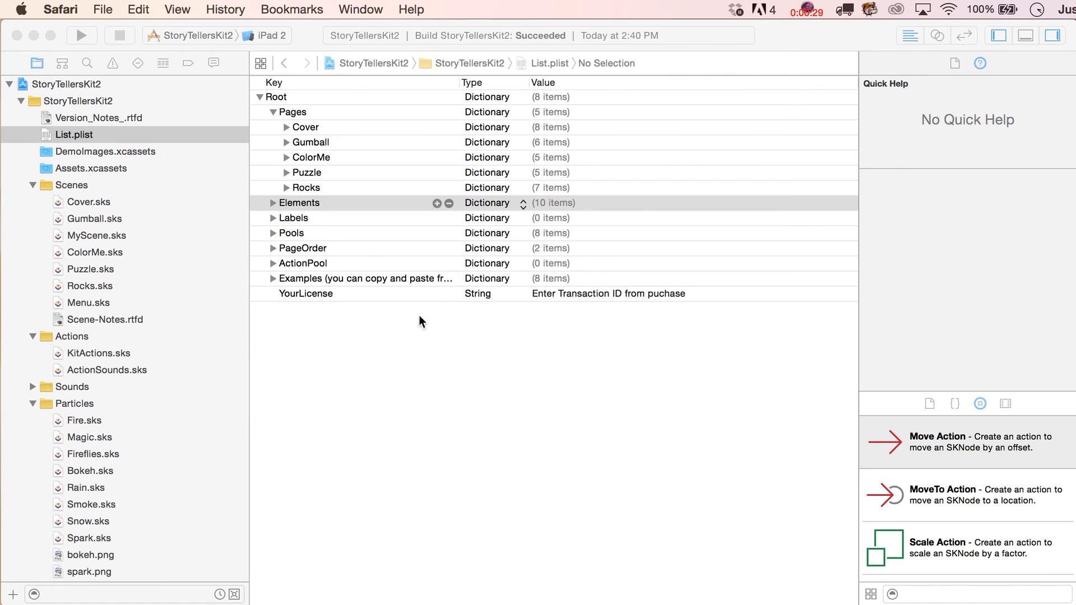
Step: Examine the Examples dictionary in Xcode's List.plist, widening the Key column to fit its full name
left_click(422, 321)
left_click(273, 278)
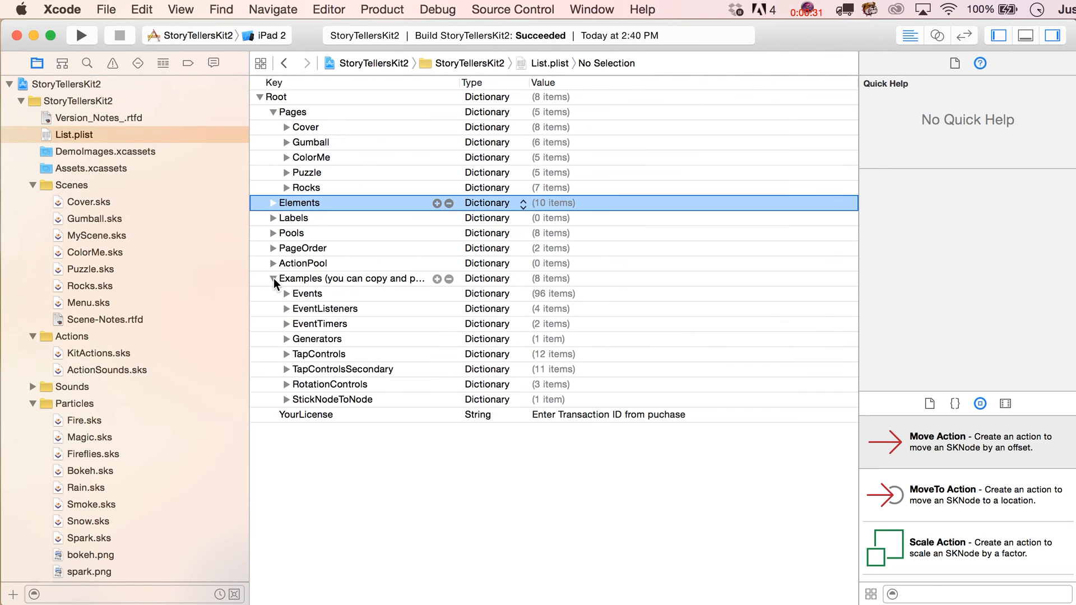
left_click(296, 279)
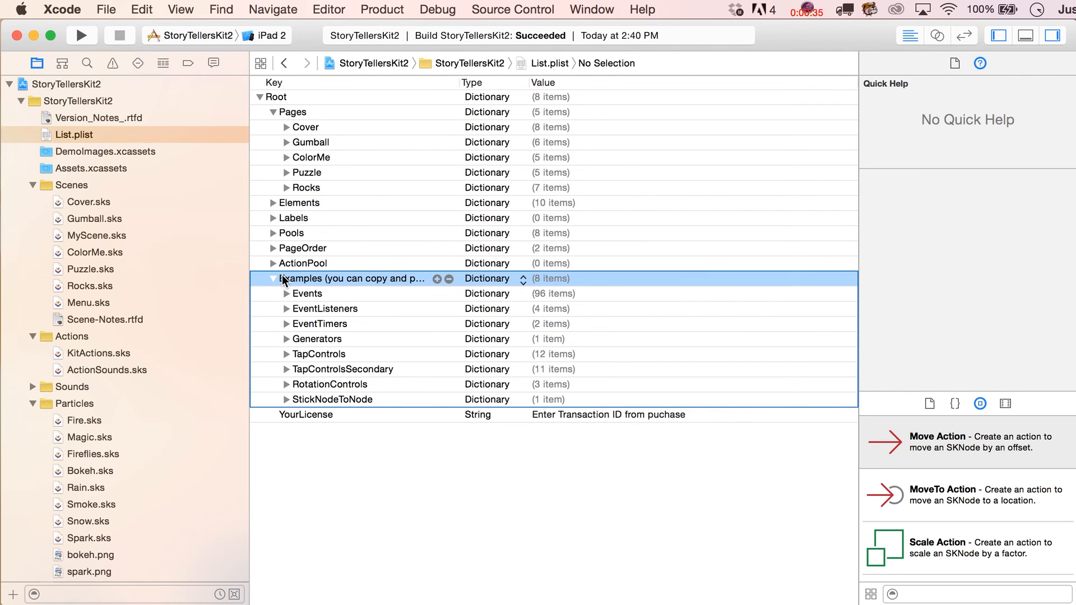
left_click(272, 278)
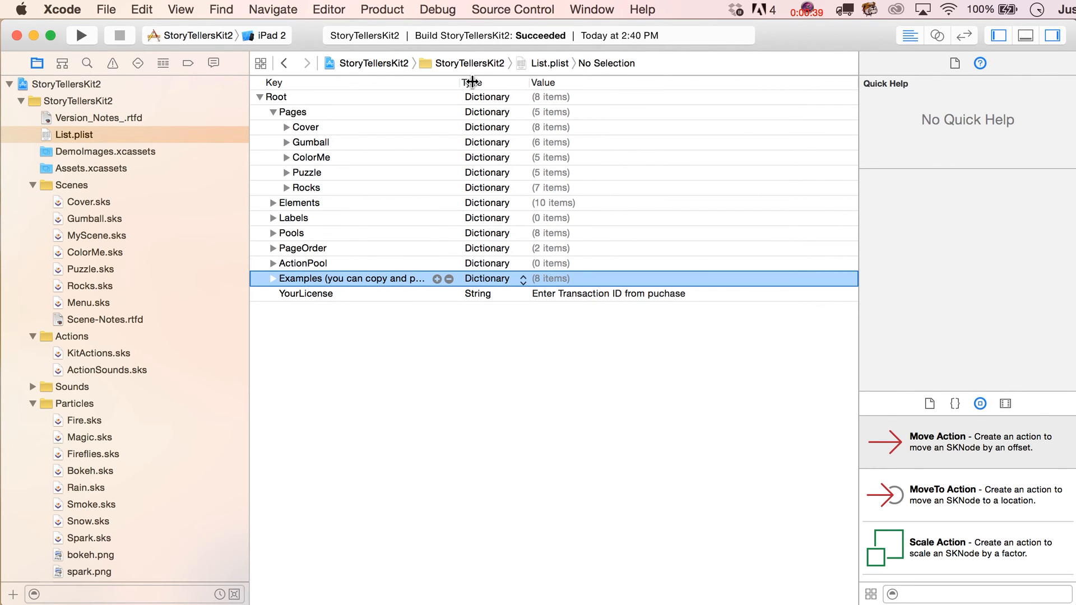
left_click_drag(458, 82, 515, 82)
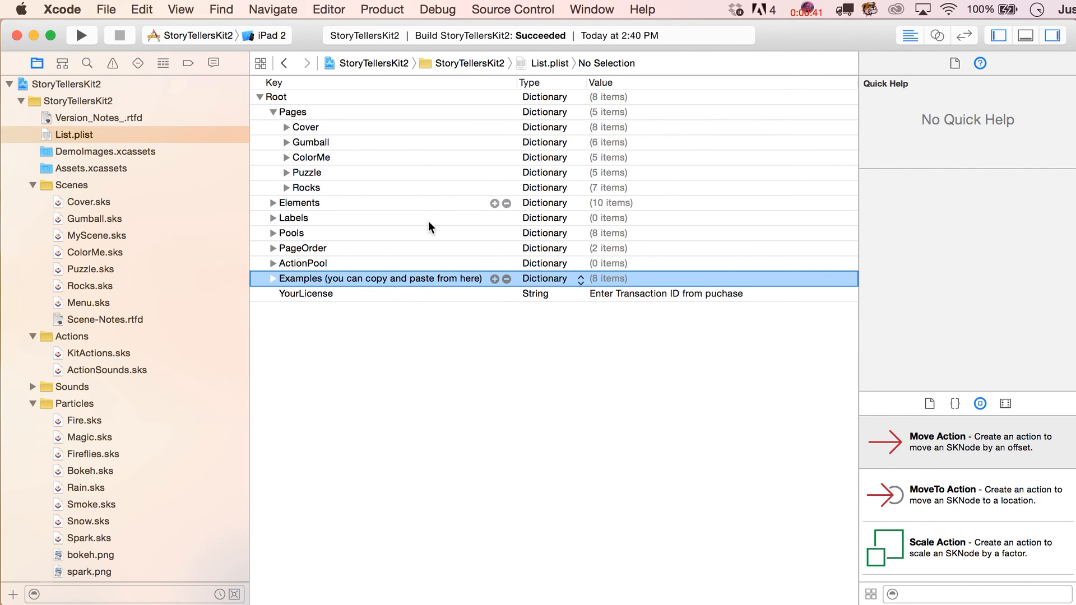
left_click(273, 279)
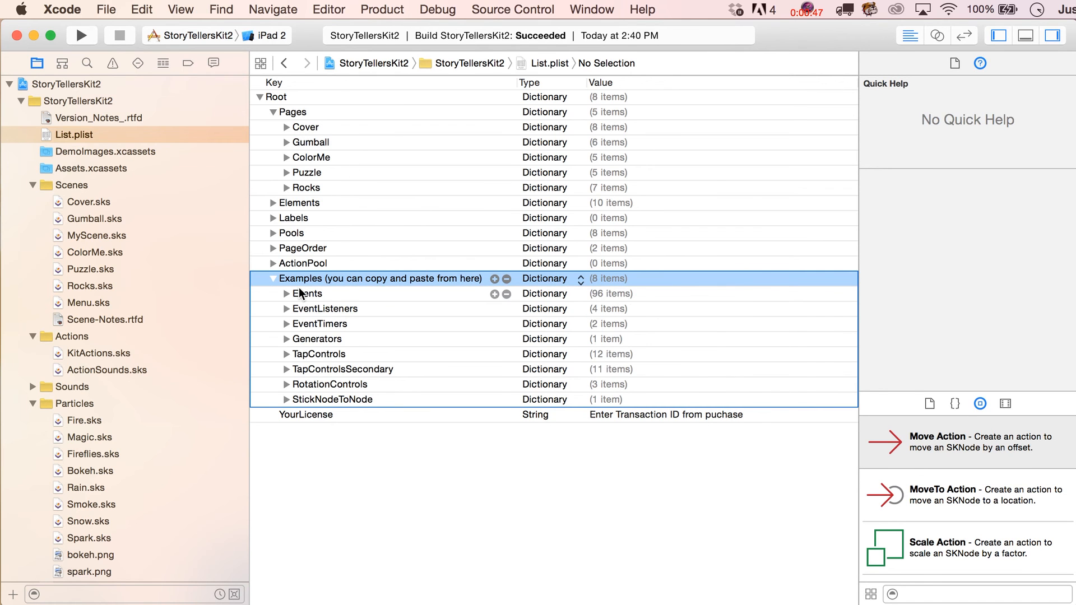
left_click(273, 279)
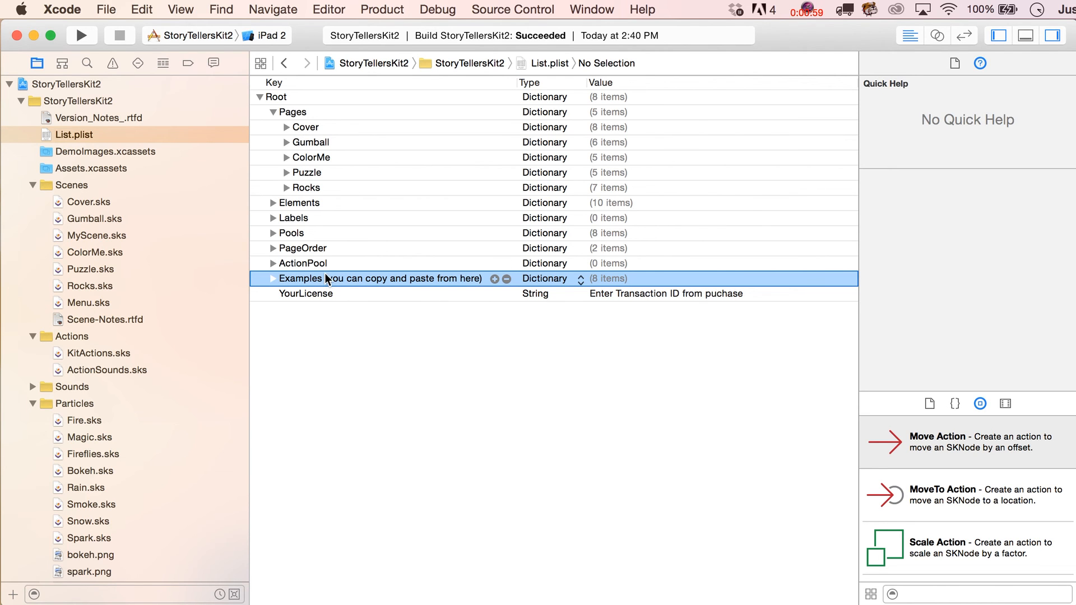
Step: Paste a copy of the Cover dictionary after Rocks in Pages and rename the copy MyScene
left_click(312, 187)
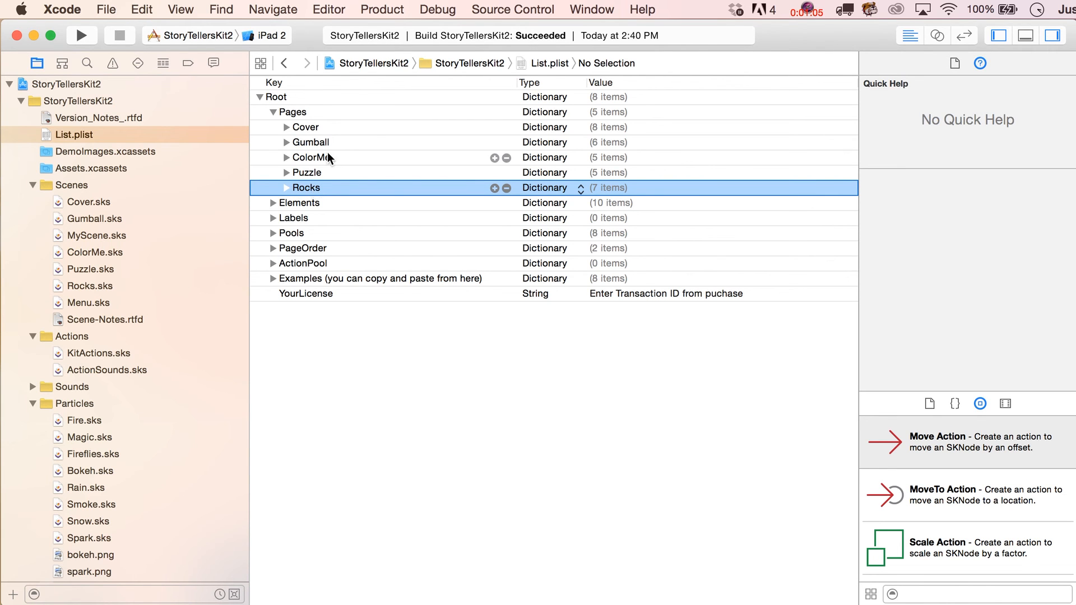
left_click(301, 128)
left_click(315, 187)
key("super+v")
left_click(327, 201)
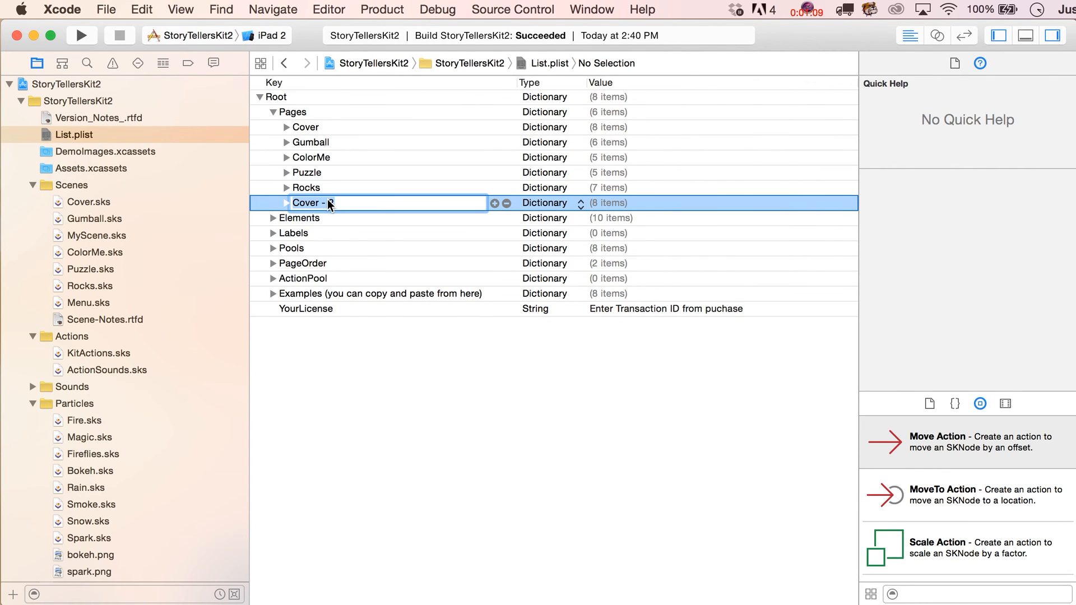
type("MyScene")
key("Return")
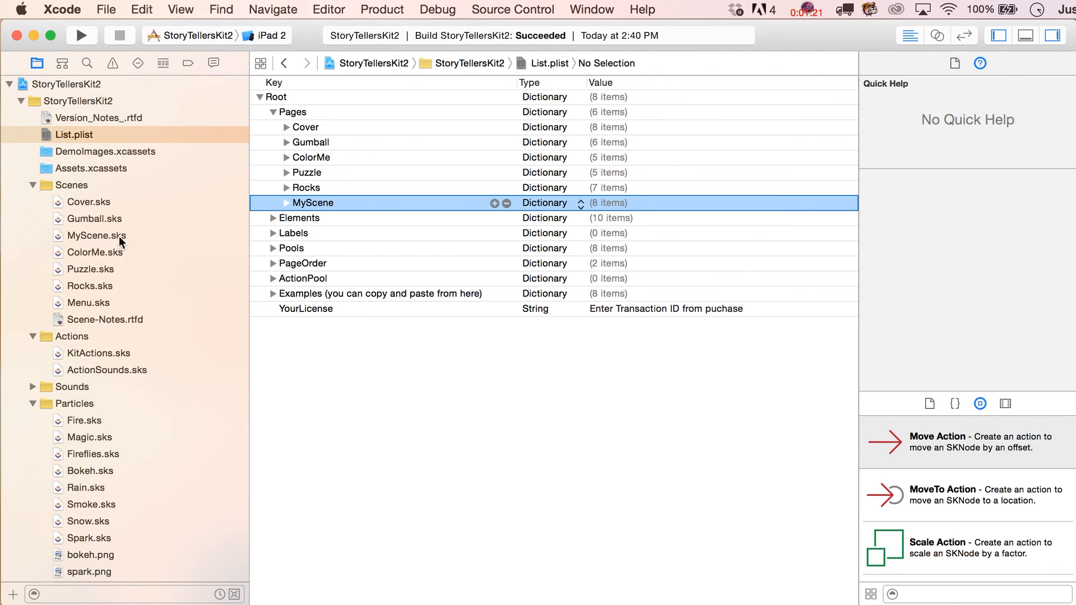
Step: Try out a duplicate of the MyScene page entry with the suffix Phone and delete it again
left_click(307, 203)
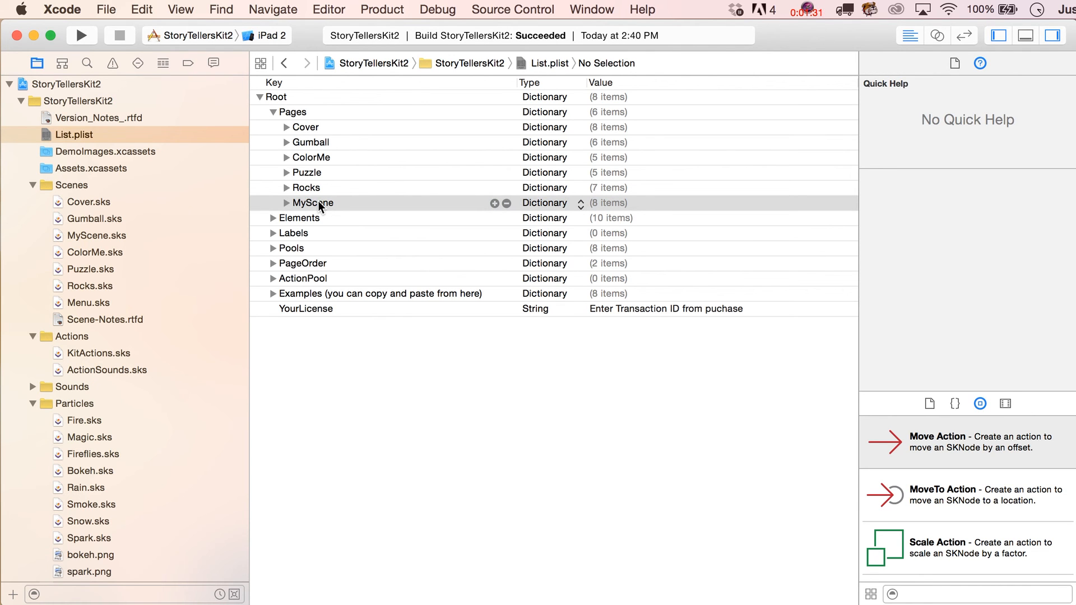
left_click(318, 202)
key("super+d")
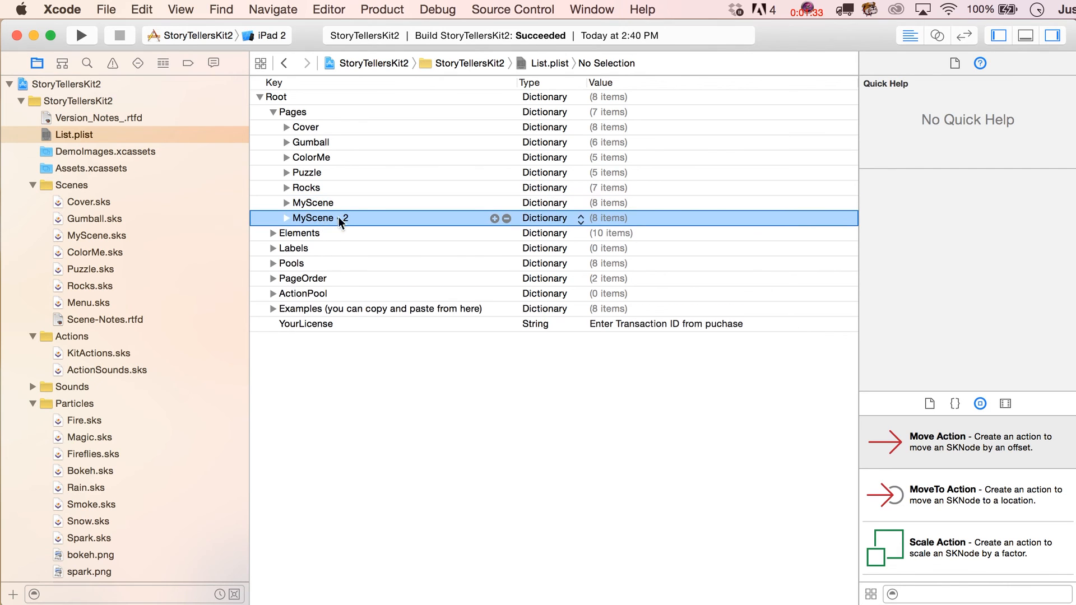
double_click(334, 220)
left_click(335, 221)
left_click_drag(335, 221, 415, 222)
type("Phone")
key("Return")
key("Delete")
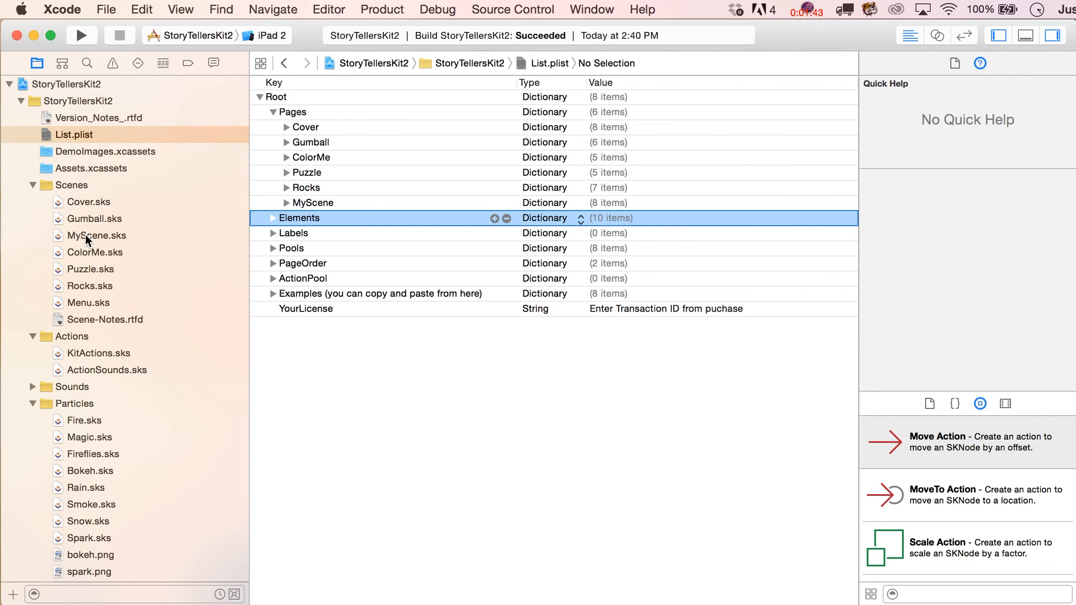
Step: Delete every dictionary inside the MyScene page except Elements and Settings, from Labels through StickNodeToNode
left_click(287, 203)
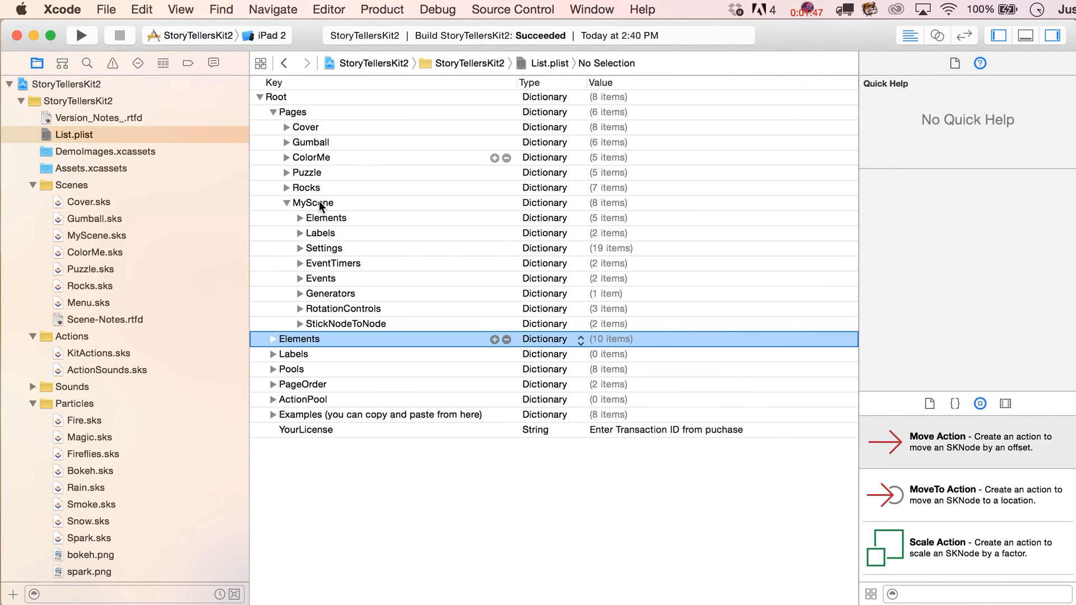
left_click(321, 219)
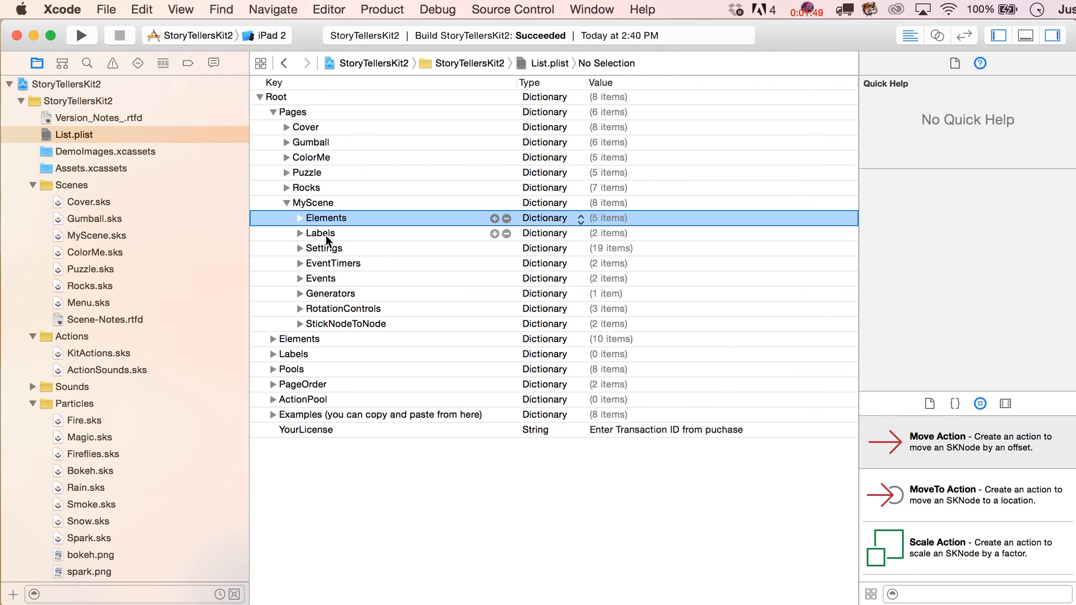
left_click(325, 233)
key("Delete")
left_click(337, 248)
key("Delete")
key("Delete")
key("Delete")
key("Delete")
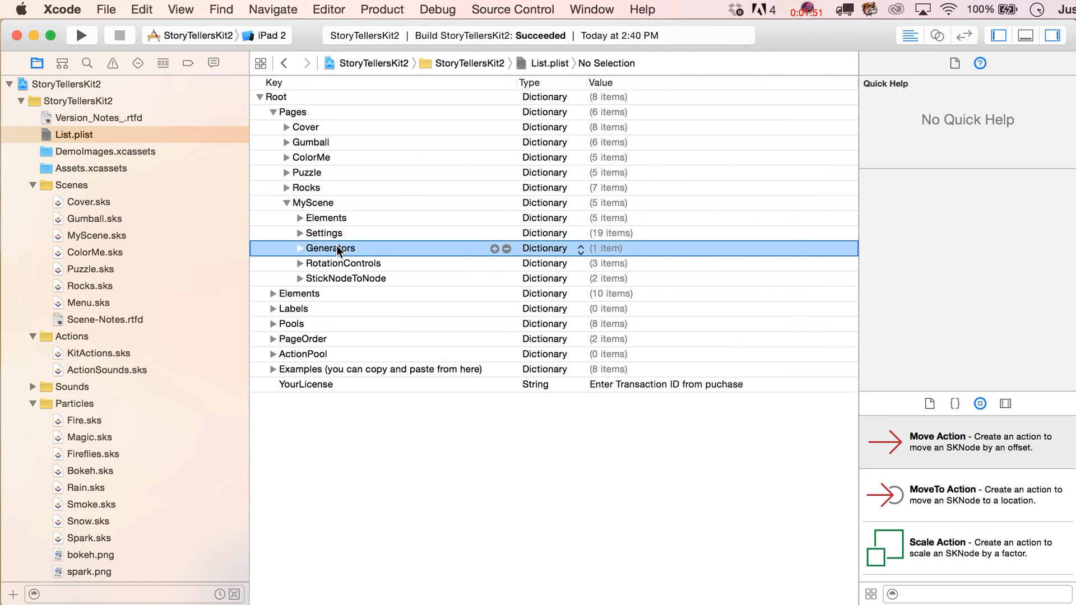
key("Delete")
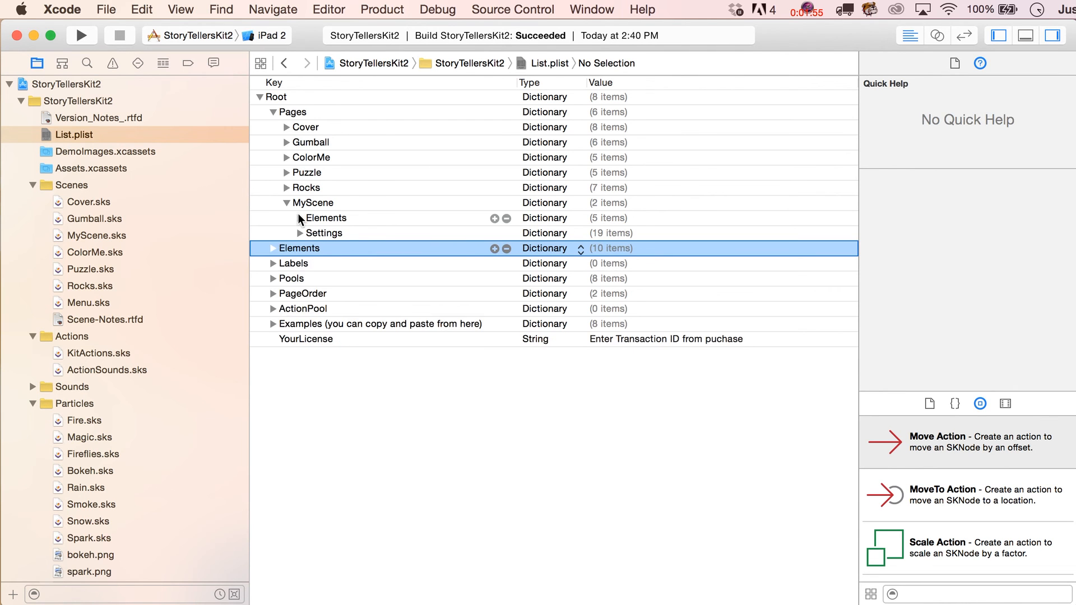
Step: Remove all entries except Cloud from the MyScene page's Elements, including StarSmall, Curtain1 and KeyboardButton
left_click(298, 216)
left_click(328, 236)
key("Delete")
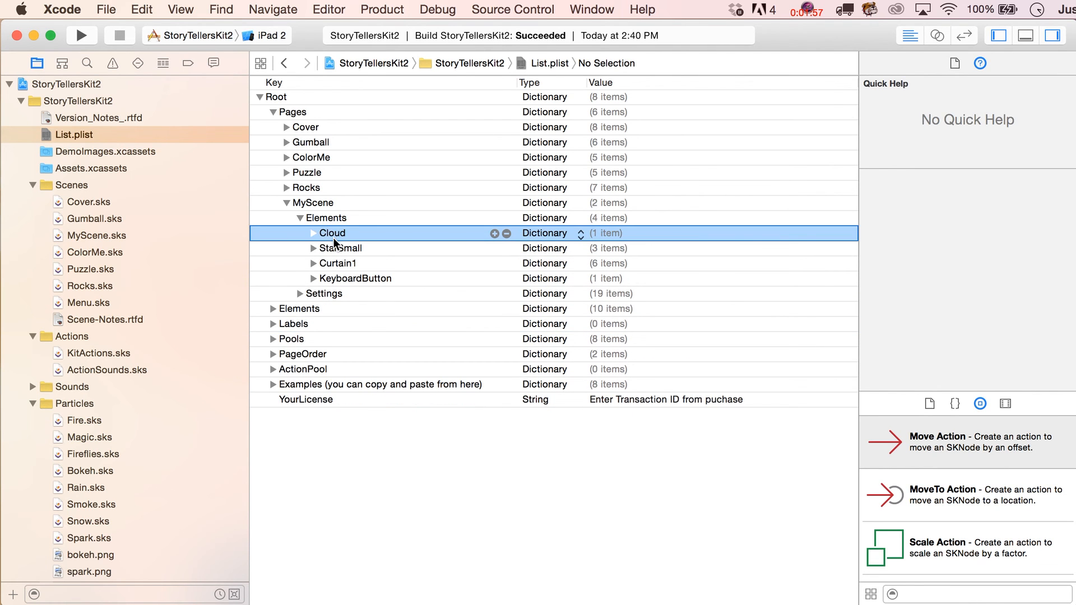
left_click(355, 252)
key("Delete")
key("Delete")
key("Delete")
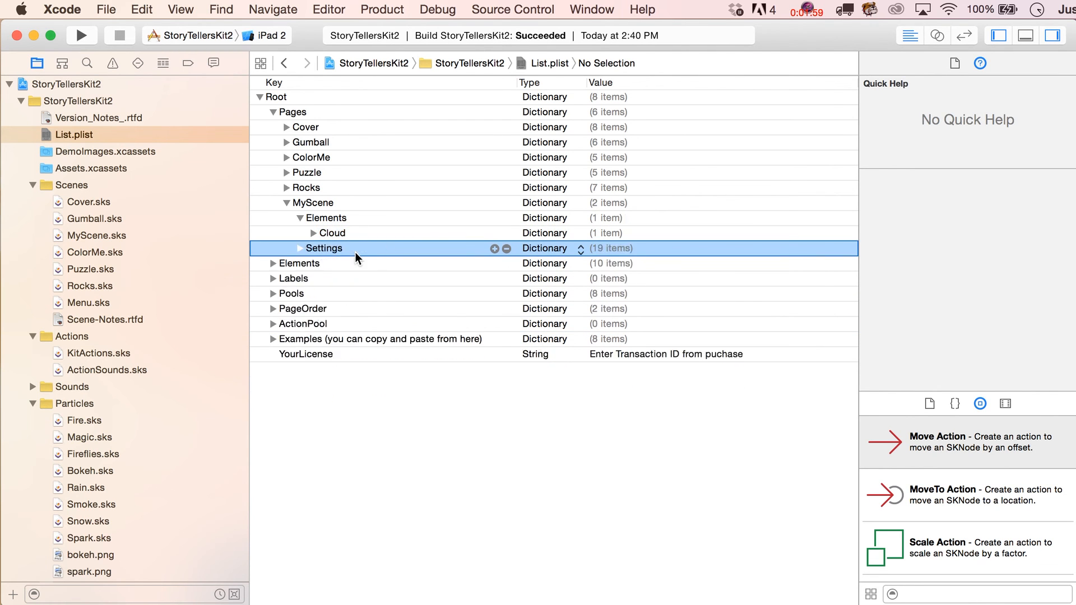
Step: Delete the HasPhysicsBoundary, FlushSavedValues and NodesFollowCamera entries from the MyScene page's Settings
left_click(320, 233)
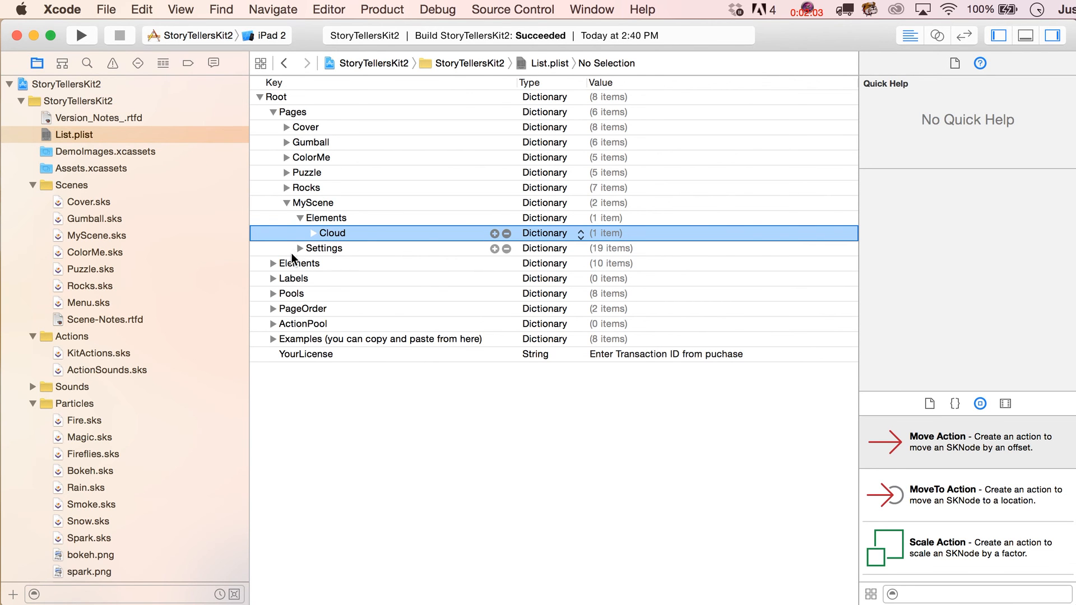
left_click(299, 248)
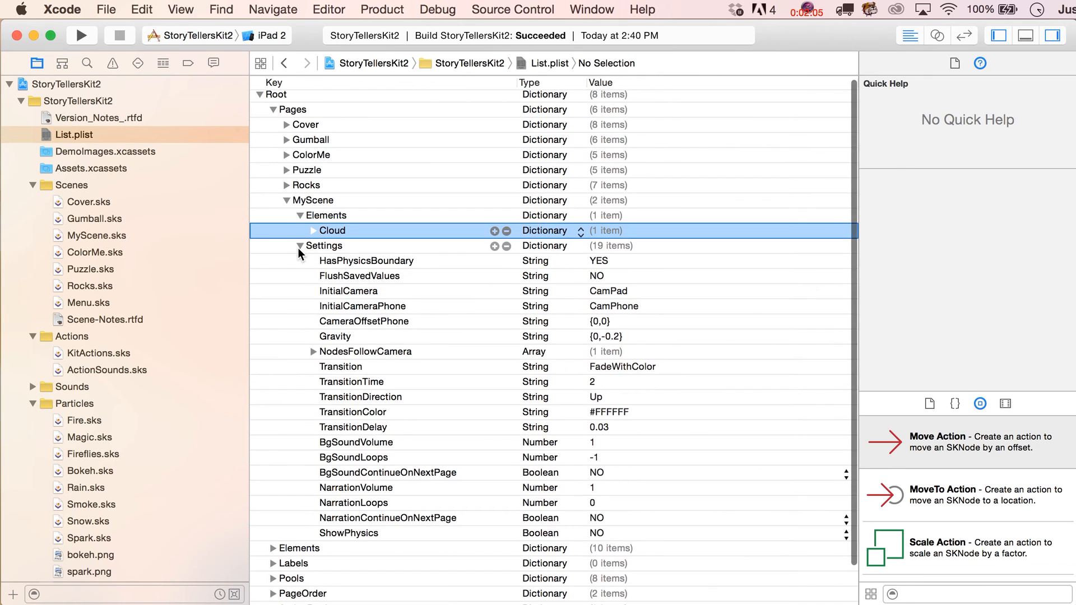
left_click(338, 261)
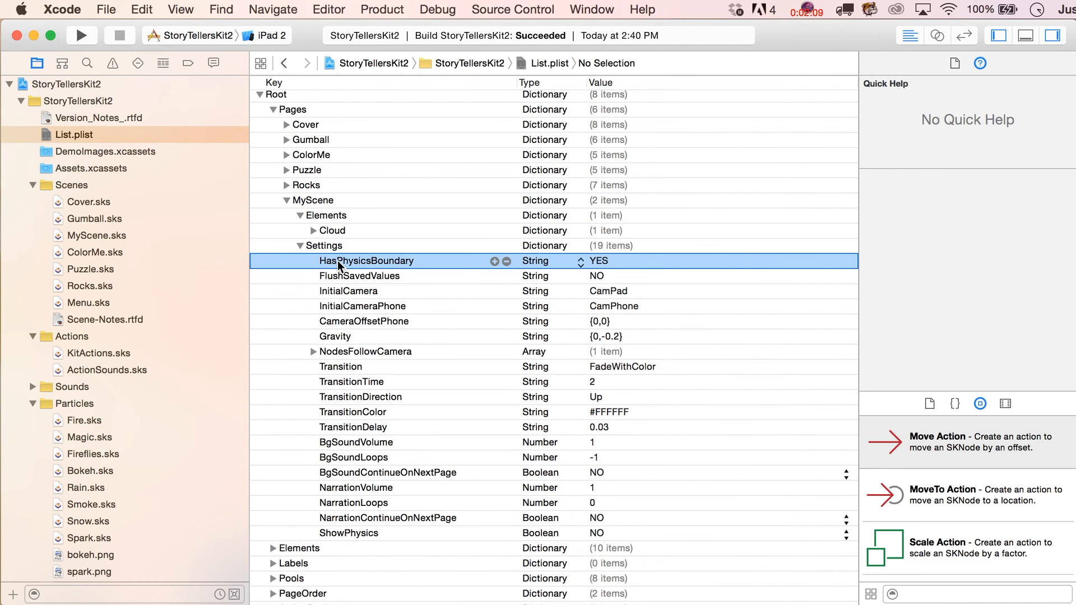
key("BackSpace")
key("BackSpace")
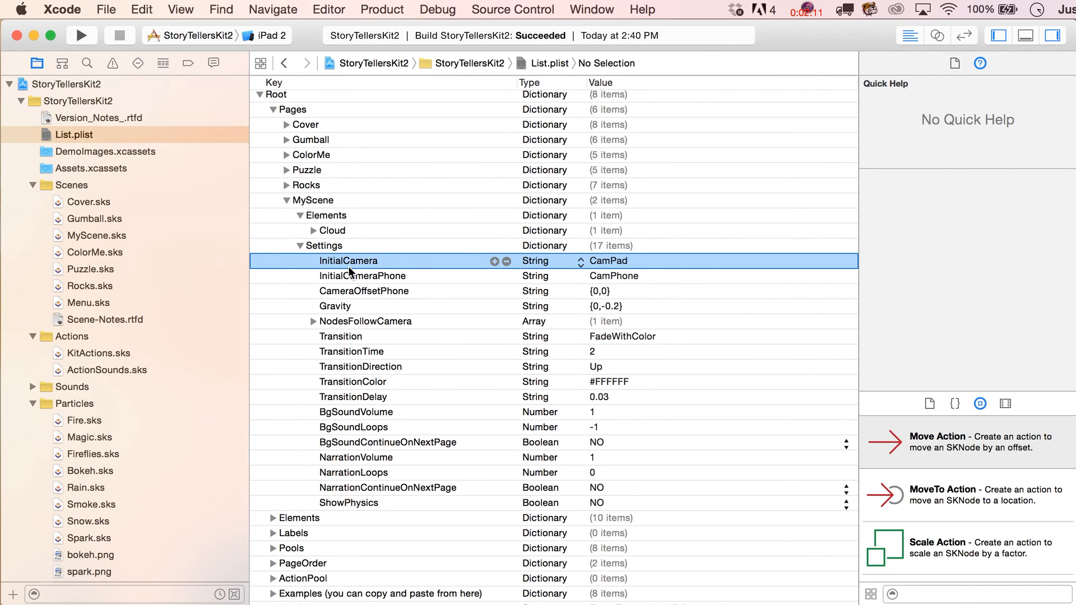
left_click(349, 307)
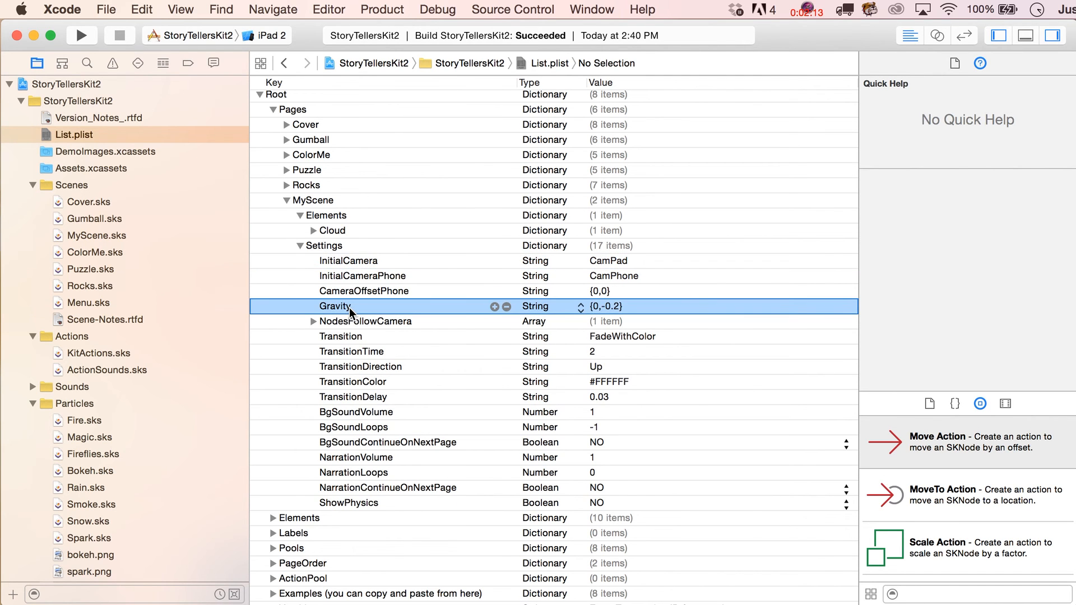
left_click(362, 262)
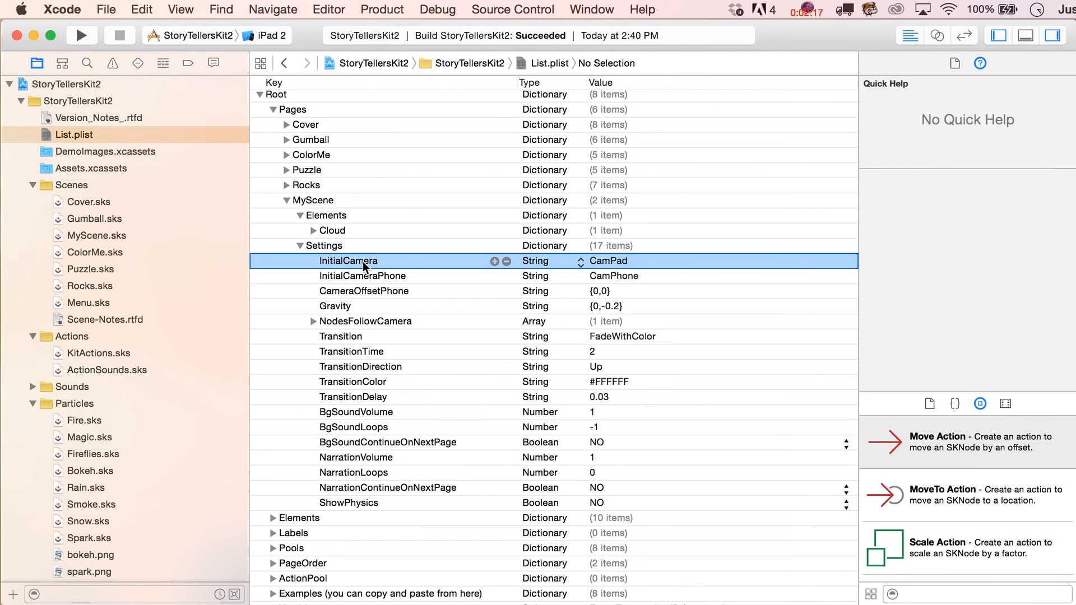
left_click(328, 319)
key("BackSpace")
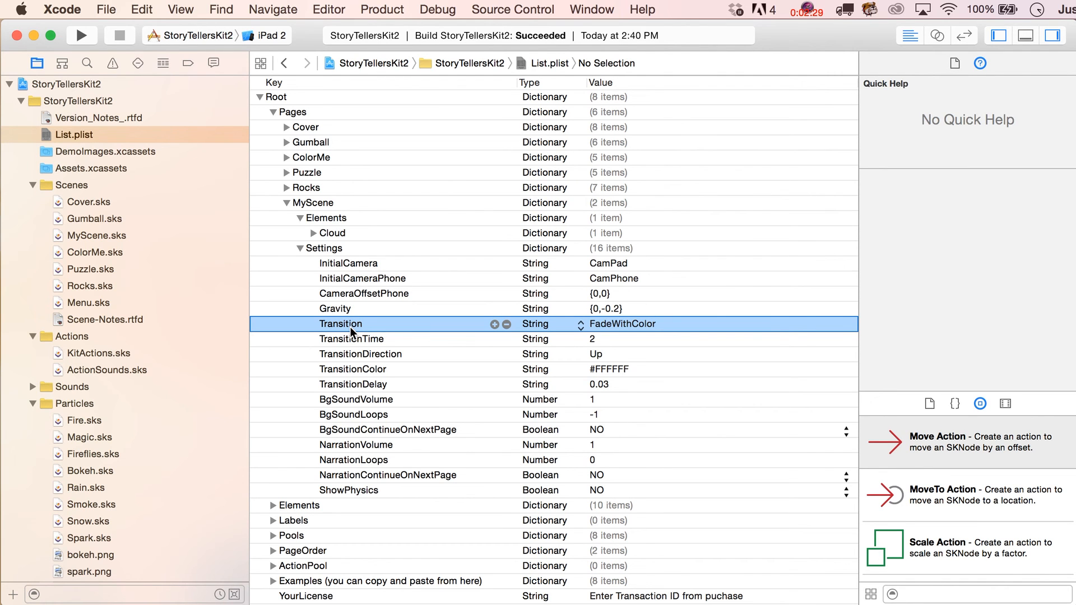
Step: Review the BgSoundVolume, BgSoundLoops and BgSoundContinueOnNextPage entries in MyScene's Settings and collapse the dictionary
left_click(353, 399)
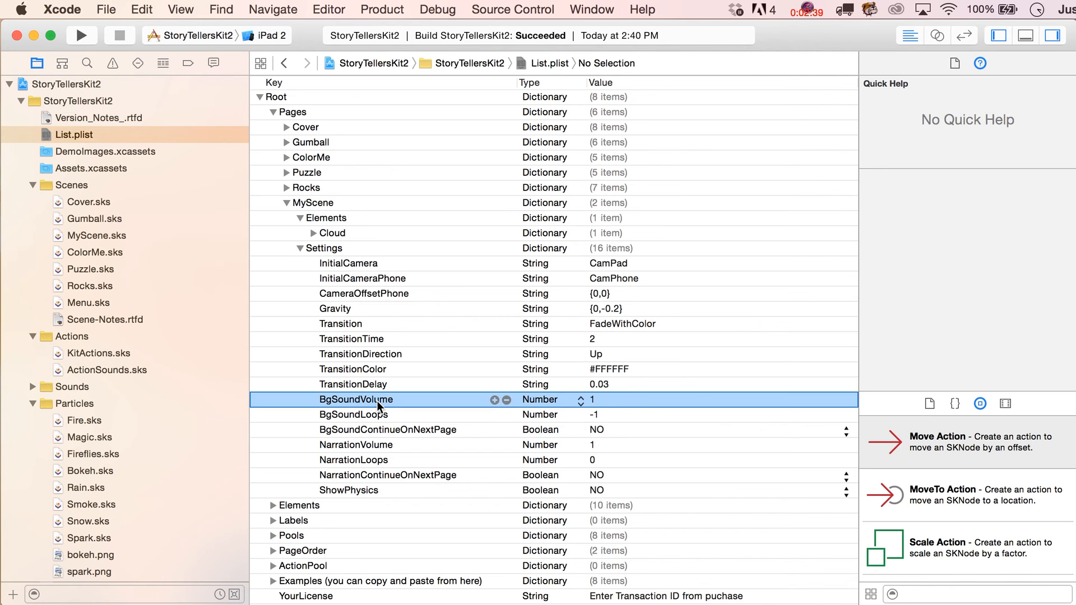
left_click(369, 416)
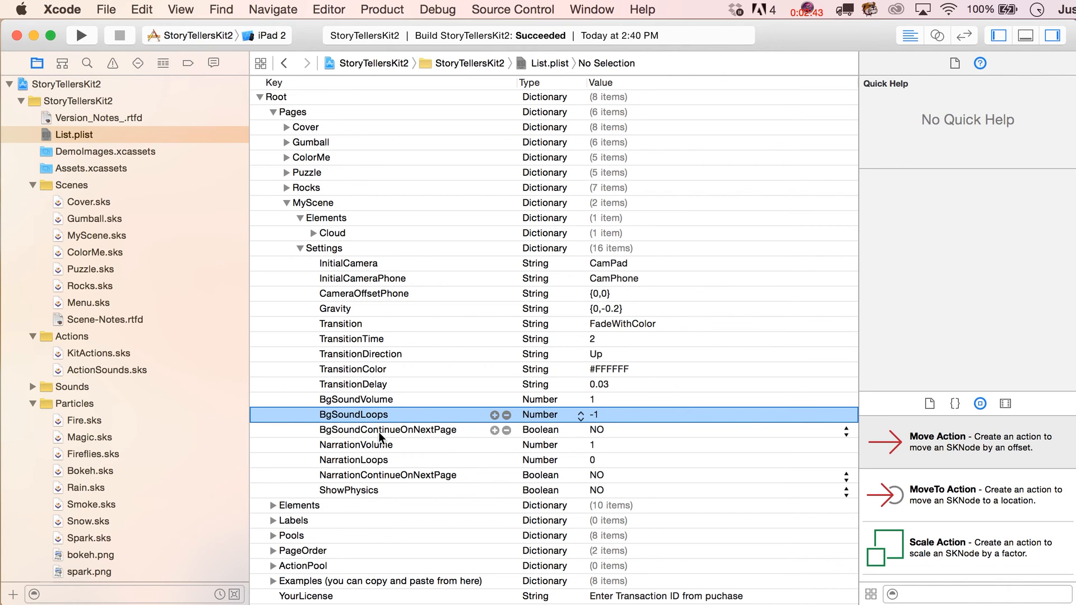
left_click(378, 432)
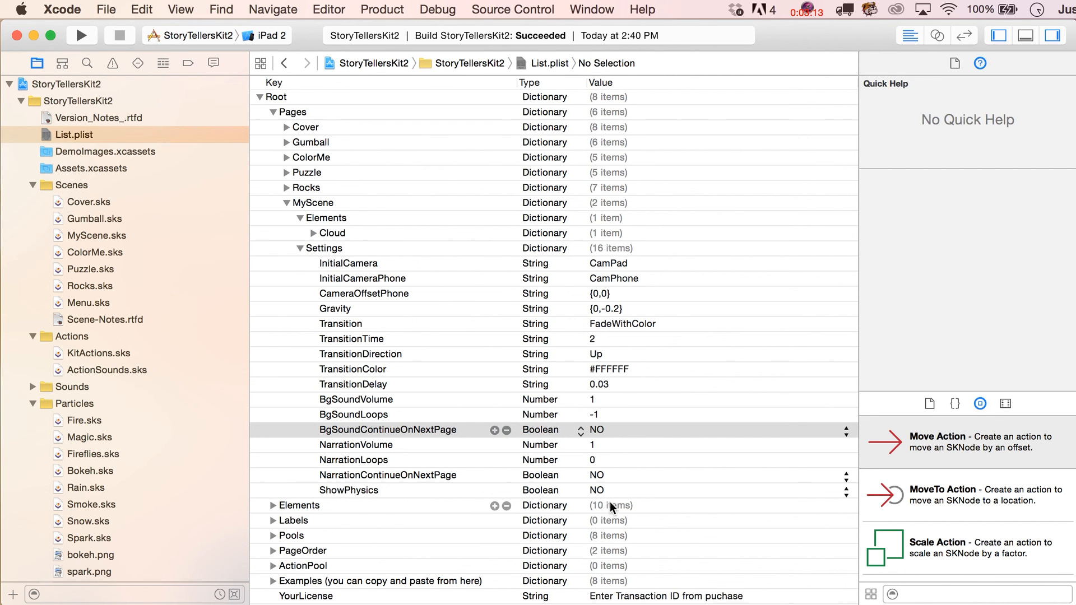
left_click(299, 248)
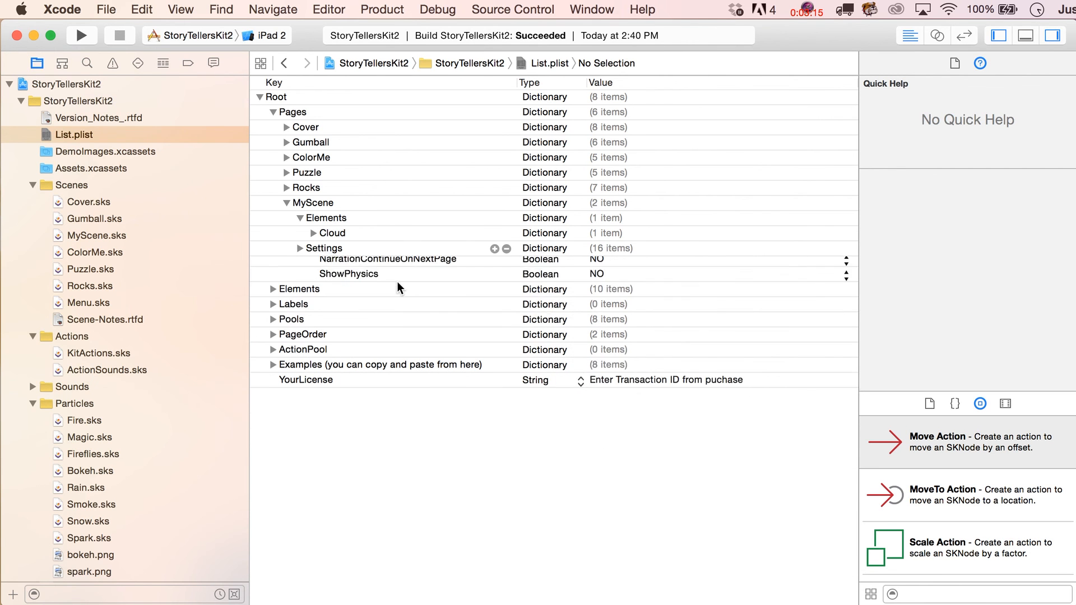
Step: Compare the Cloud entry with the cloud sprite in MyScene.sks and try Cloud2 as the sprite's name
left_click(313, 233)
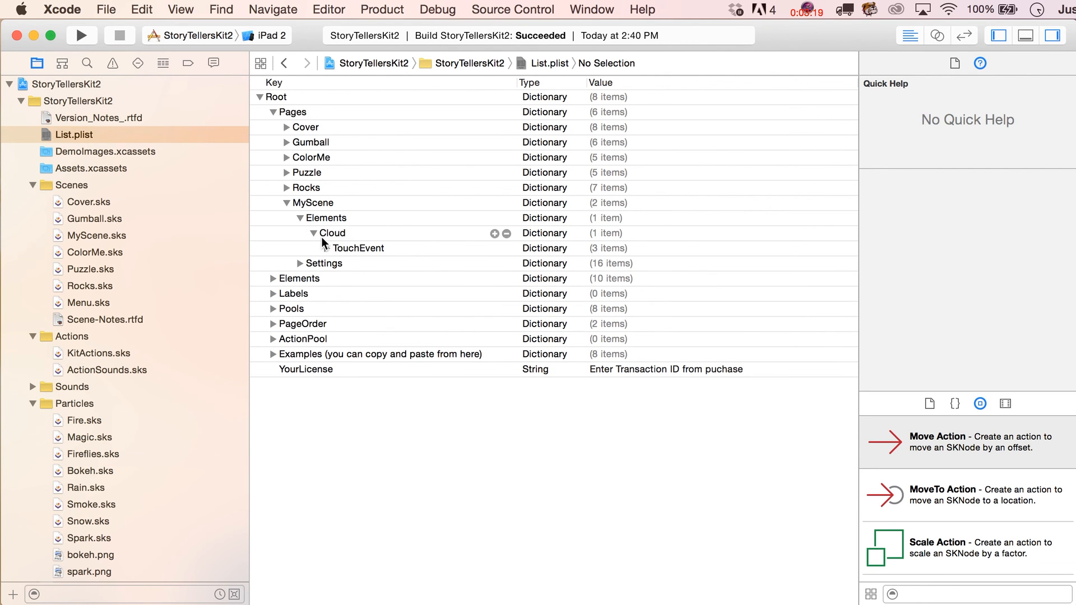
left_click(334, 235)
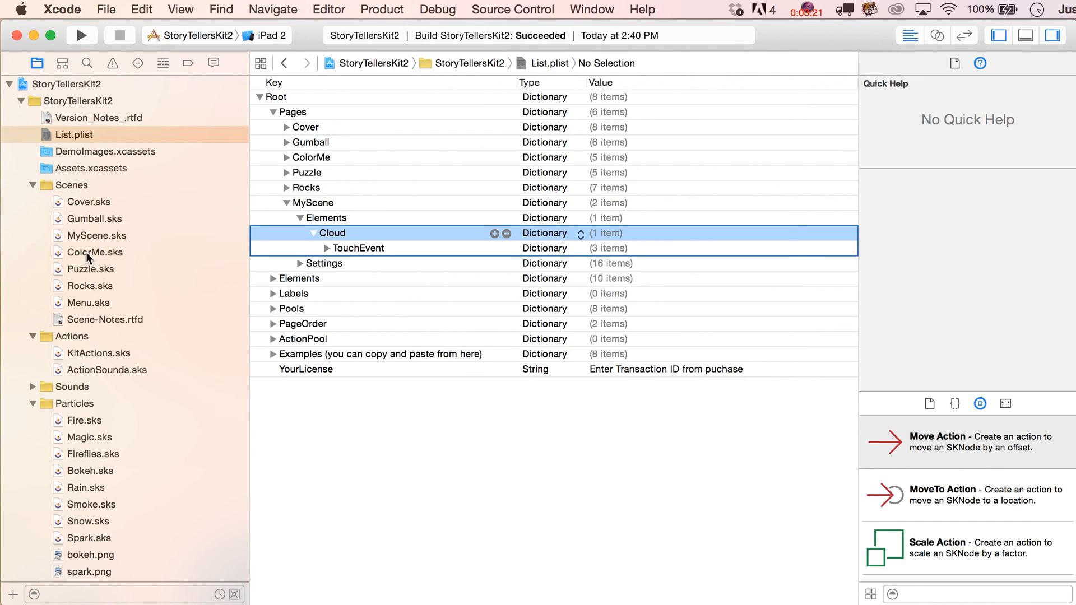
left_click(92, 235)
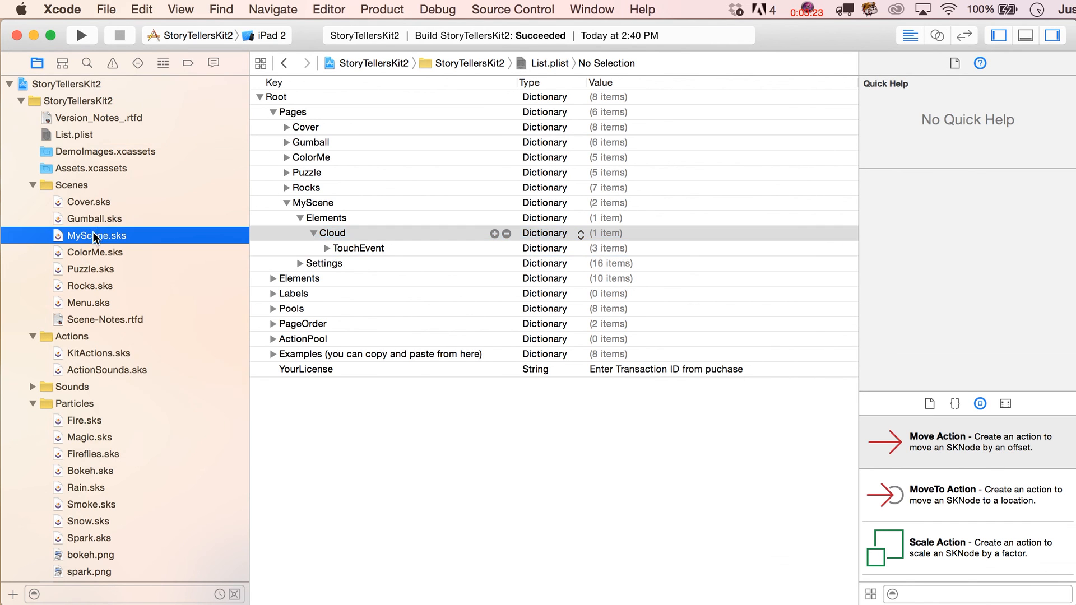
left_click(450, 188)
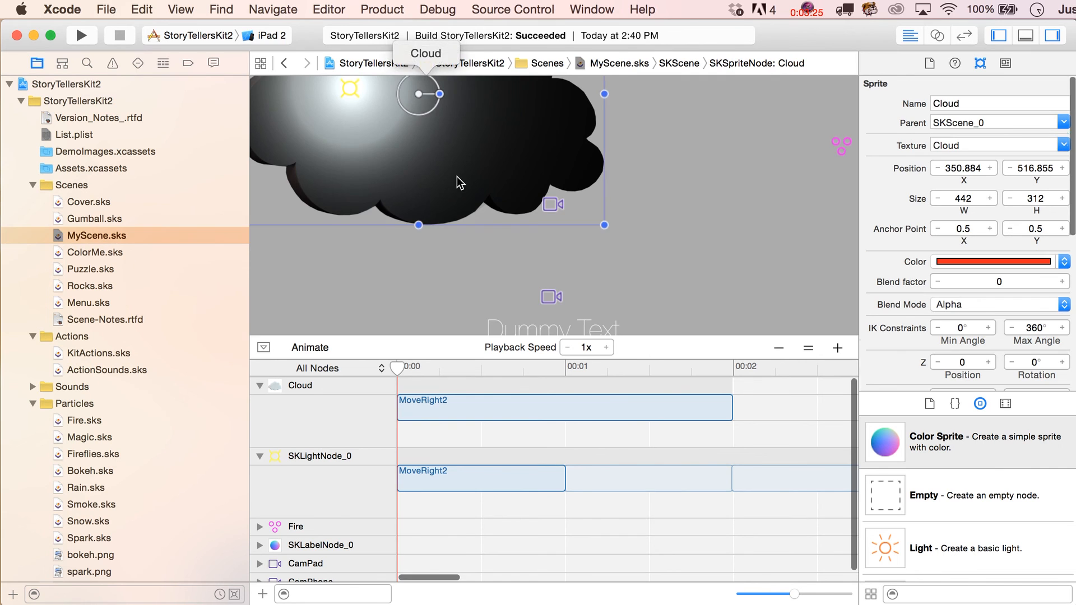
scroll(456, 177, "left", 5)
scroll(456, 176, "up", 4)
scroll(456, 176, "down", 3)
scroll(456, 176, "right", 1)
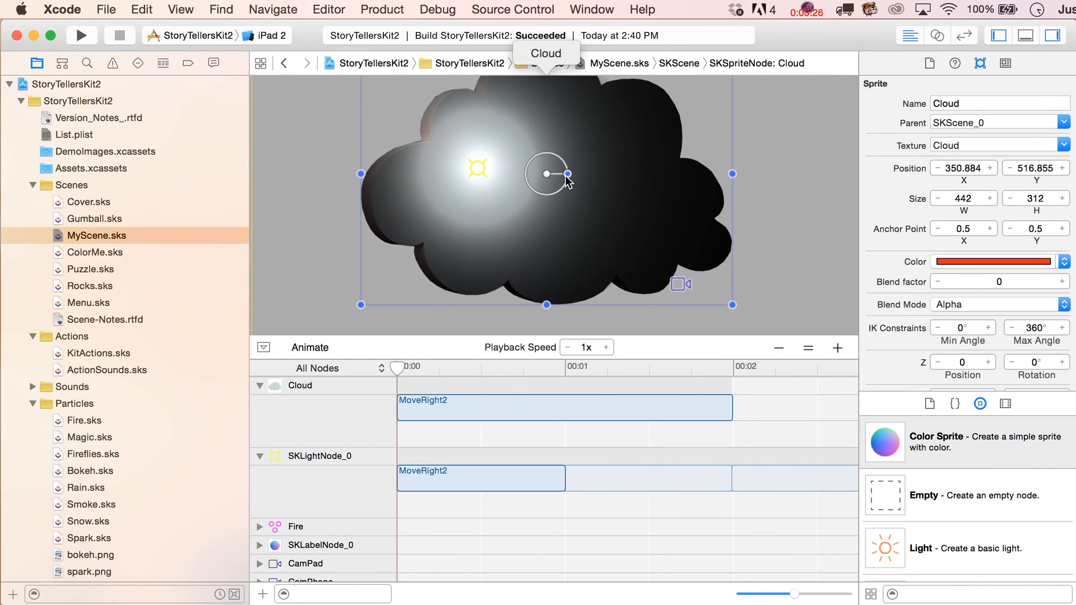
left_click(973, 105)
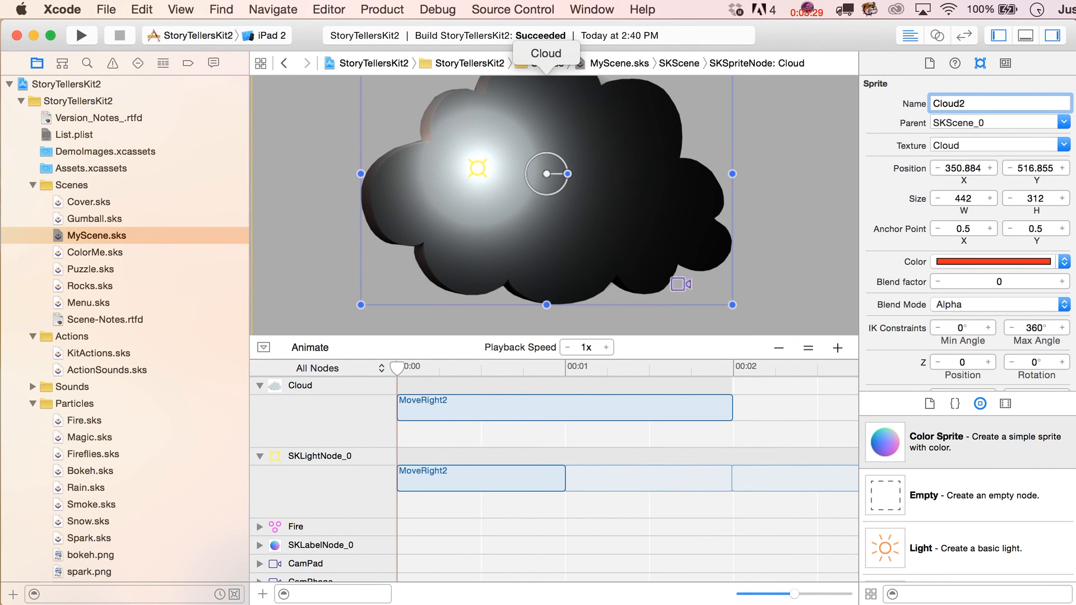
Step: In List.plist, rename the StarSmall key in the ImpulseVector of Cloud's TouchEvent to Cloud
left_click(73, 136)
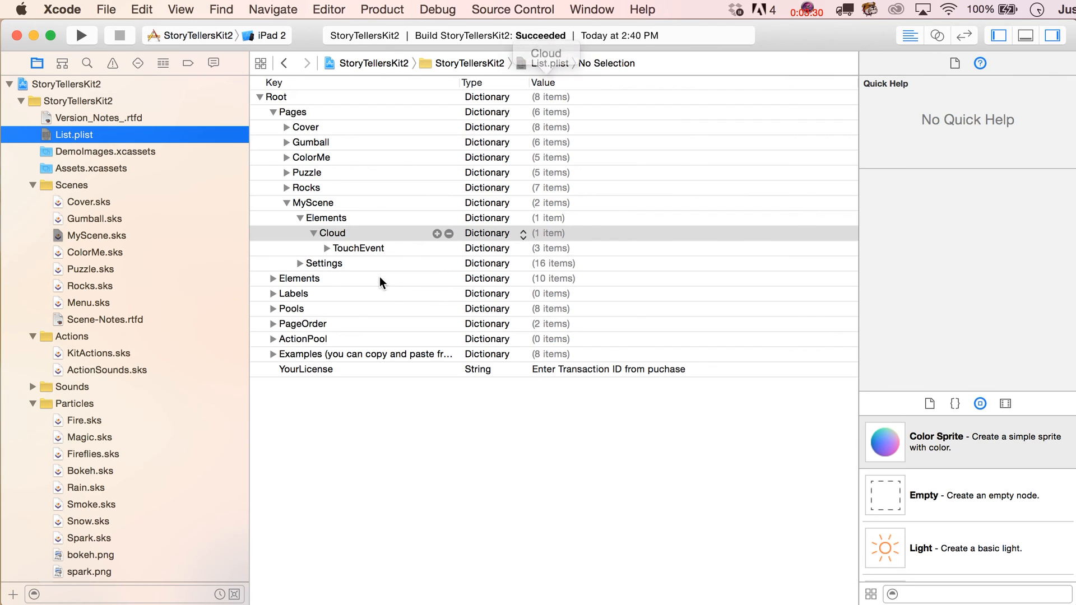
left_click(327, 248)
left_click(341, 263)
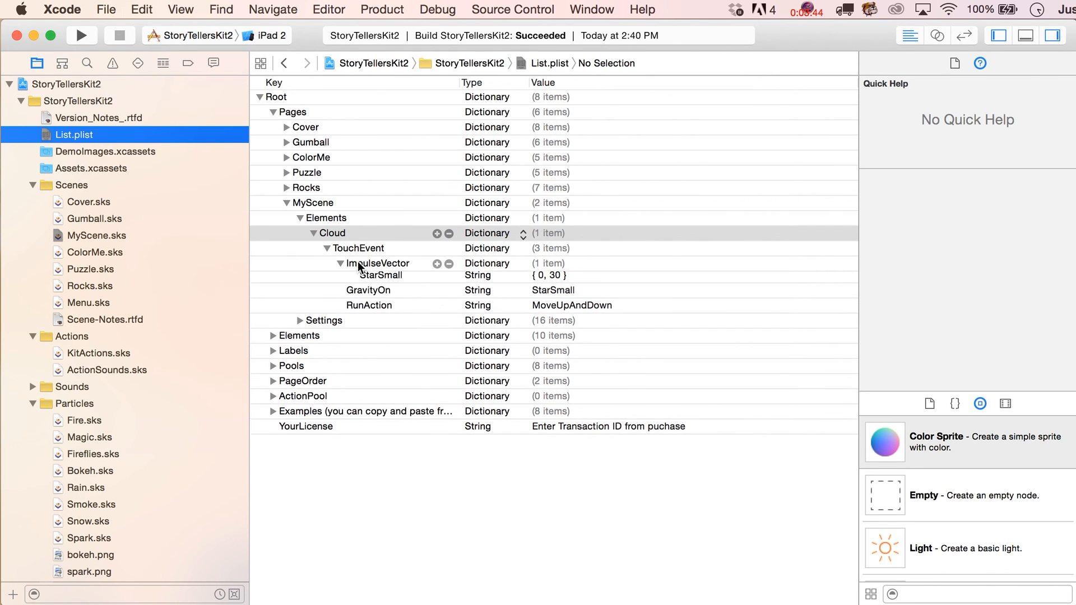
left_click_drag(460, 83, 509, 82)
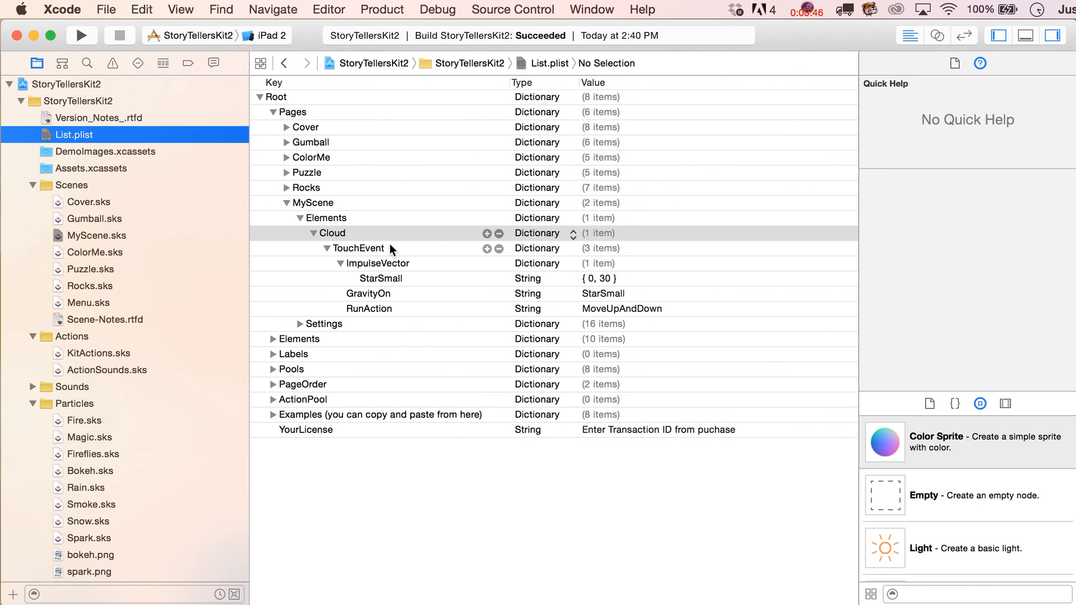
left_click(387, 278)
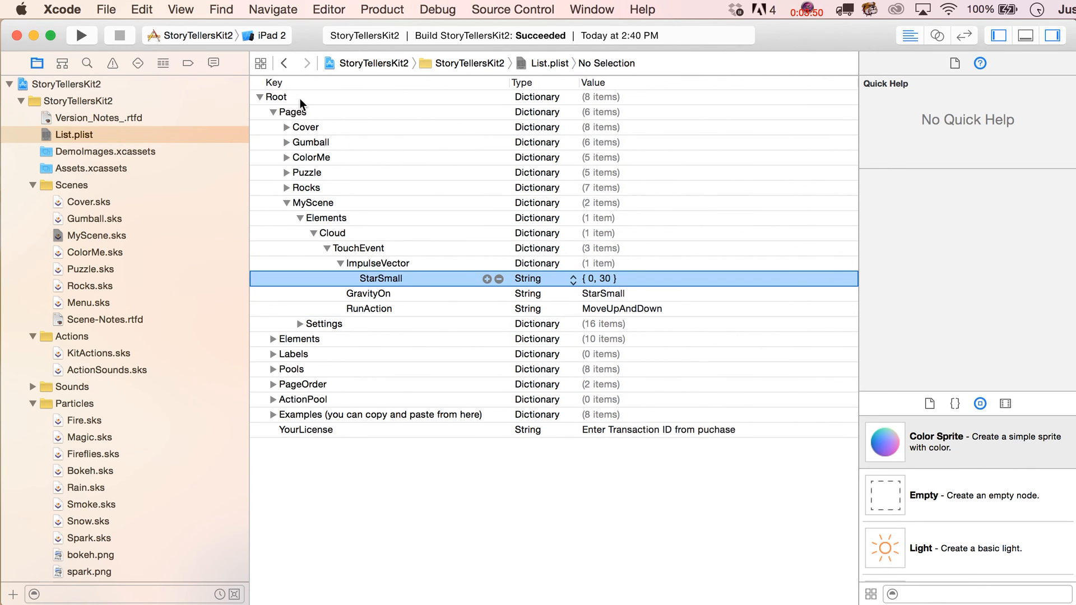
left_click(382, 277)
type("Cloud")
key("Return")
Step: Delete the GravityOn entry and the ImpulseVector dictionary from Cloud's TouchEvent in MyScene
left_click(363, 293)
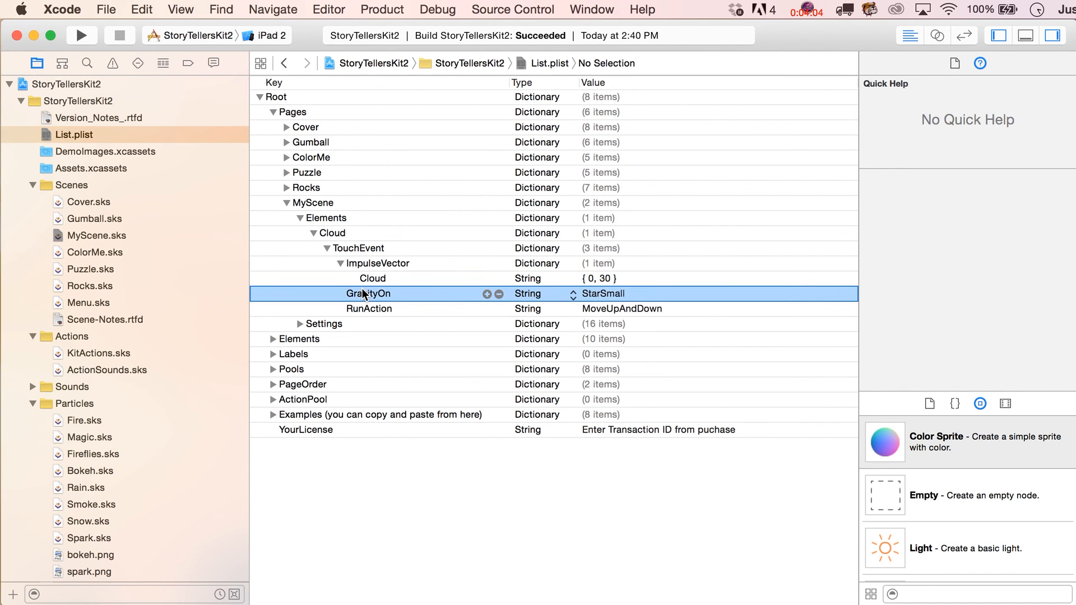
key("Delete")
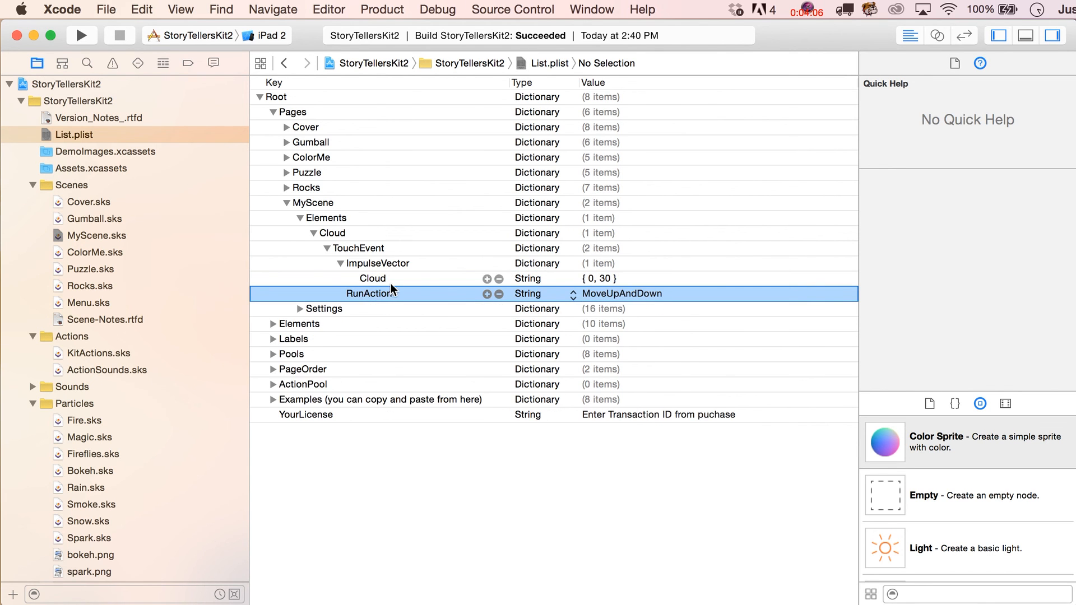
left_click(363, 261)
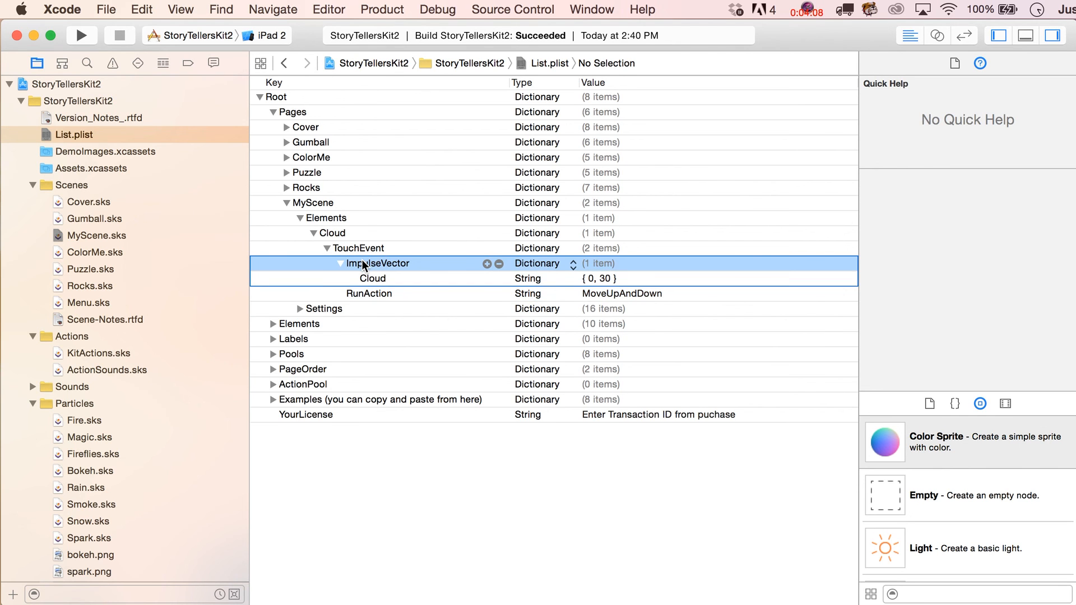
key("Delete")
Step: Set the RunAction value in Cloud's TouchEvent to MoveRight
left_click(639, 263)
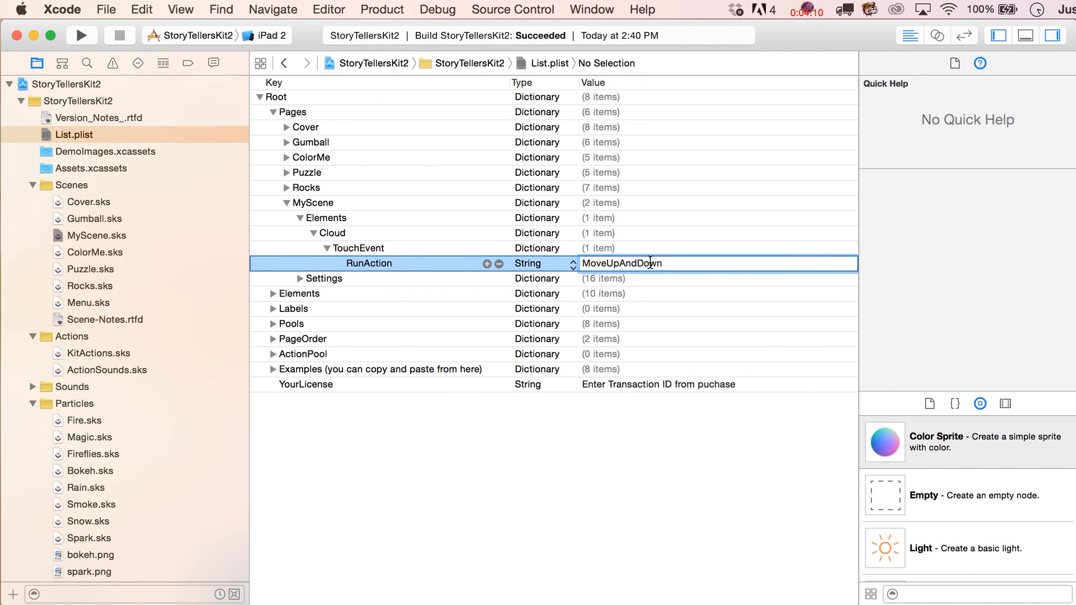
type("MoveRIght")
key("BackSpace")
key("BackSpace")
key("BackSpace")
key("BackSpace")
type("ight")
key("Return")
left_click(378, 251)
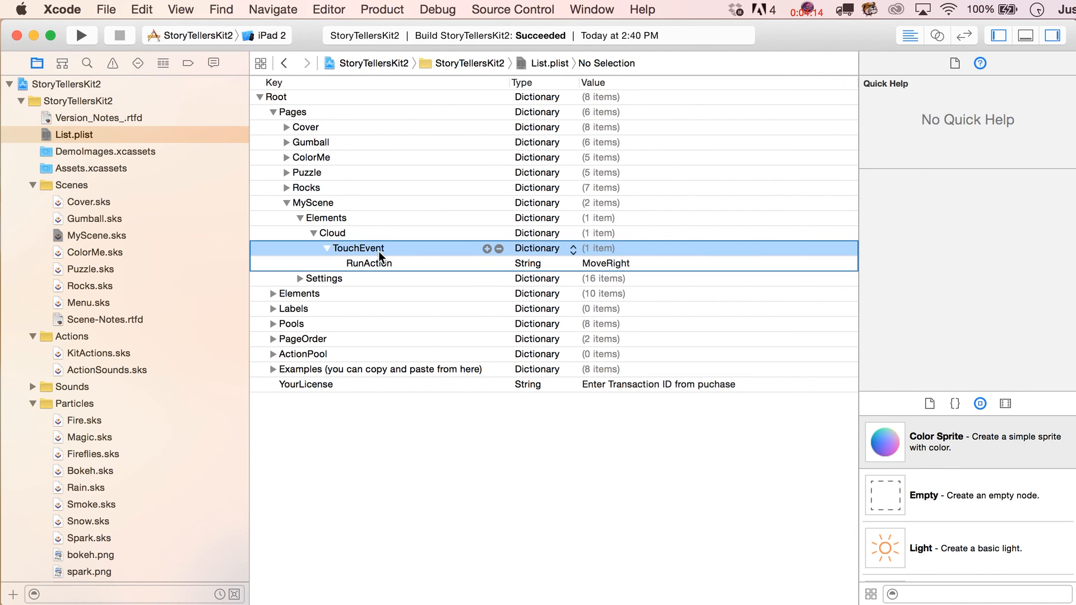
left_click(375, 266)
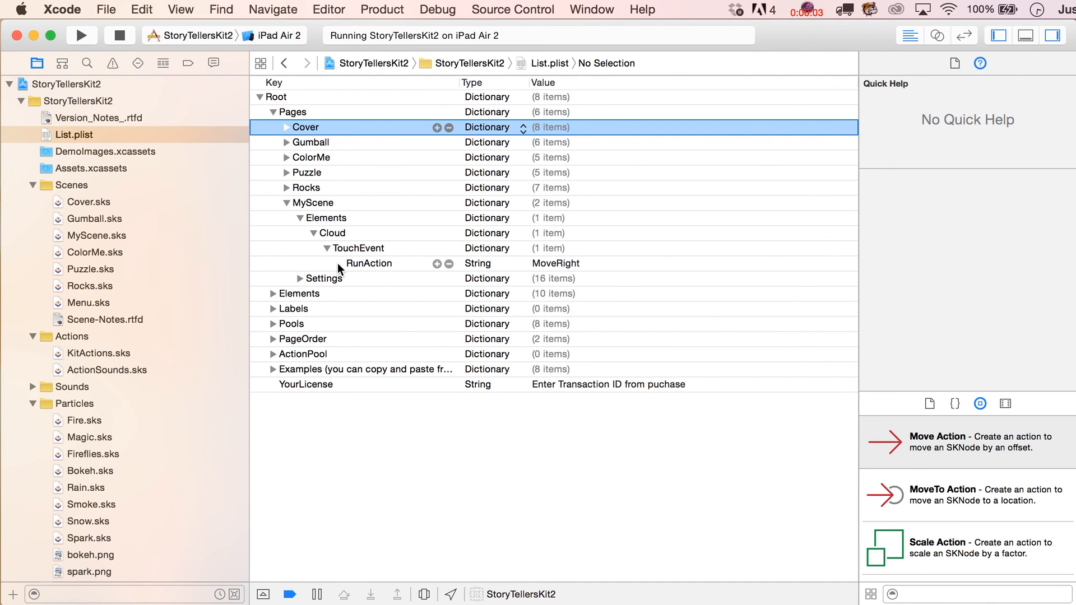
Step: Examine the OpenPage entry in the Cover page's Events dictionary and collapse Cover again
left_click(287, 127)
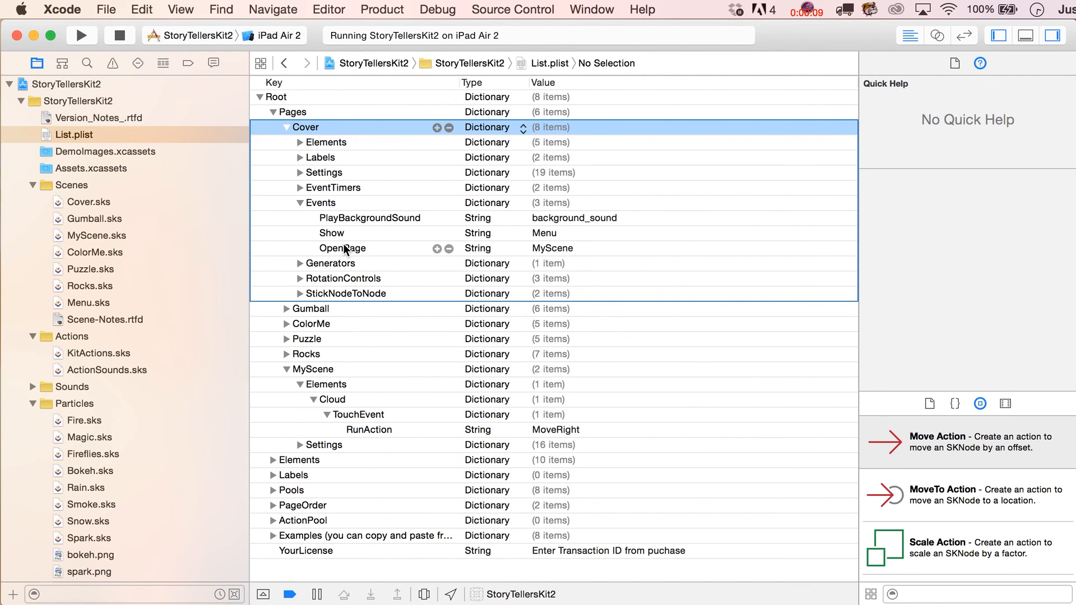
left_click(346, 250)
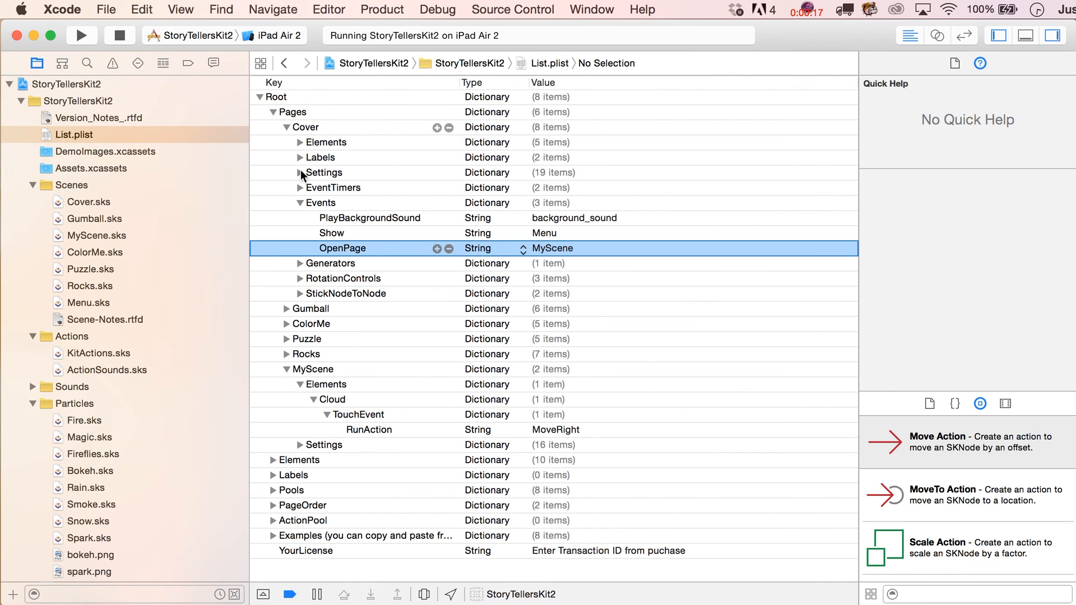
left_click(329, 206)
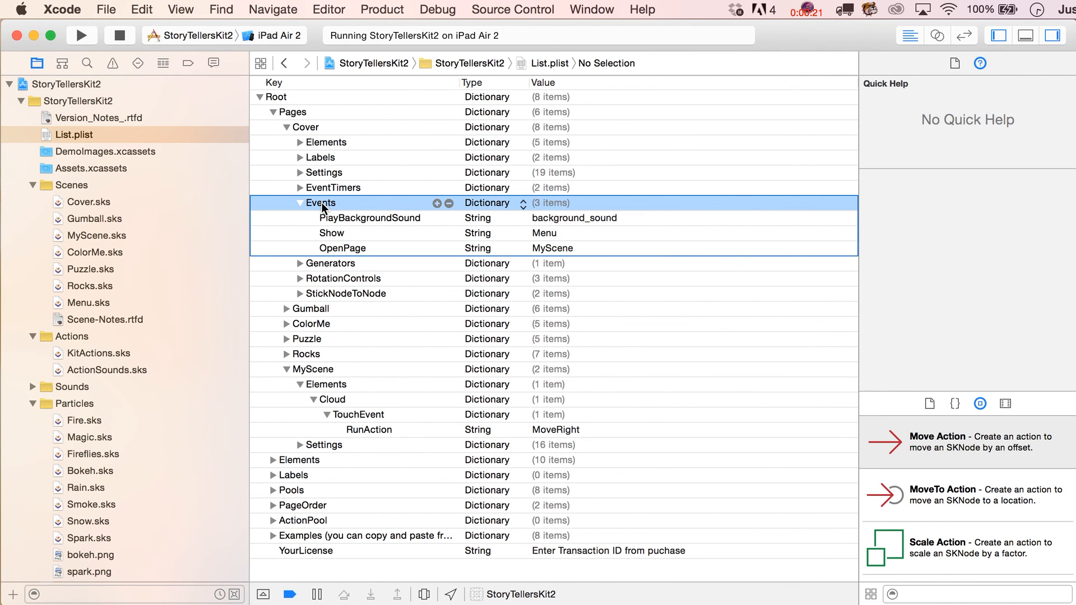
left_click(346, 249)
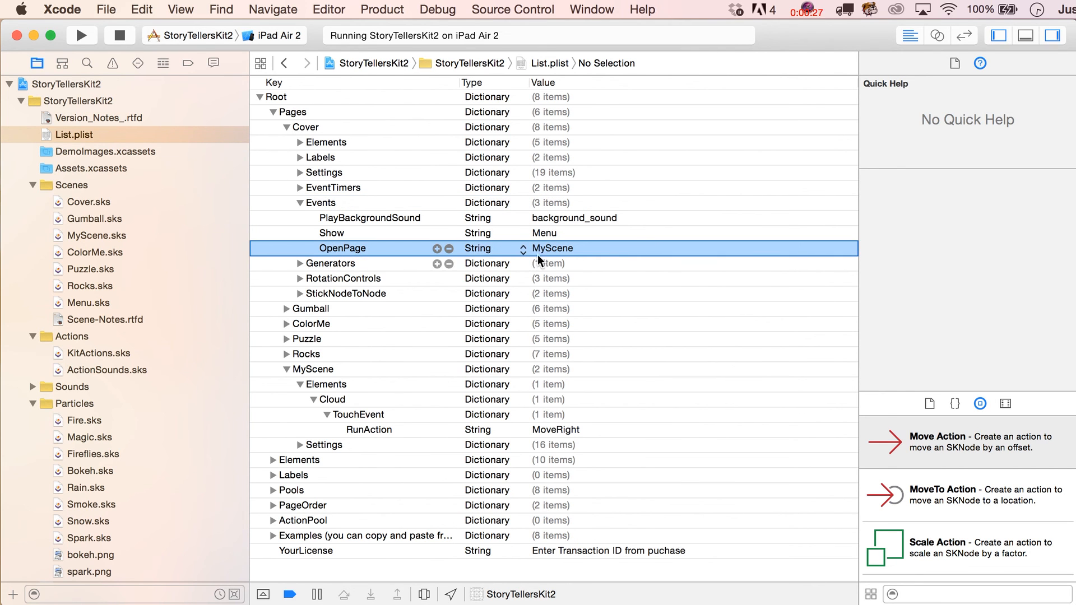
left_click(287, 123)
Step: Run the app in the iPad Air 2 simulator, test the cloud's touch action twice, and return to Xcode
left_click(83, 33)
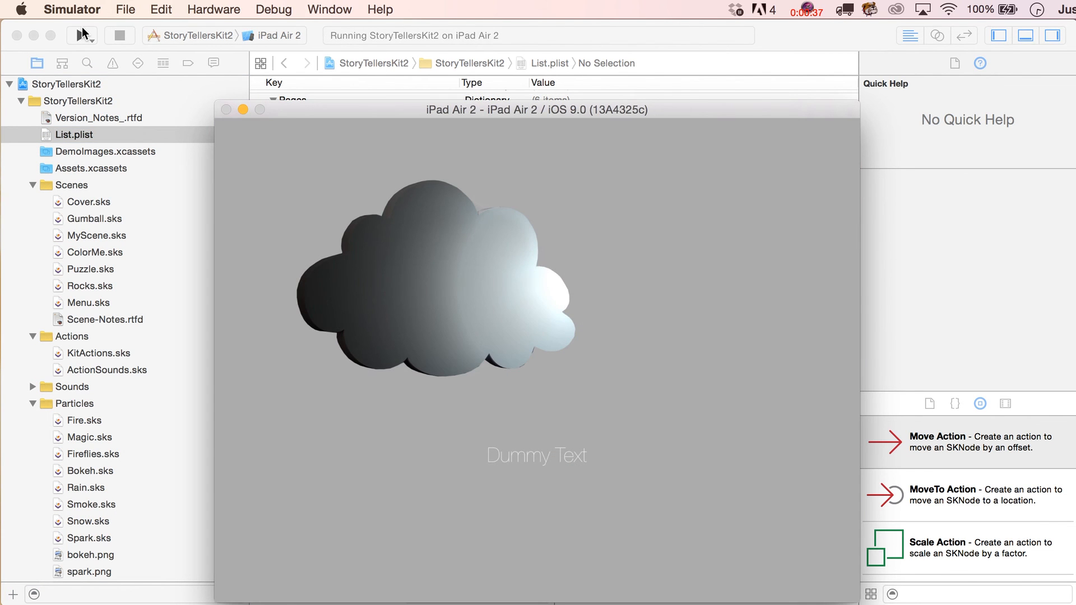
left_click(449, 270)
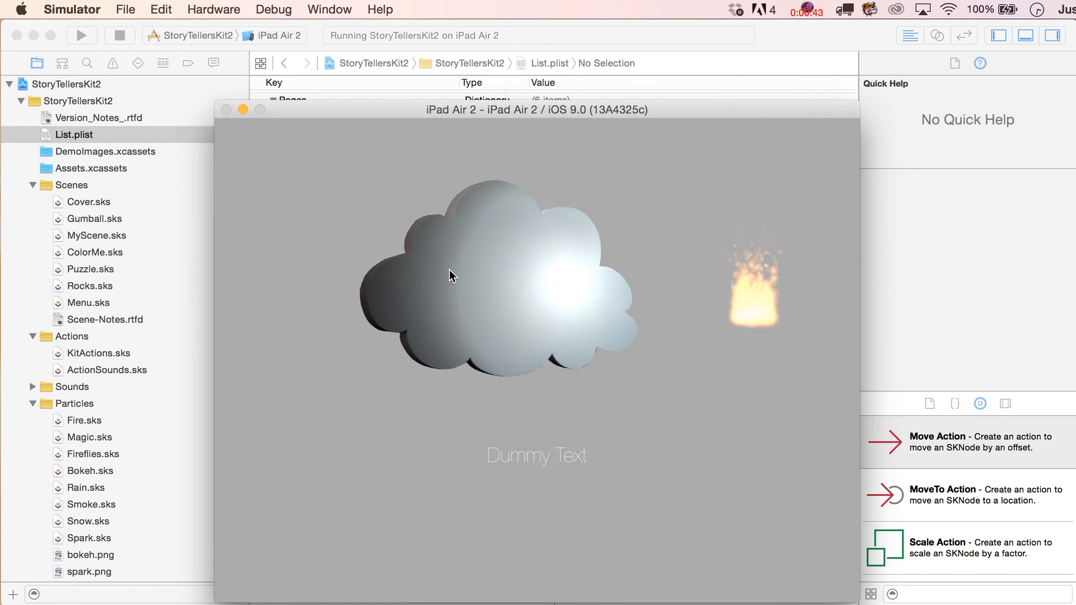
left_click(449, 270)
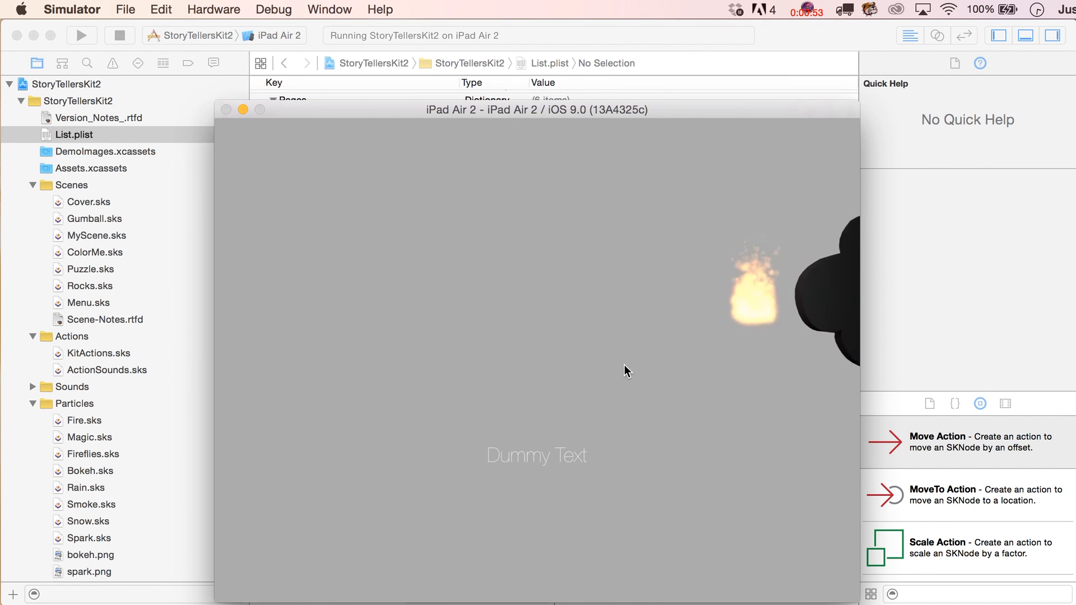
left_click(318, 39)
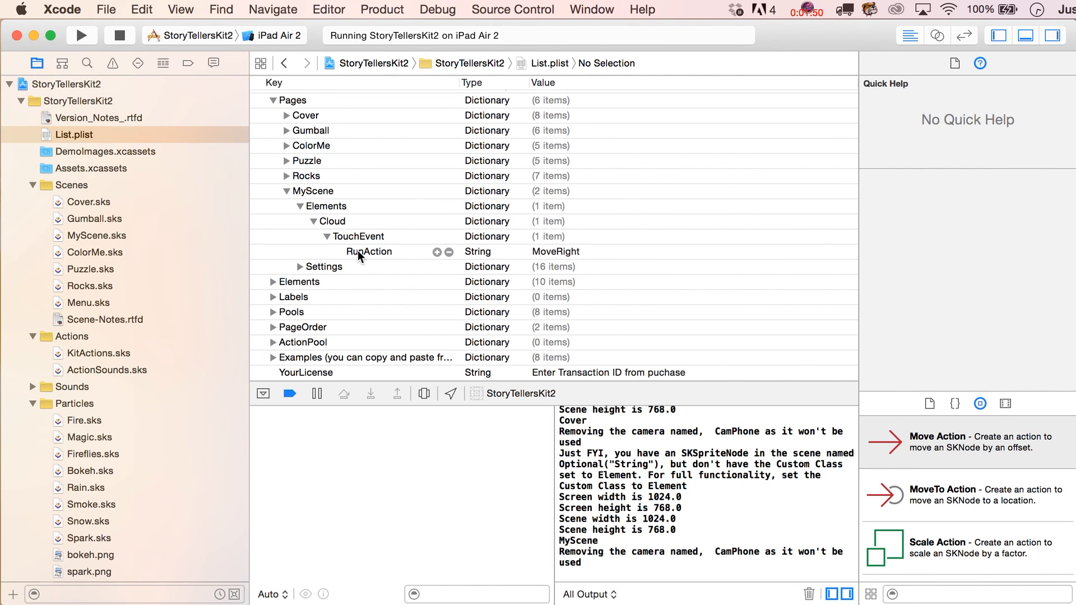
Step: Stop the running app and delete MyScene.sks from the Scenes group, moving the file to the Trash
scroll(357, 250, "down", 2)
left_click(119, 35)
left_click(102, 236)
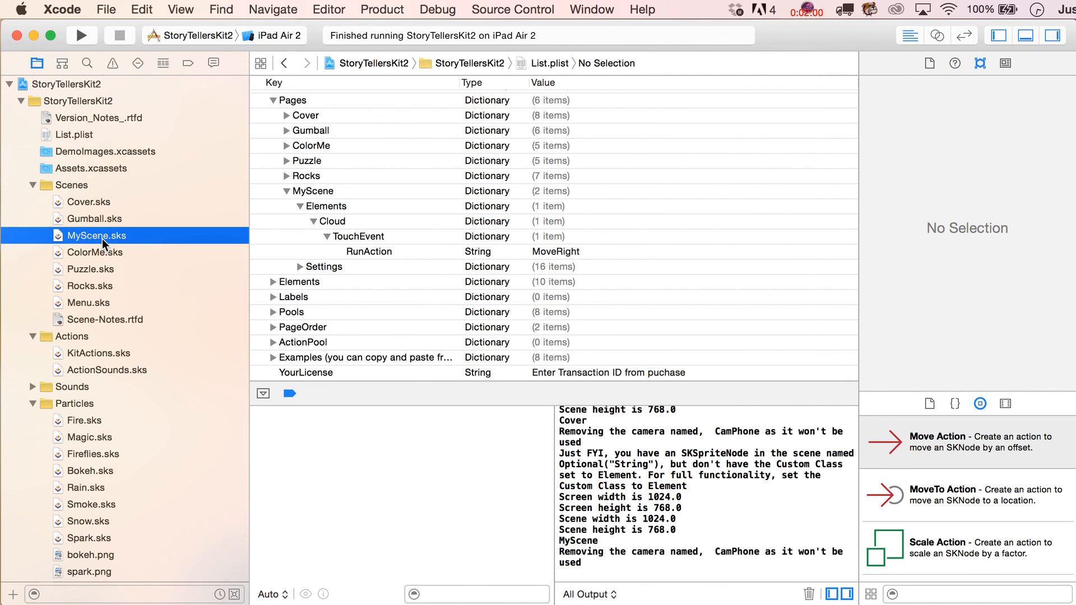
key("super+h")
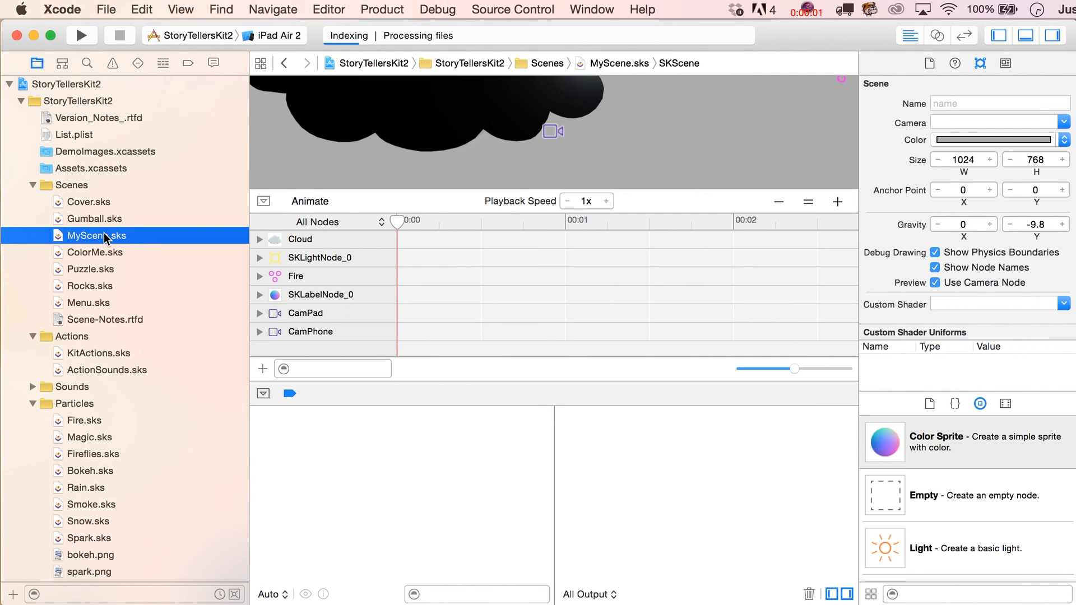
left_click(103, 233)
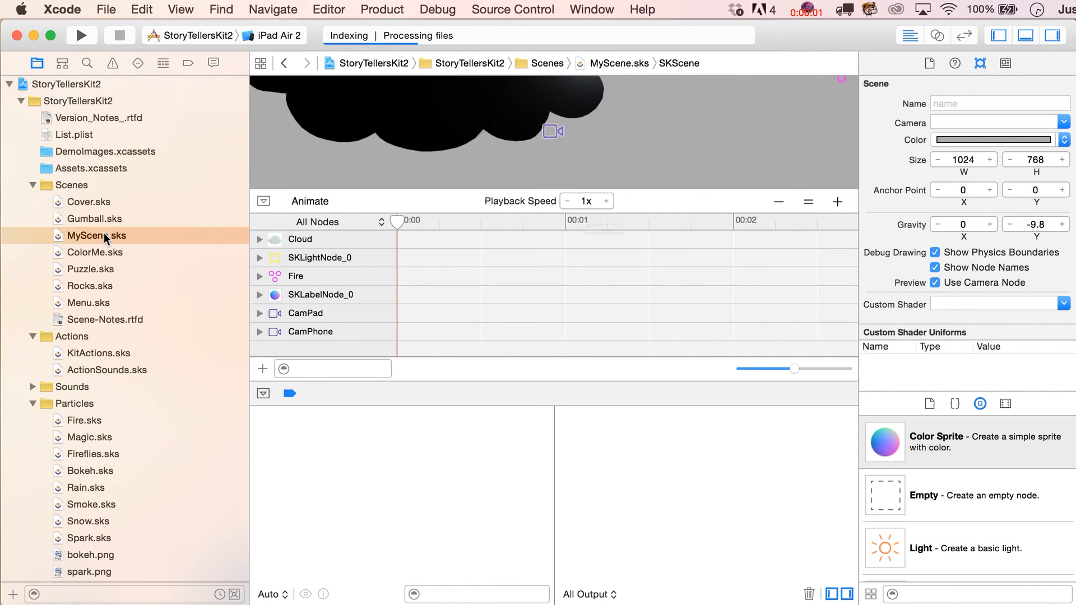
key("Delete")
left_click(755, 268)
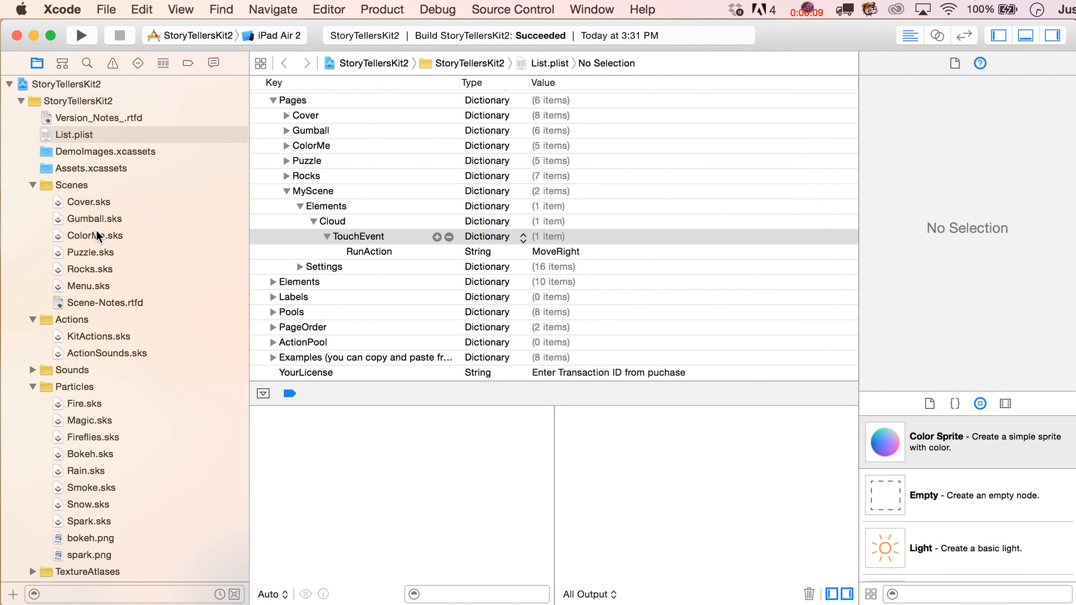
Step: Delete ActionSounds.sks from the Actions group, moving the file to the Trash
left_click(107, 354)
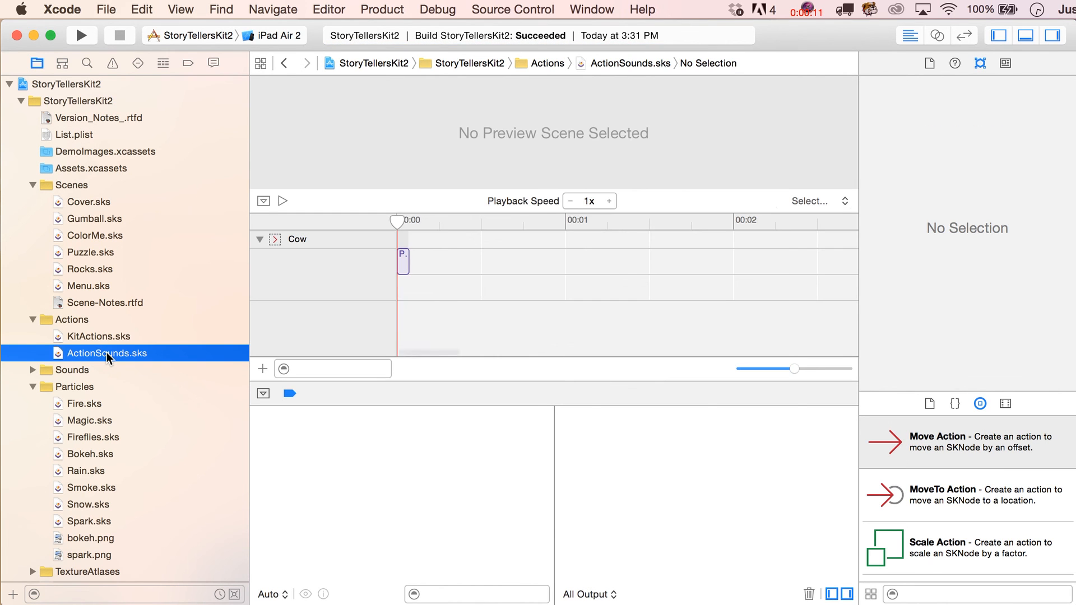
key("Delete")
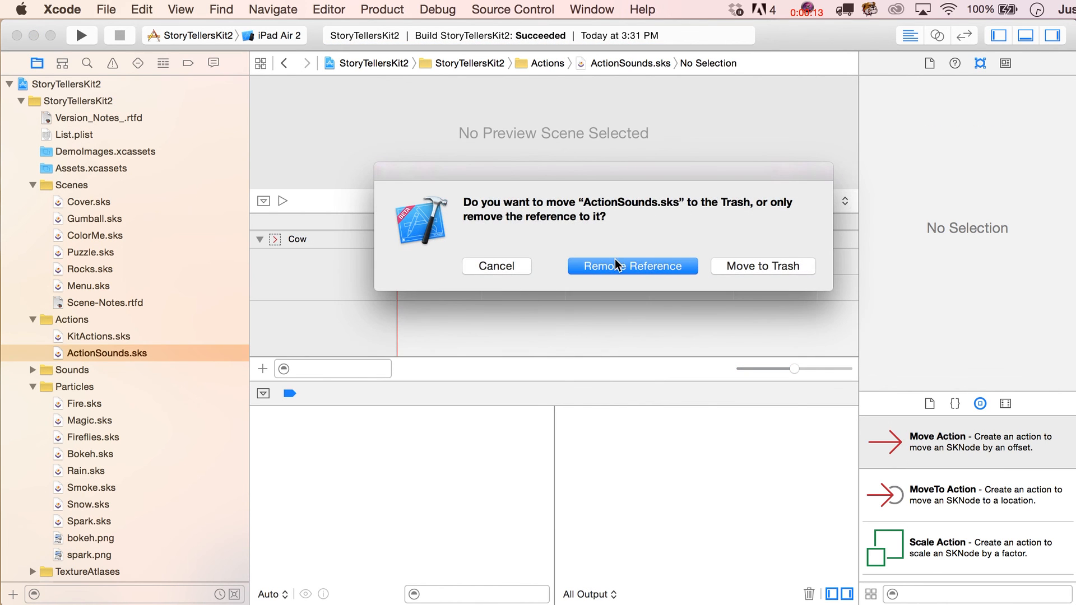
left_click(764, 267)
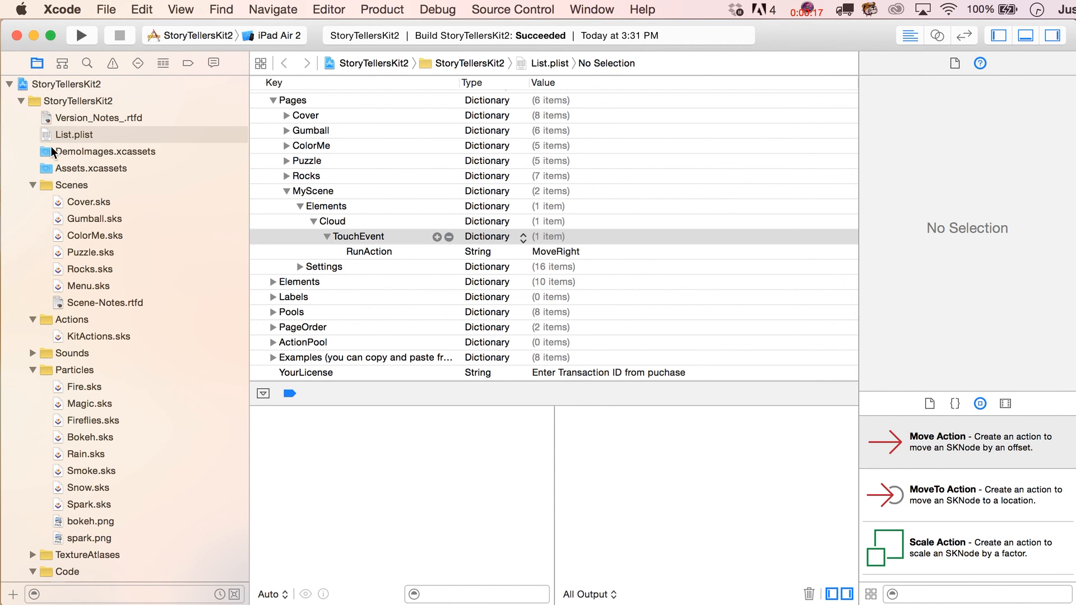
Step: Examine the contents of the Sounds and TextureAtlases groups and collapse all project groups from Scenes through Code
left_click(32, 184)
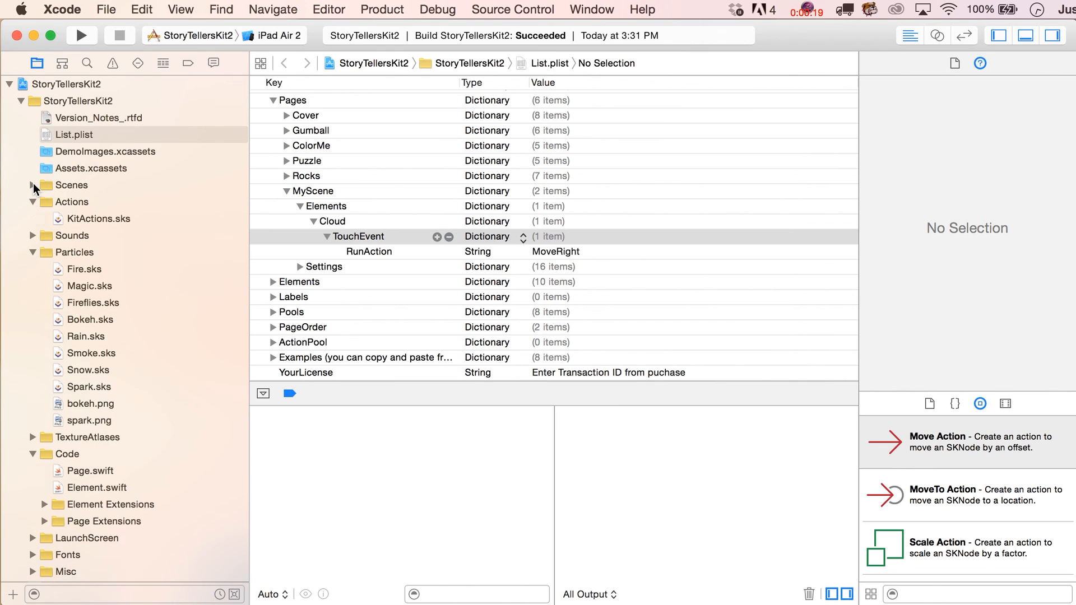
left_click(32, 202)
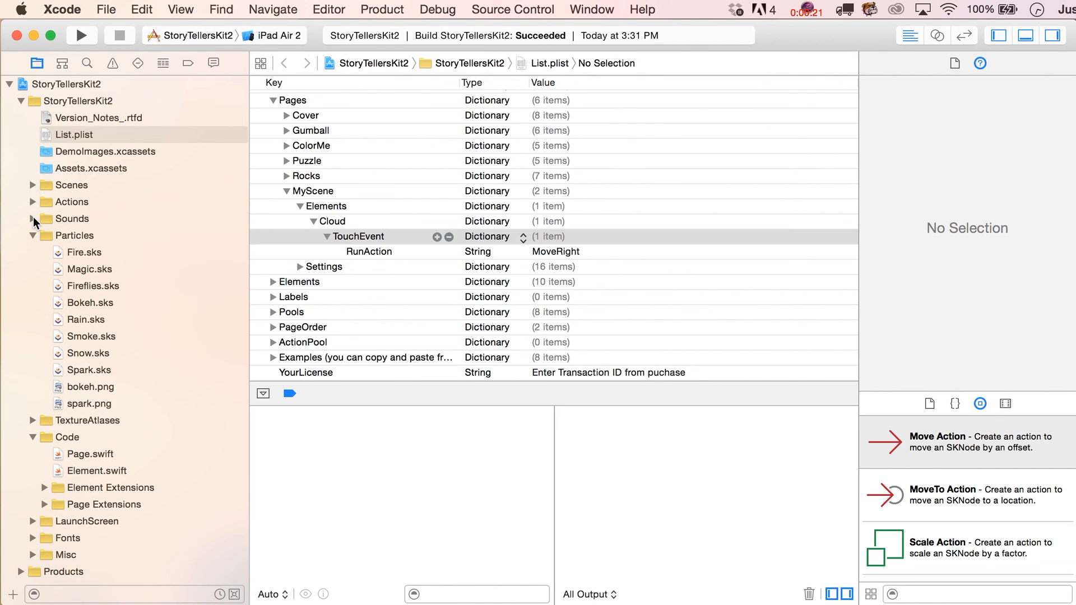
left_click(33, 235)
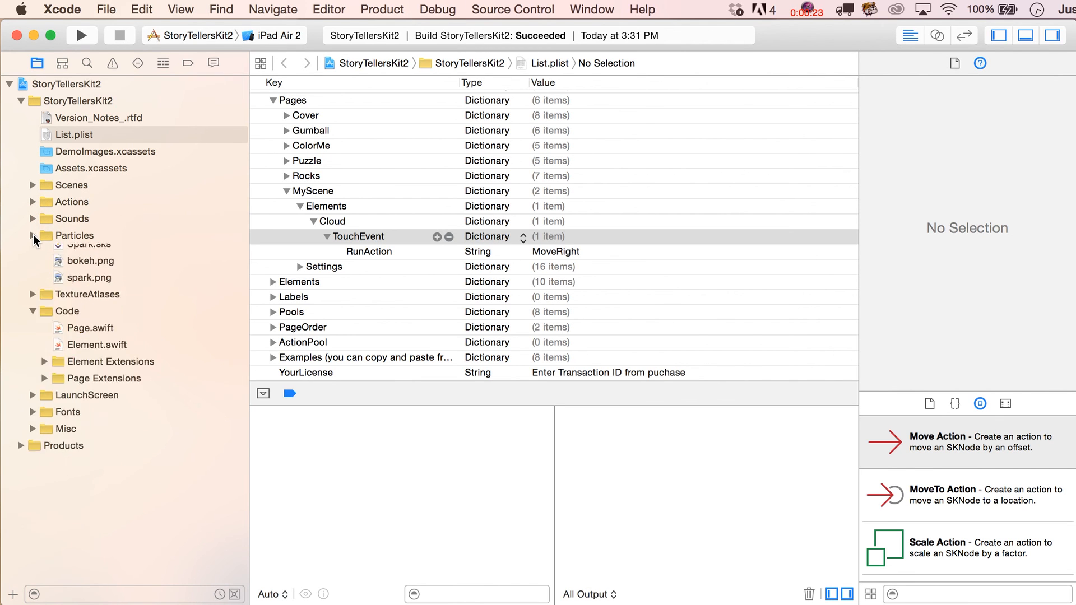
left_click(32, 220)
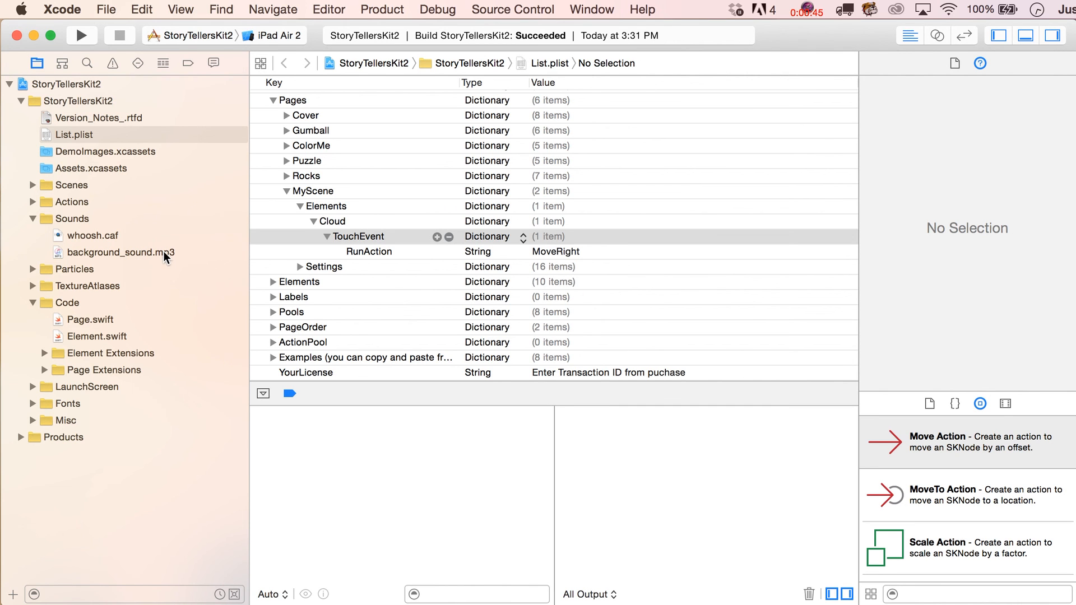
left_click(35, 218)
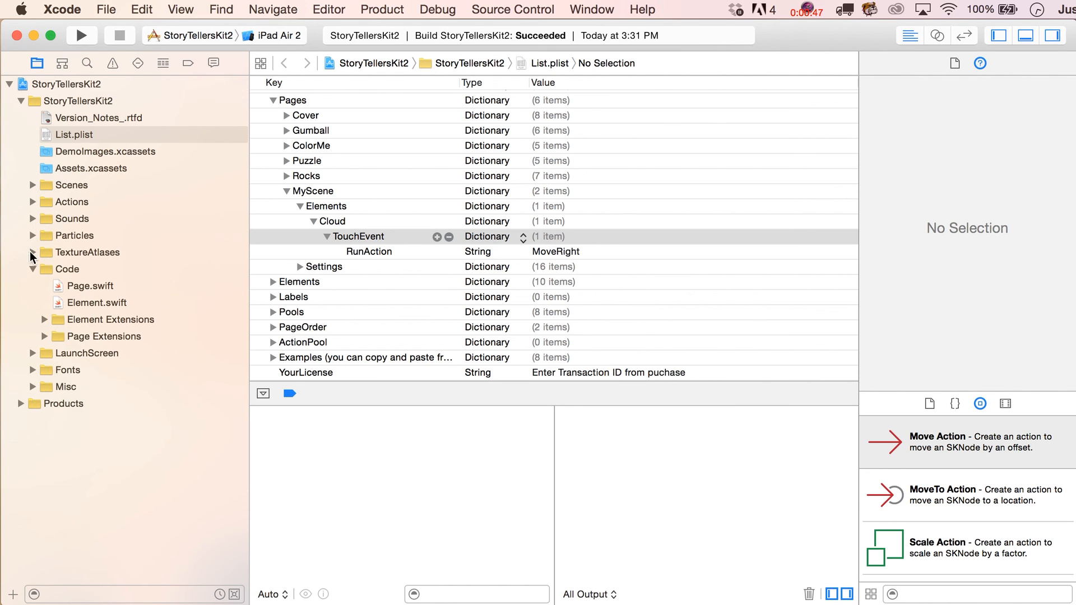
left_click(33, 252)
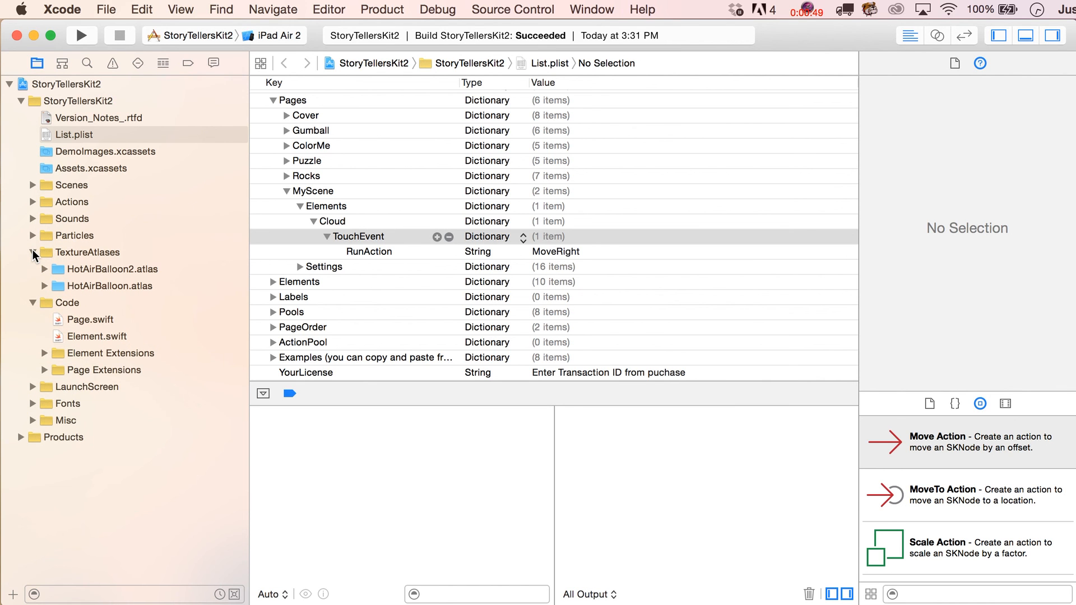
left_click(32, 252)
left_click(32, 269)
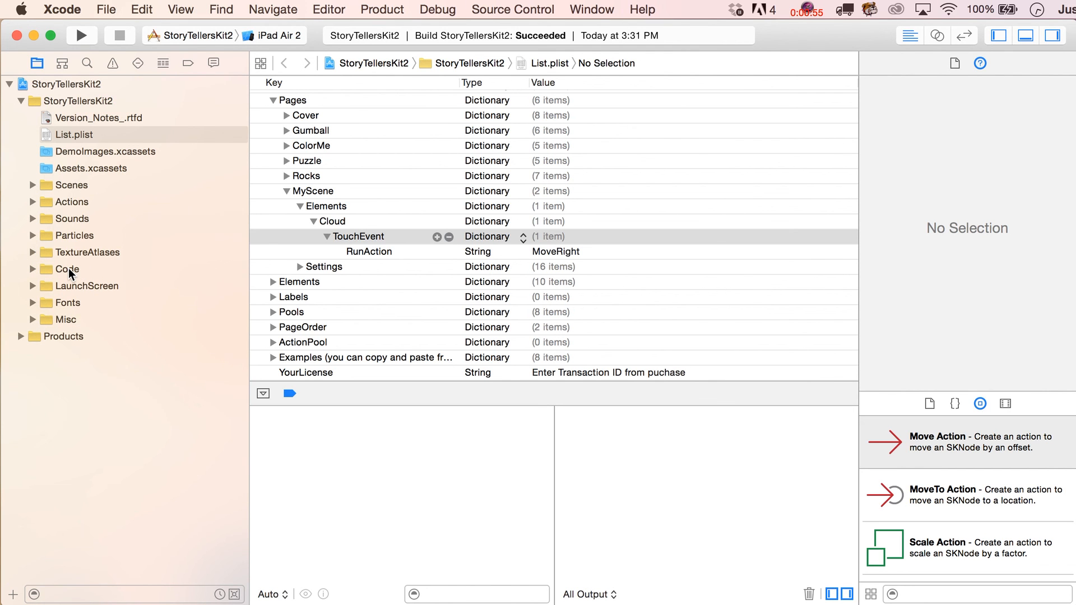
Step: Open LaunchScreen.storyboard in the LaunchScreen group and examine the ImageAtLaunch view's image setting
left_click(33, 286)
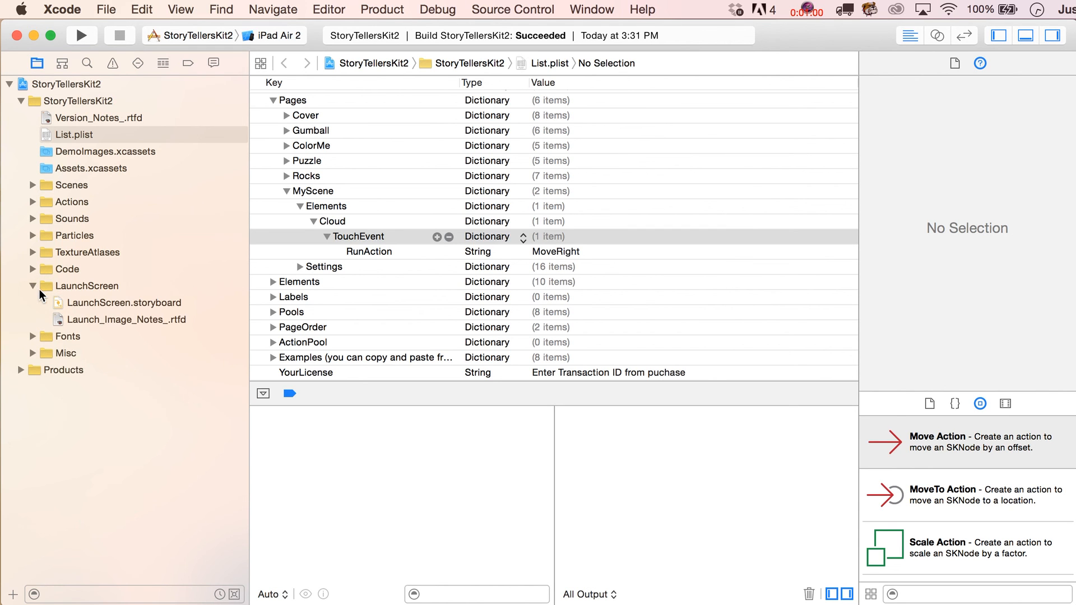
left_click(103, 306)
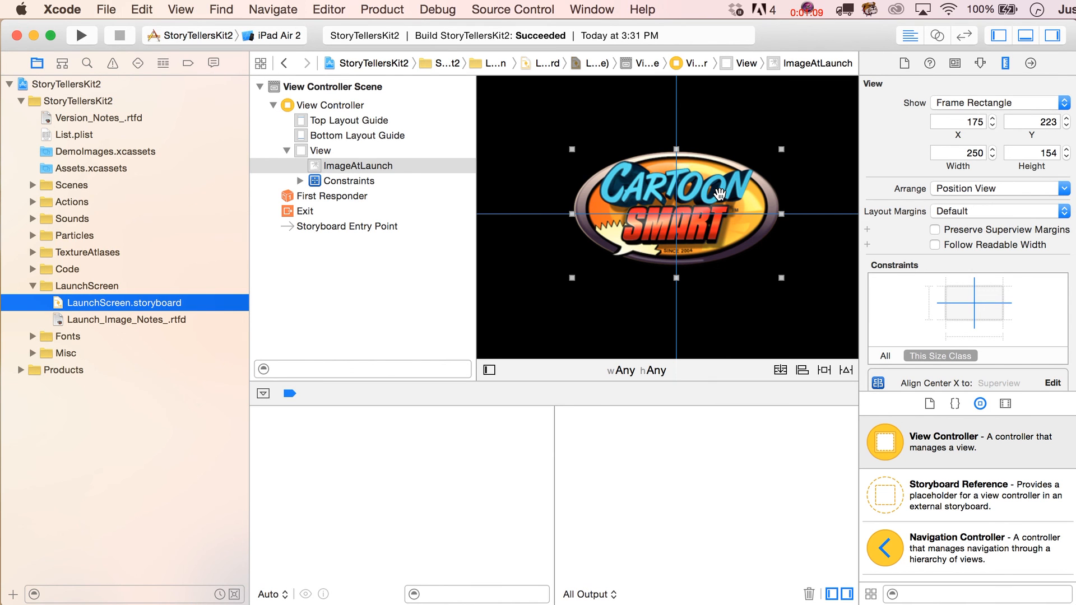
left_click(720, 195)
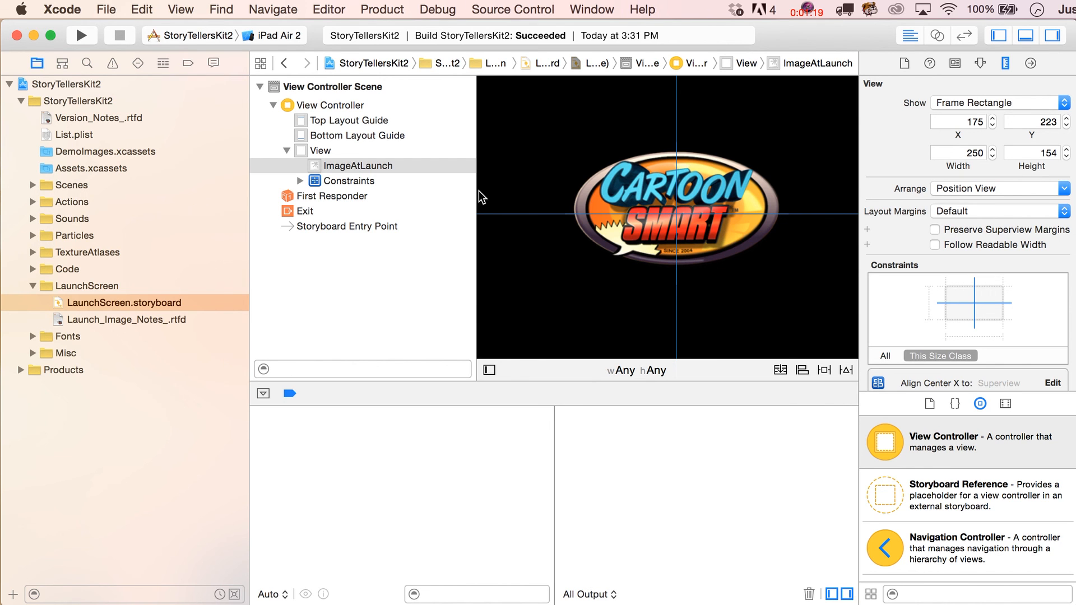
left_click(325, 166)
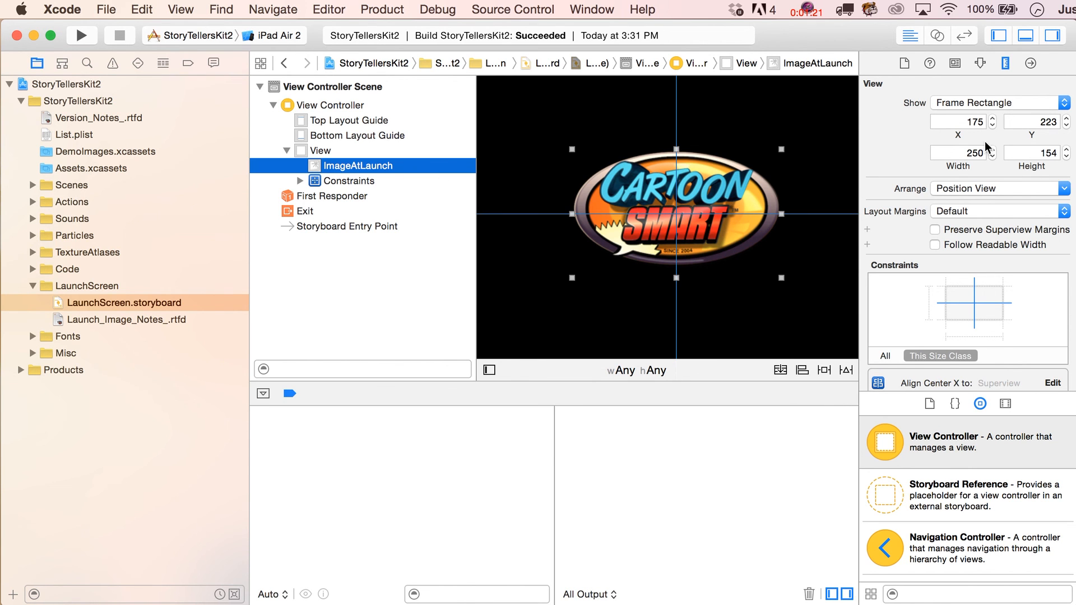
left_click(981, 63)
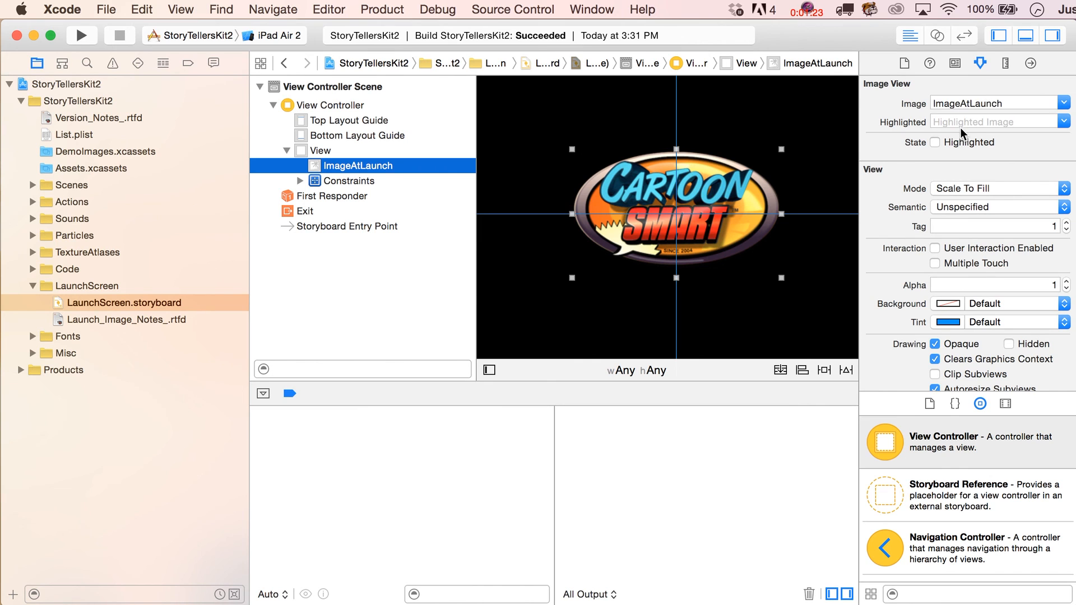
left_click(1061, 104)
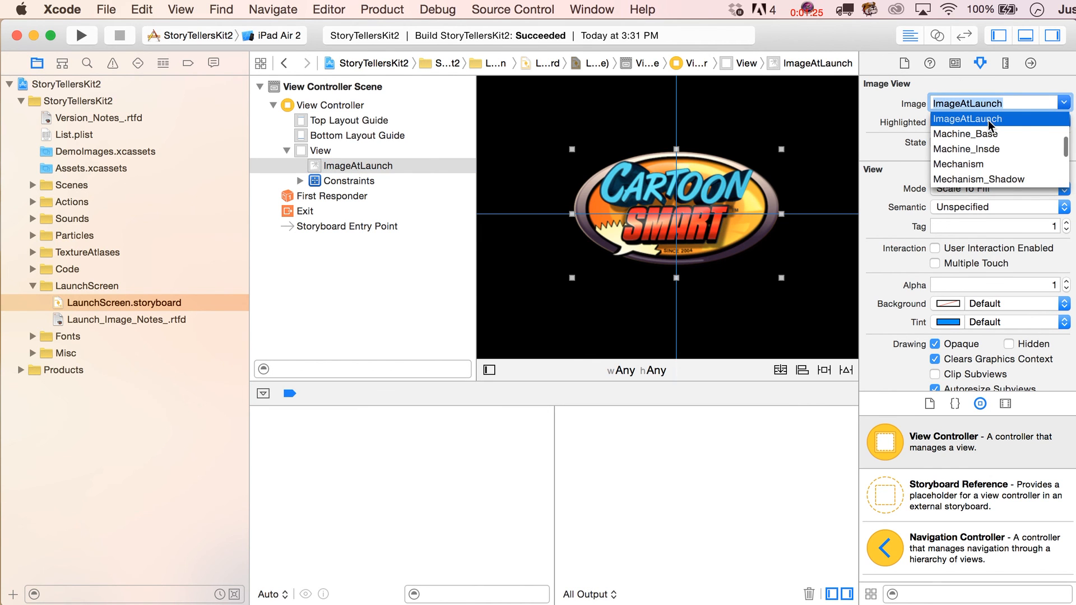
left_click(934, 92)
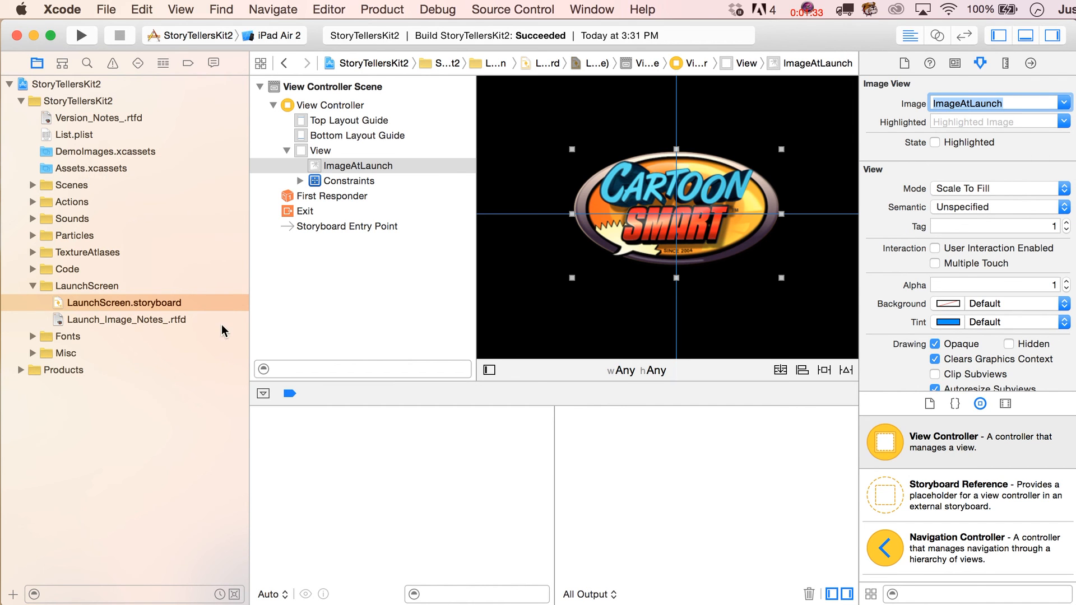
Step: Read the launch image instructions in Launch_Image_Notes_.rtfd and collapse the LaunchScreen group
left_click(143, 321)
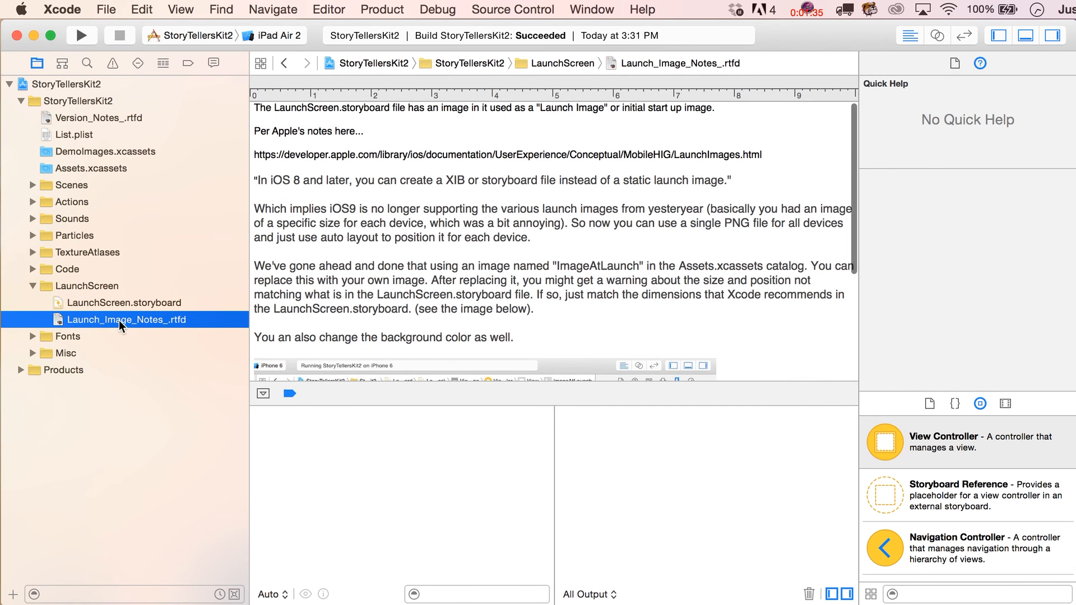
scroll(452, 269, "down", 5)
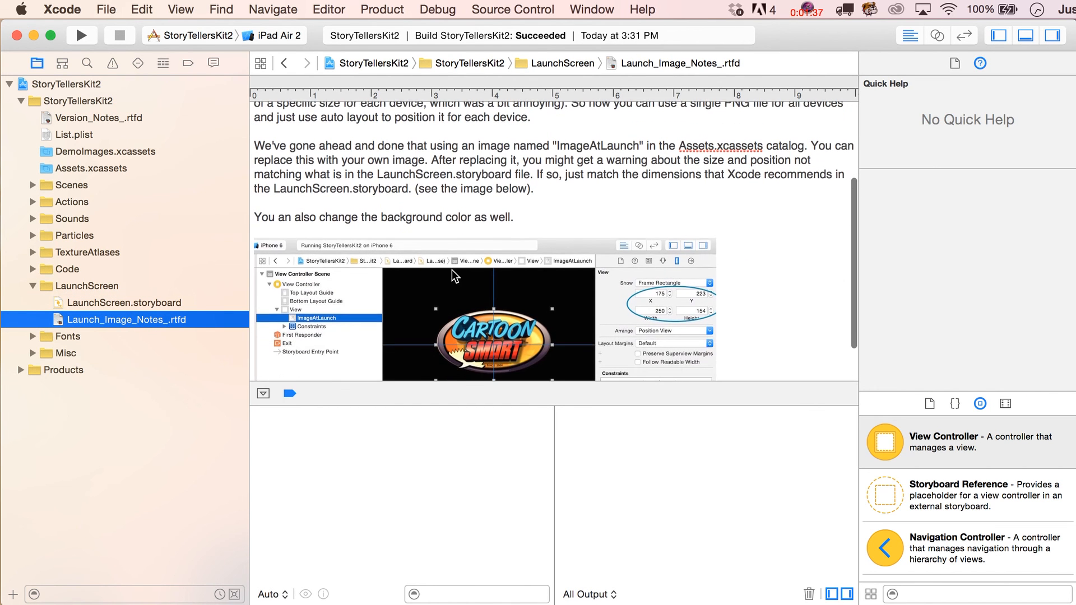
left_click(28, 288)
Step: Expand the Fonts group and read Adding_Custom_Fonts_.rtfd down to the Info.plist font entry example
left_click(32, 303)
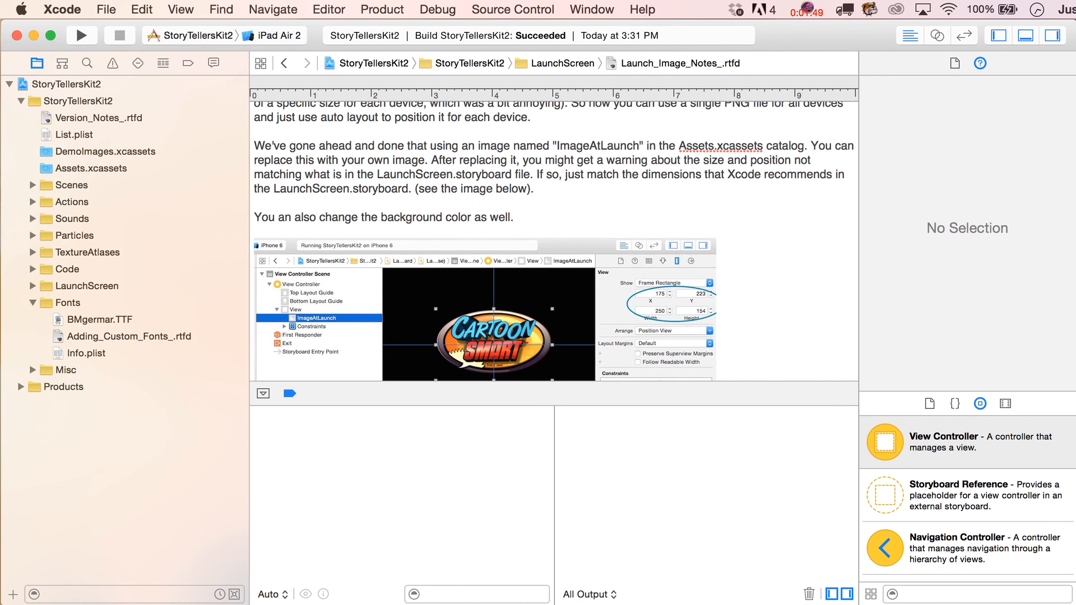
left_click(88, 338)
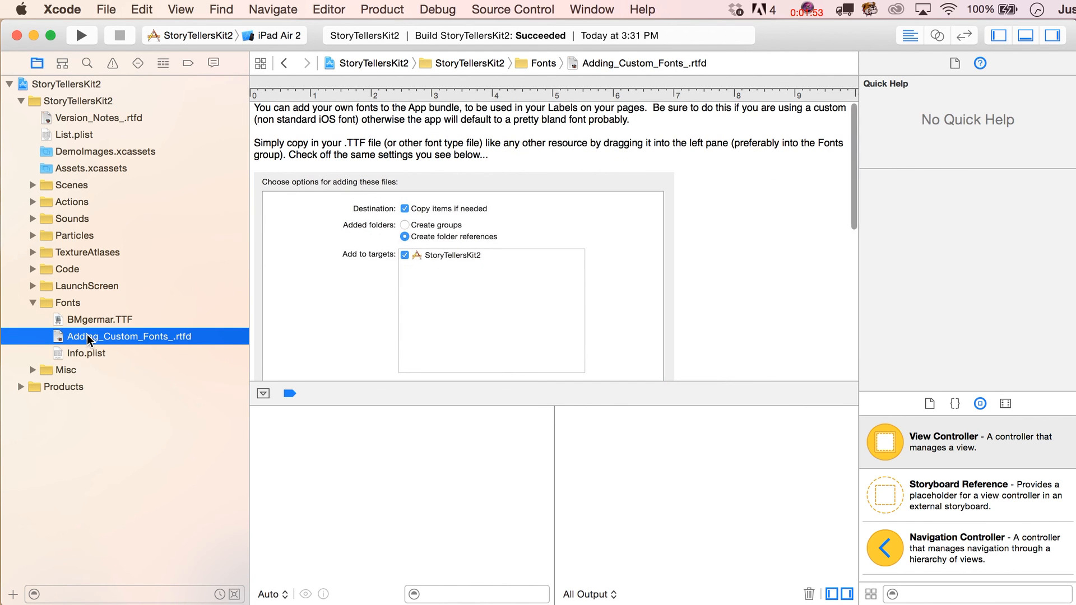
scroll(482, 269, "down", 4)
scroll(483, 269, "up", 3)
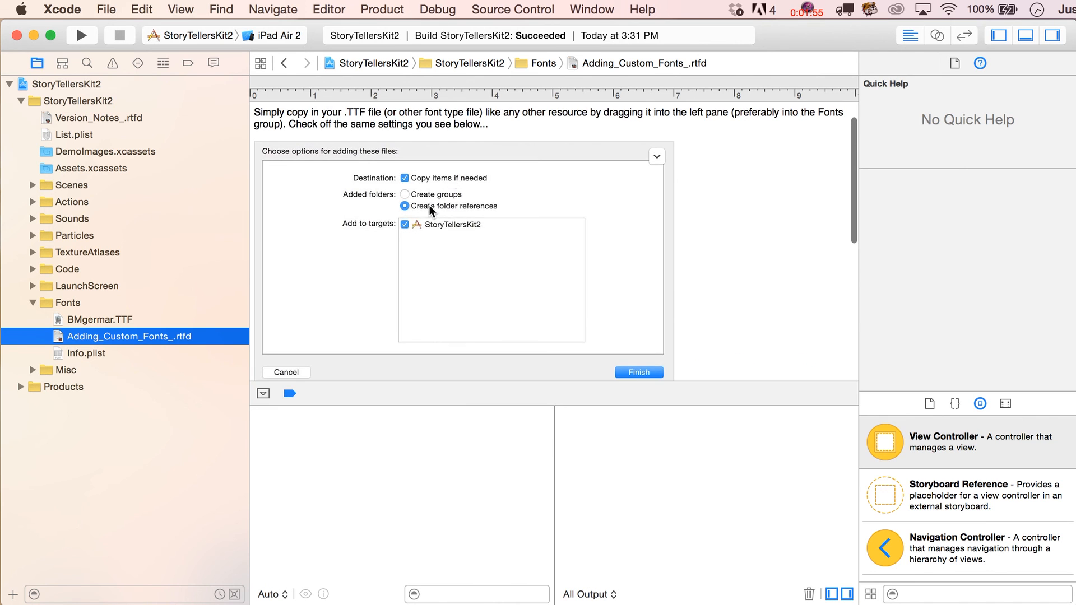
scroll(488, 276, "down", 5)
scroll(488, 274, "up", 4)
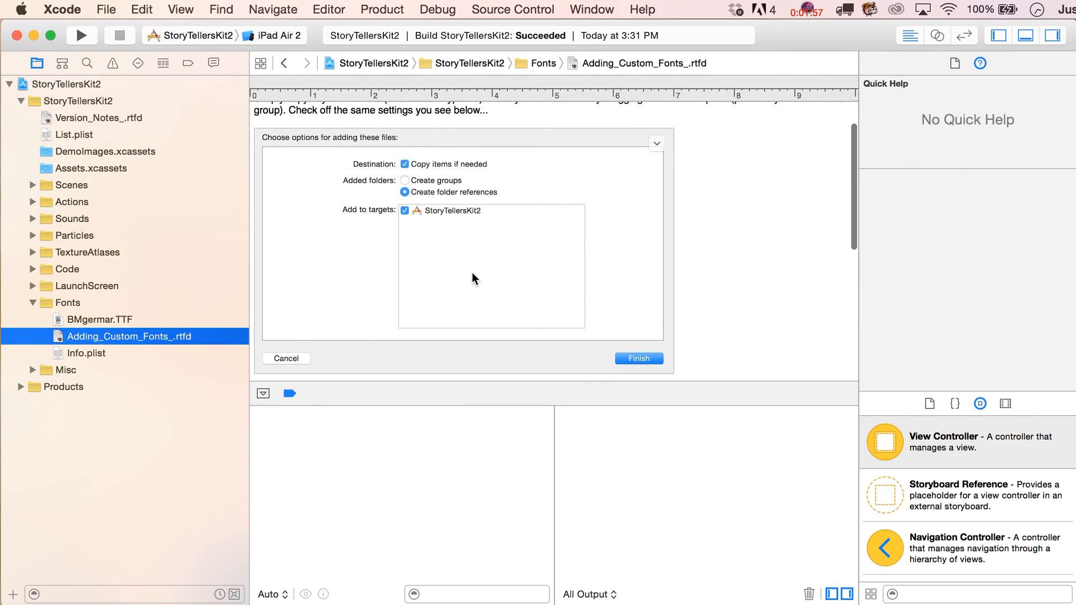
scroll(488, 274, "down", 5)
scroll(489, 273, "up", 2)
scroll(414, 176, "up", 3)
scroll(454, 238, "down", 4)
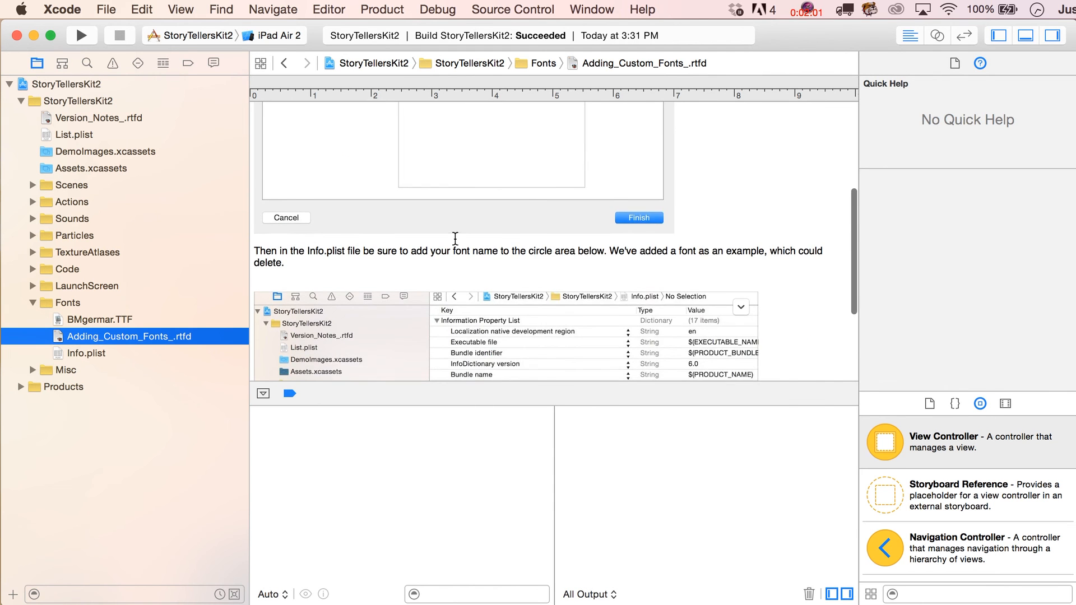
scroll(455, 239, "down", 5)
scroll(456, 238, "down", 1)
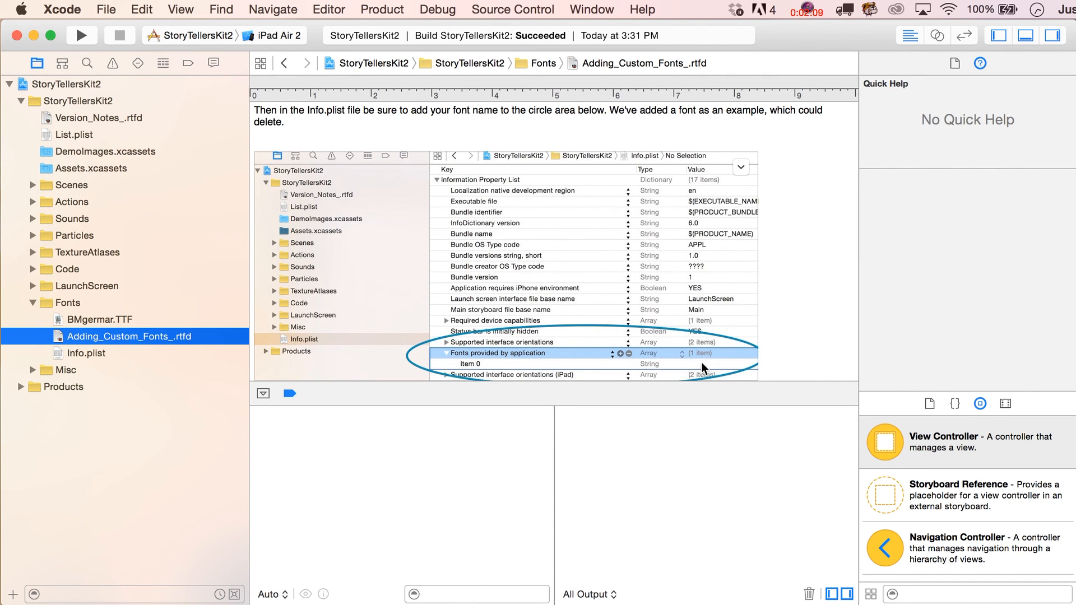
Step: Open Info.plist in the Fonts group and examine the font item under Fonts provided by application
left_click(90, 354)
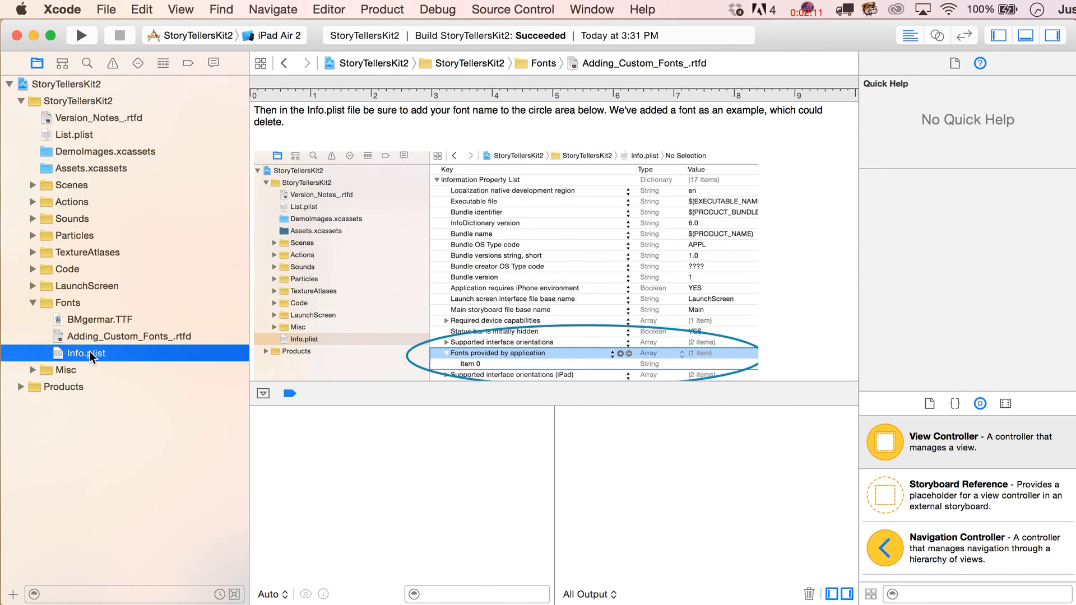
scroll(392, 281, "down", 1)
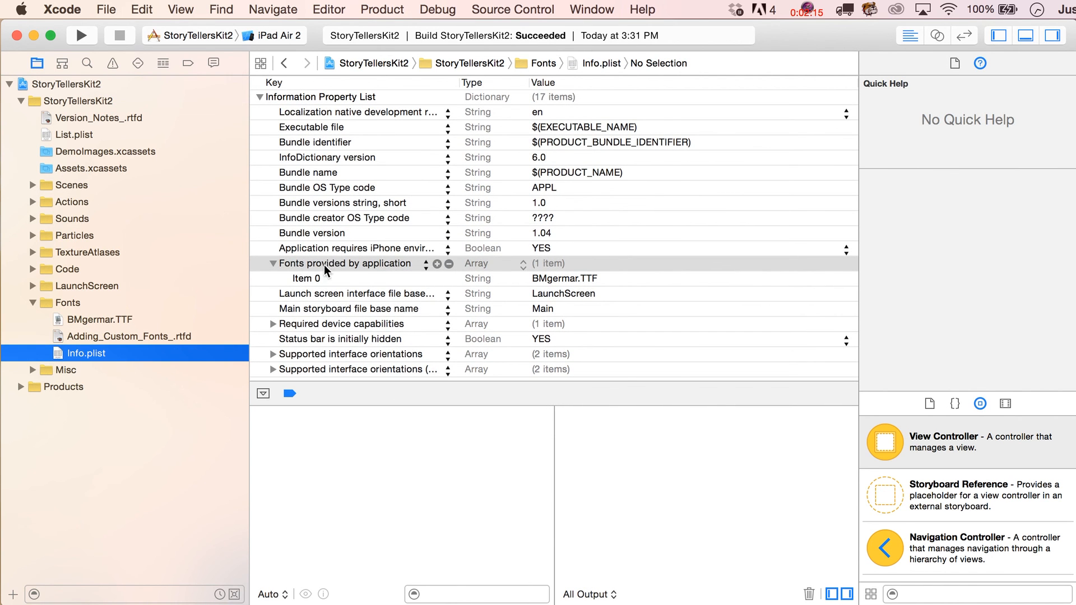
left_click(315, 284)
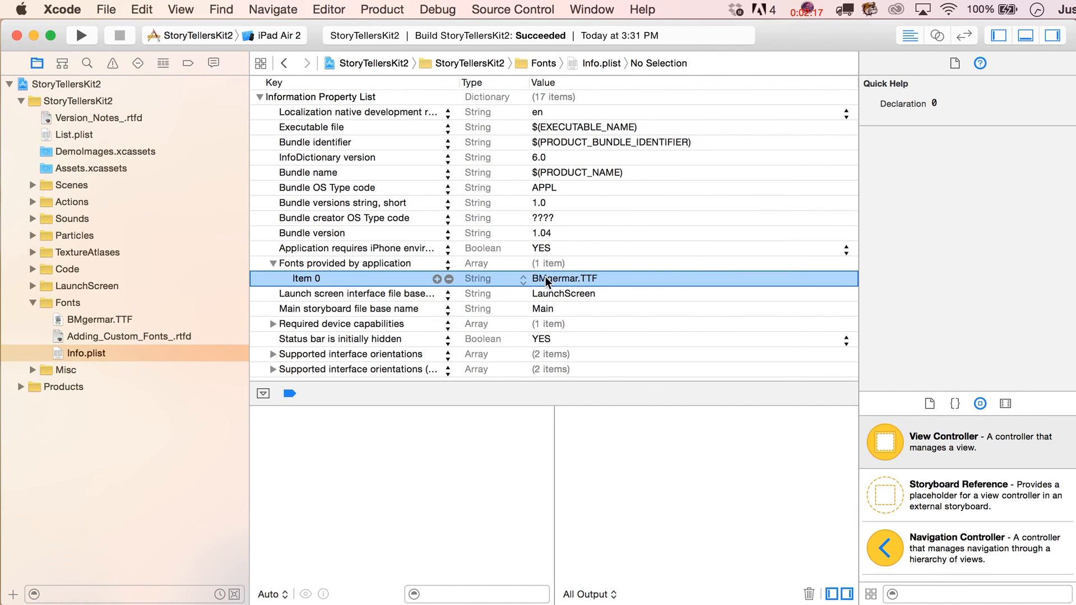
Step: Add a second item under Fonts provided by application in Info.plist and delete it again
left_click(437, 279)
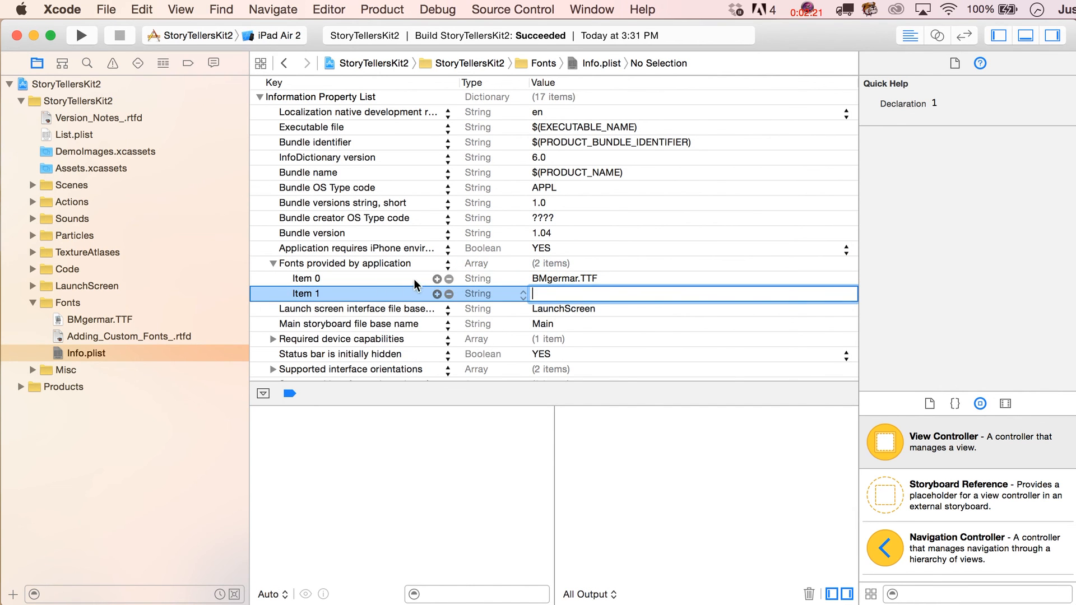
left_click(337, 284)
left_click(324, 289)
key("Delete")
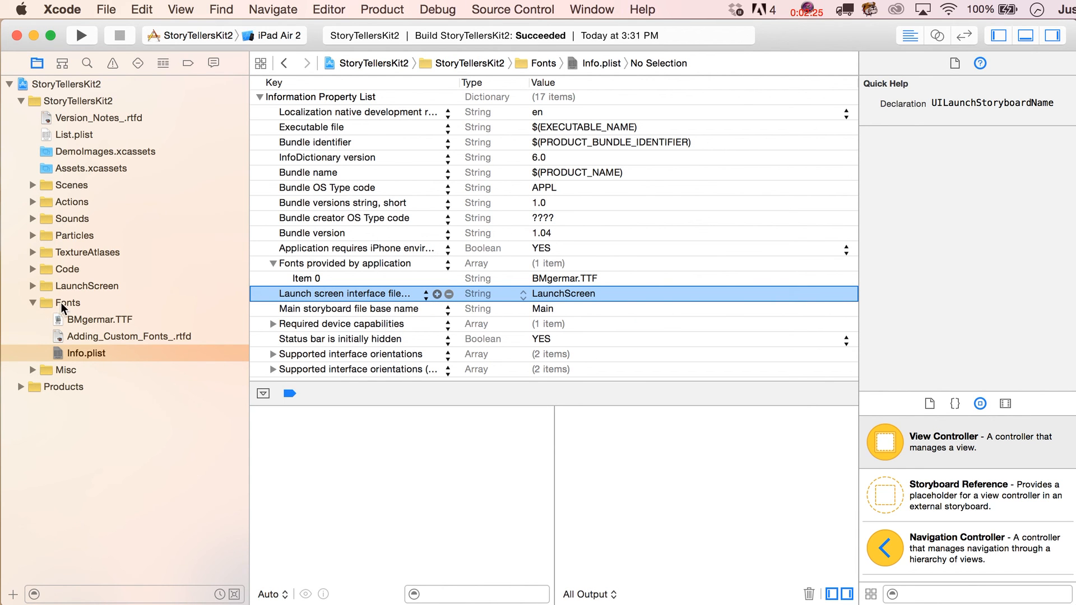
Step: Collapse the Fonts group and delete the MyScene dictionary from Pages in List.plist
left_click(33, 303)
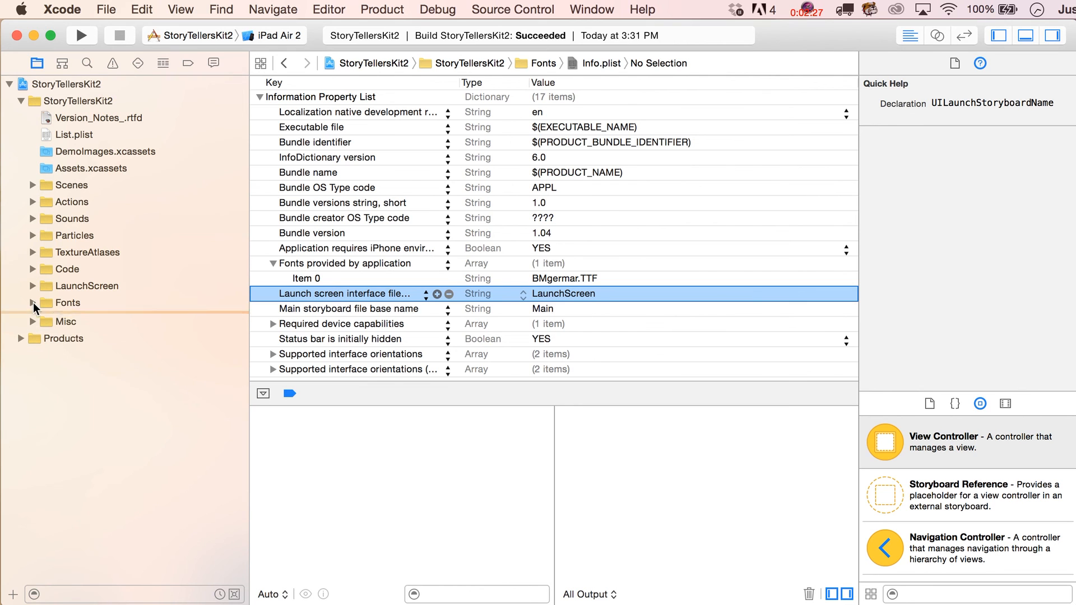
left_click(89, 136)
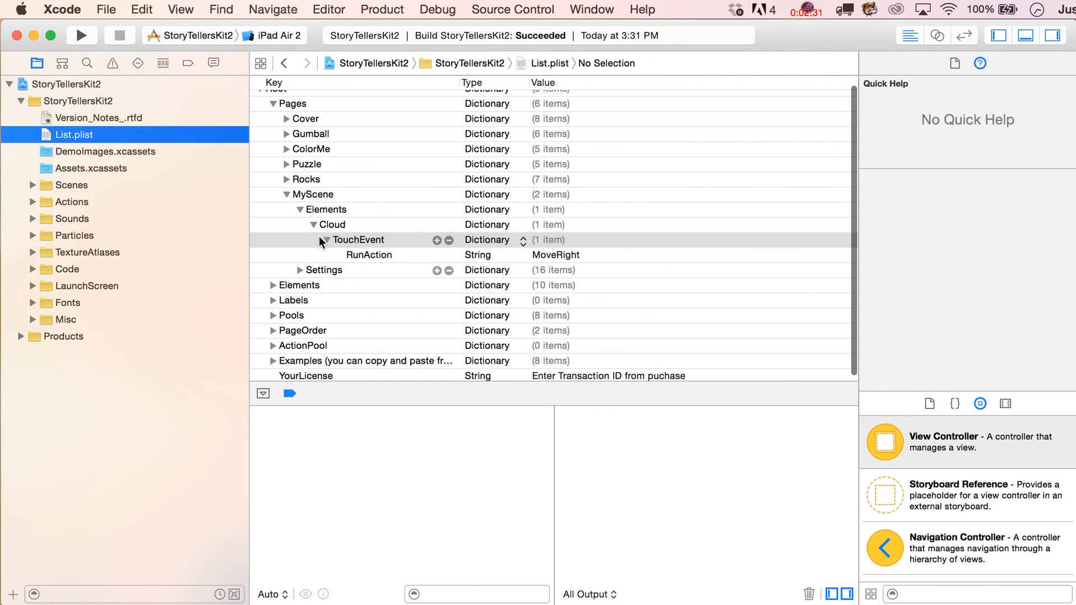
left_click(310, 194)
scroll(311, 196, "up", 1)
key("Delete")
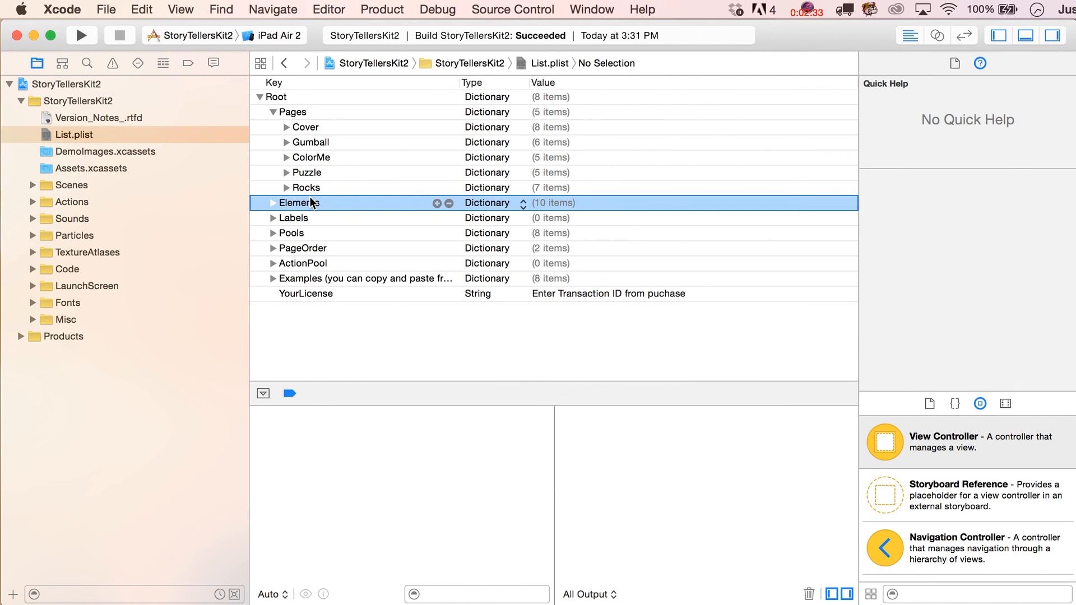